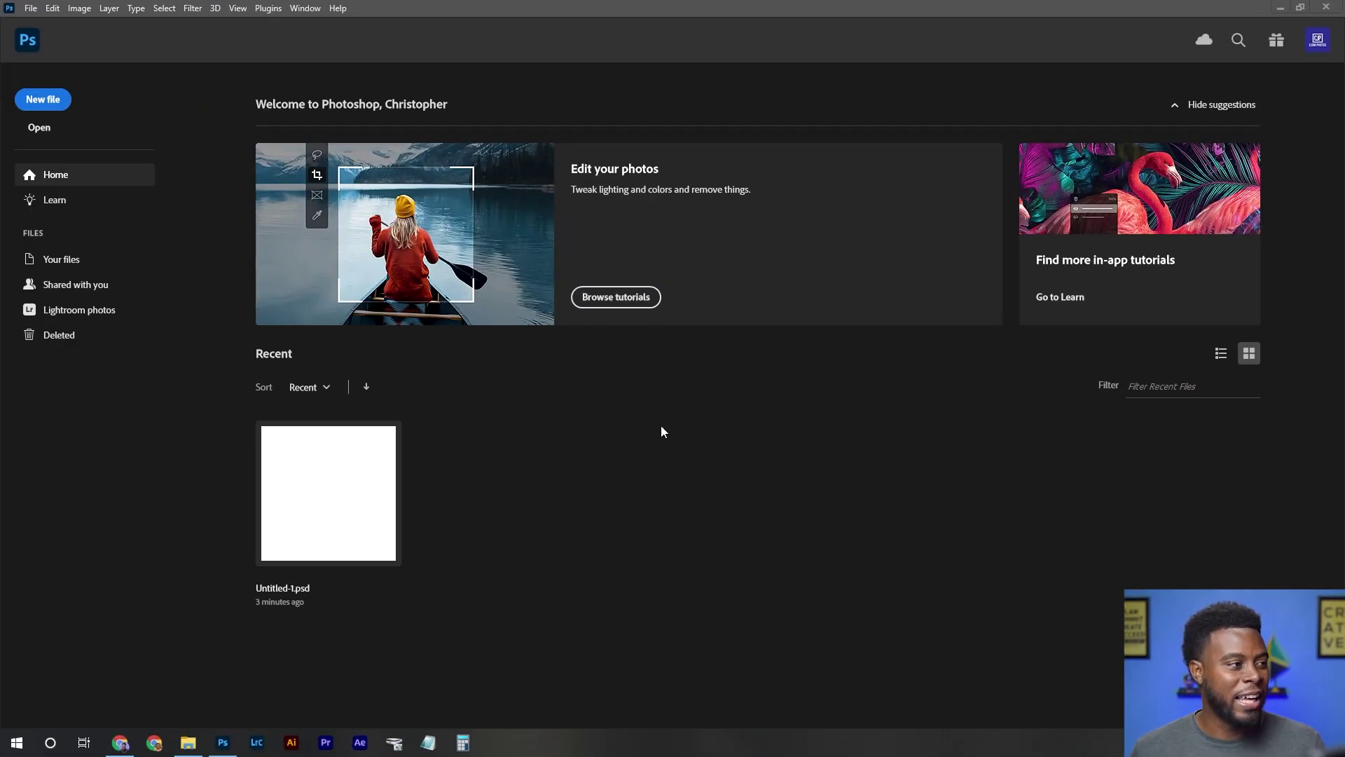
- Create a new document 1920 by 1080 pixels at 300 pixels/inch, in RGB Color with a white background
{"action": "left_click", "coordinate": [54, 105]}
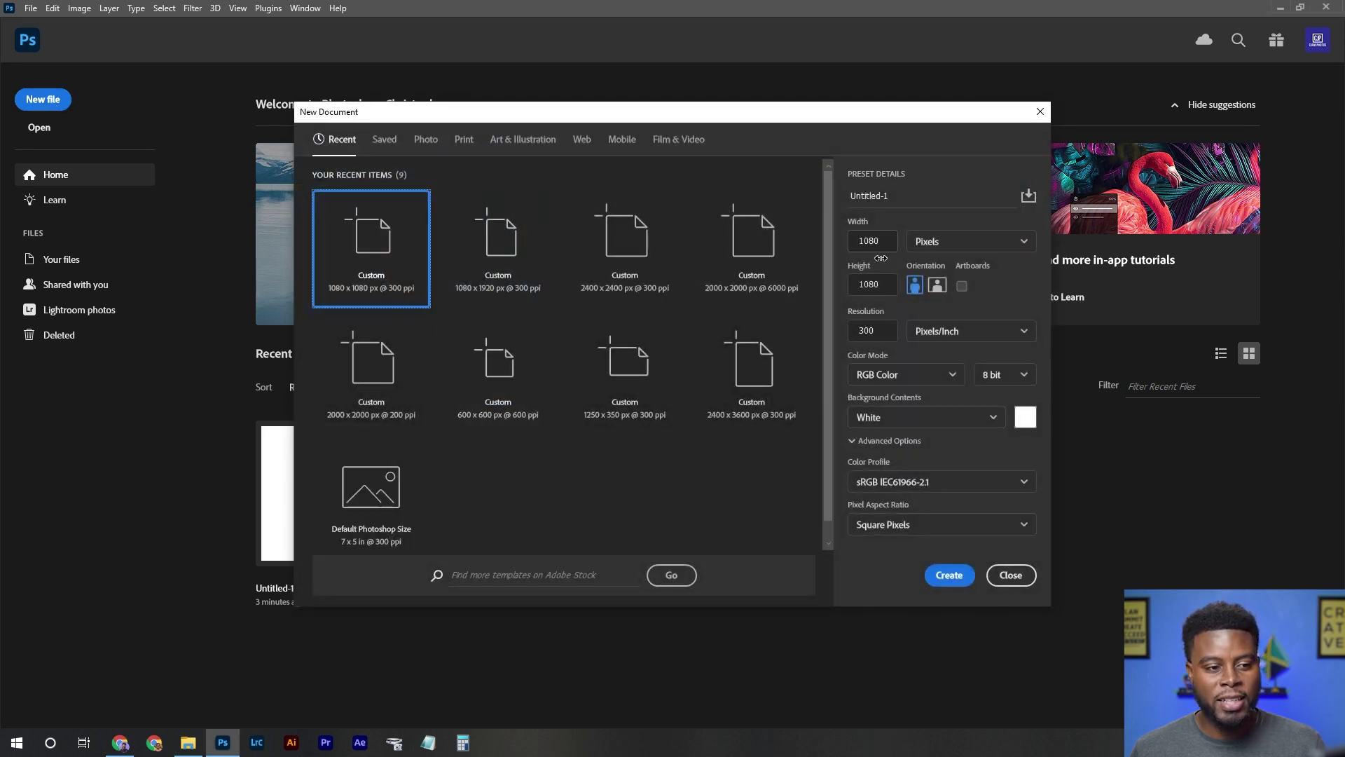
{"action": "left_click_drag", "start_coordinate": [884, 243], "coordinate": [855, 242]}
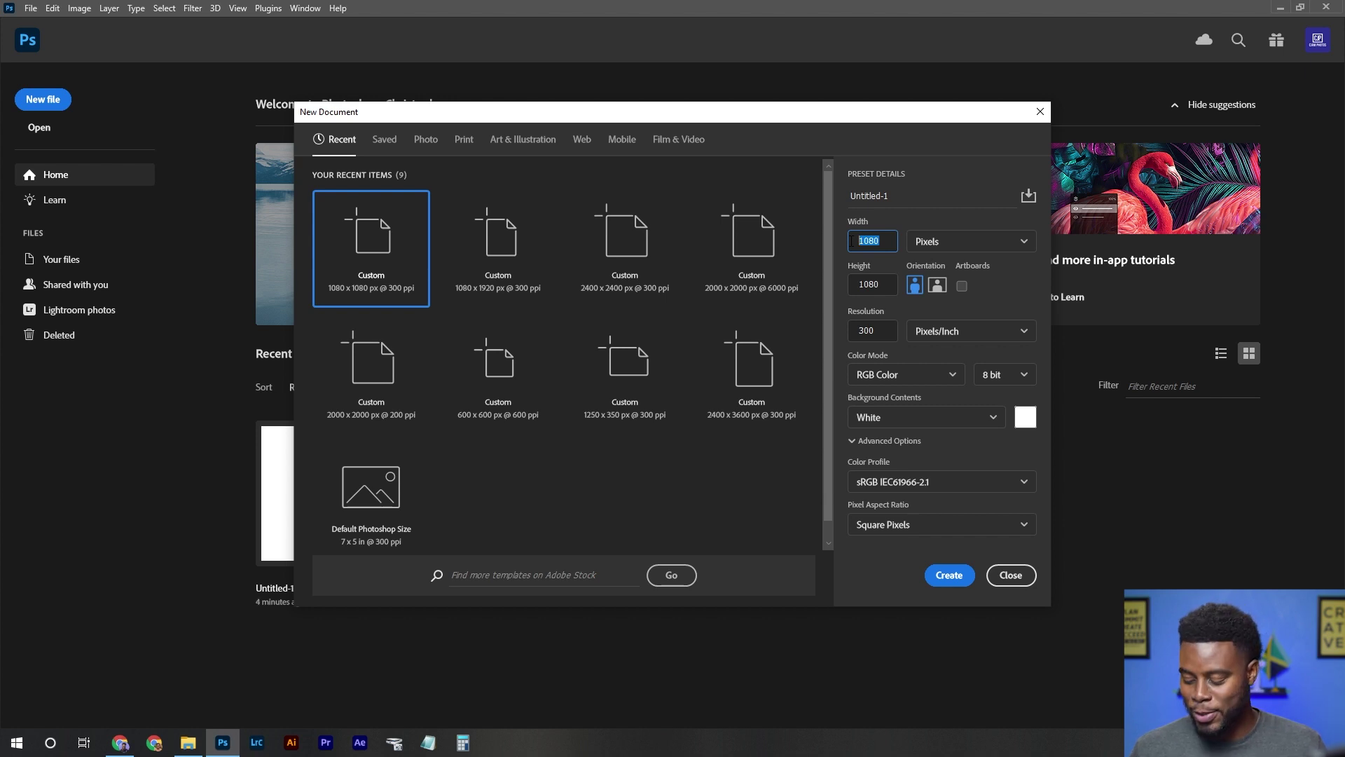
{"action": "type", "text": "1920"}
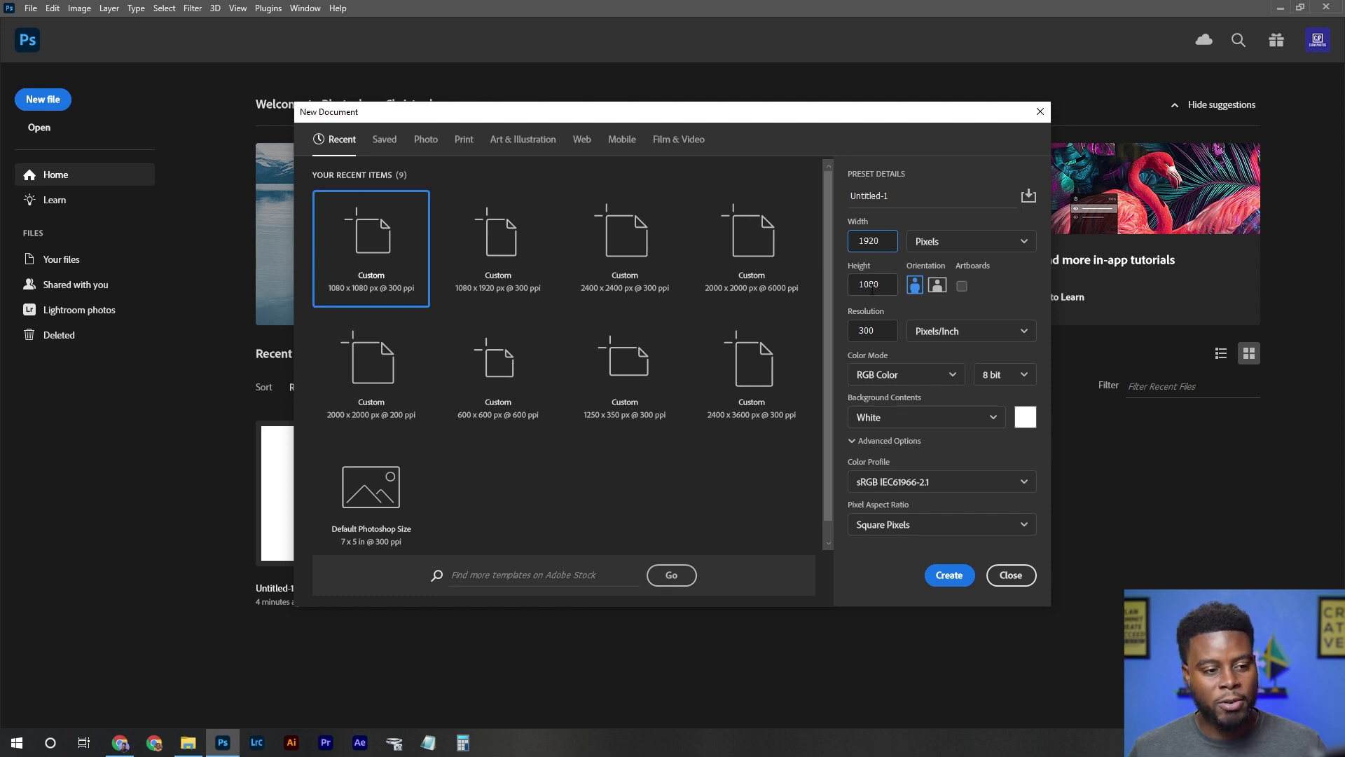
{"action": "left_click", "coordinate": [845, 448]}
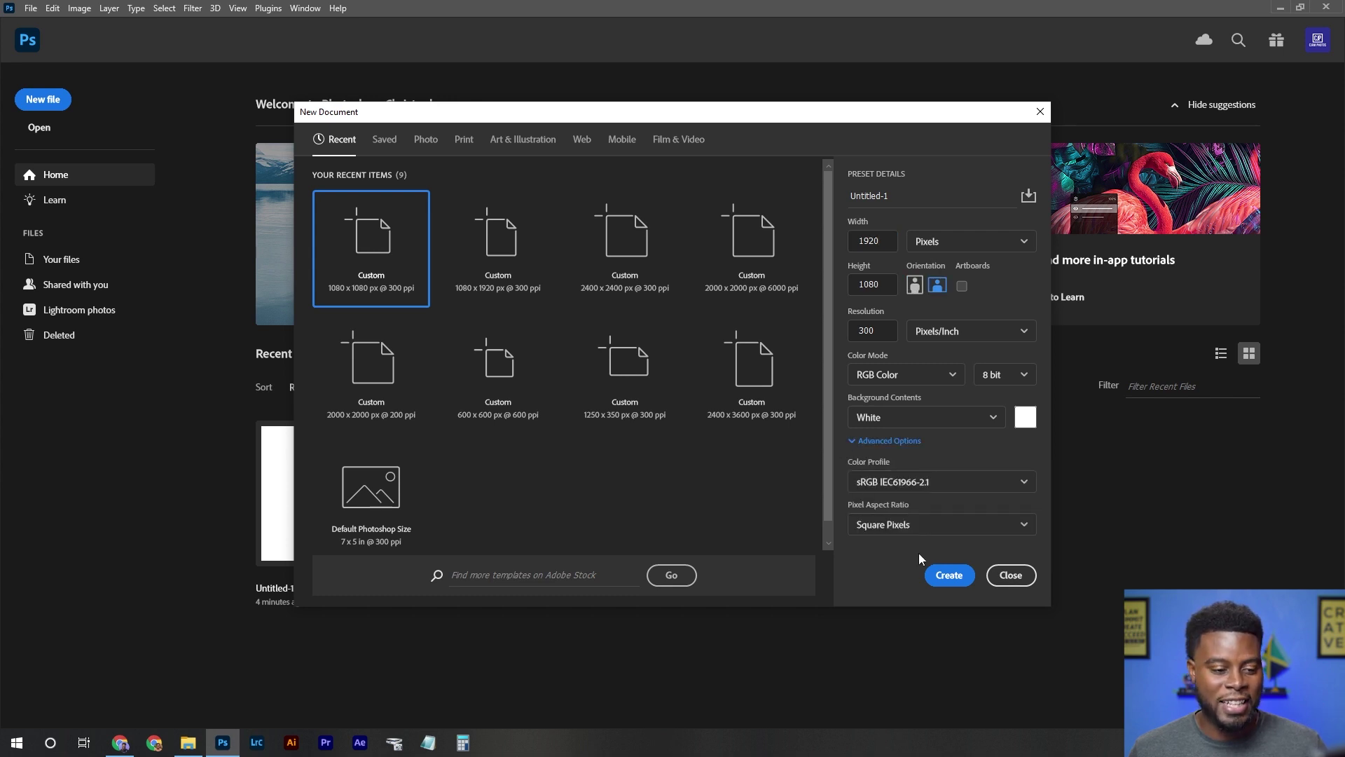
{"action": "left_click", "coordinate": [954, 579]}
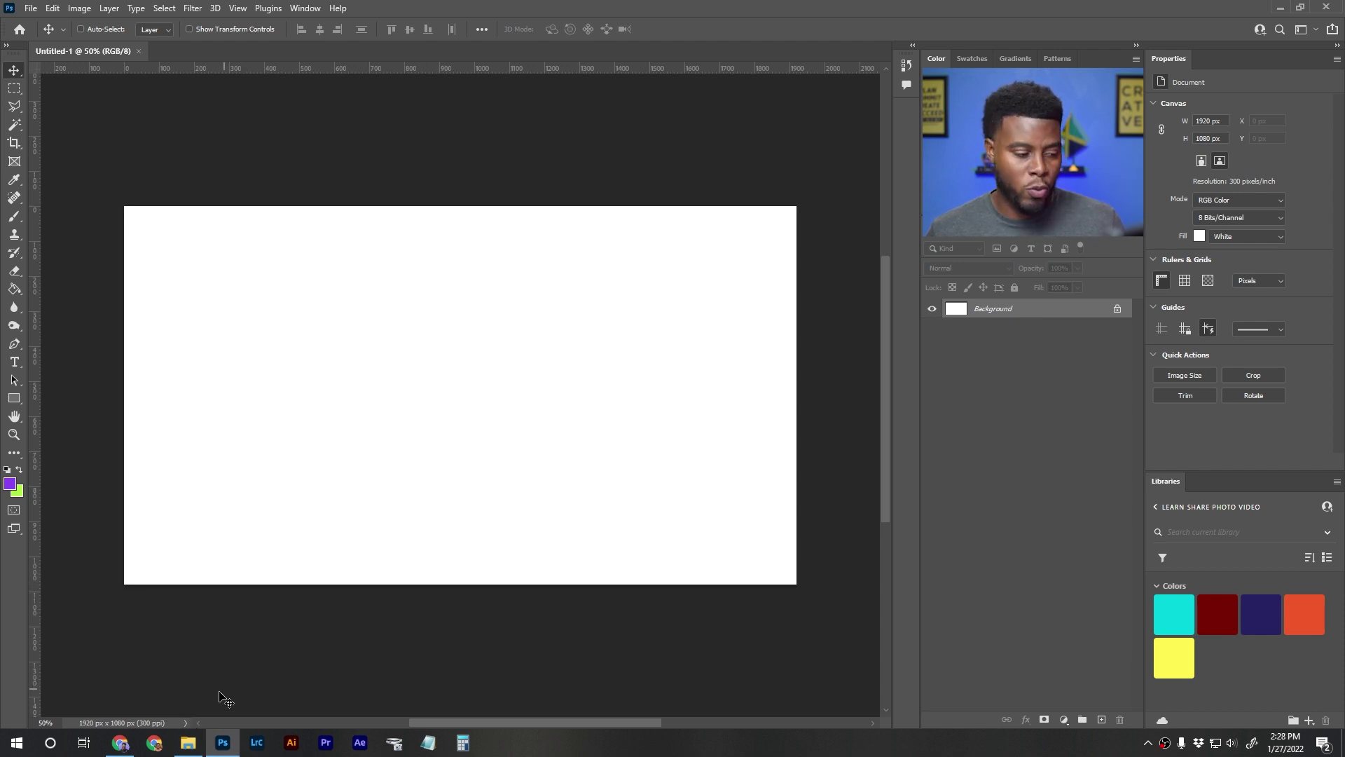
- Place the photo of the smiling woman in sunglasses from the file folder onto the canvas as a new layer
{"action": "left_click", "coordinate": [187, 741]}
{"action": "left_click_drag", "start_coordinate": [690, 429], "coordinate": [256, 414]}
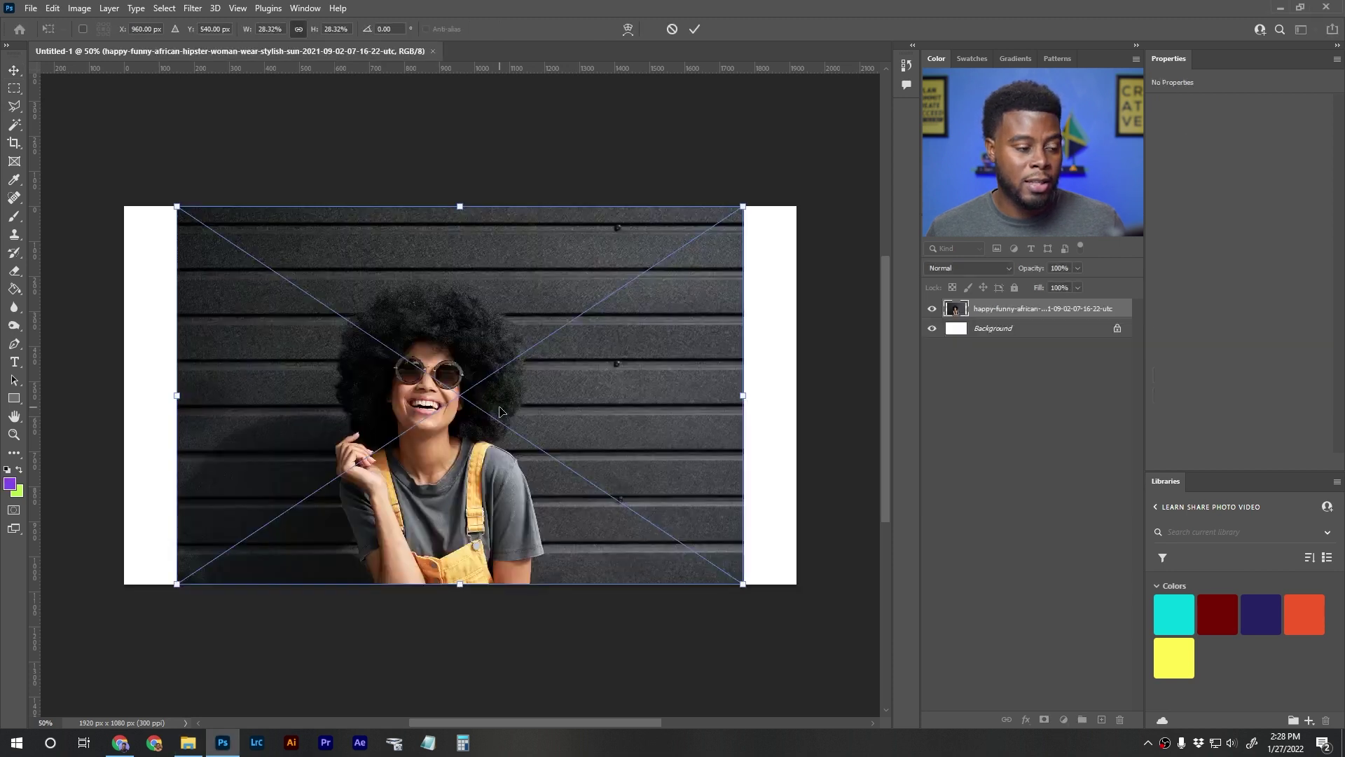
{"action": "key", "text": "Return"}
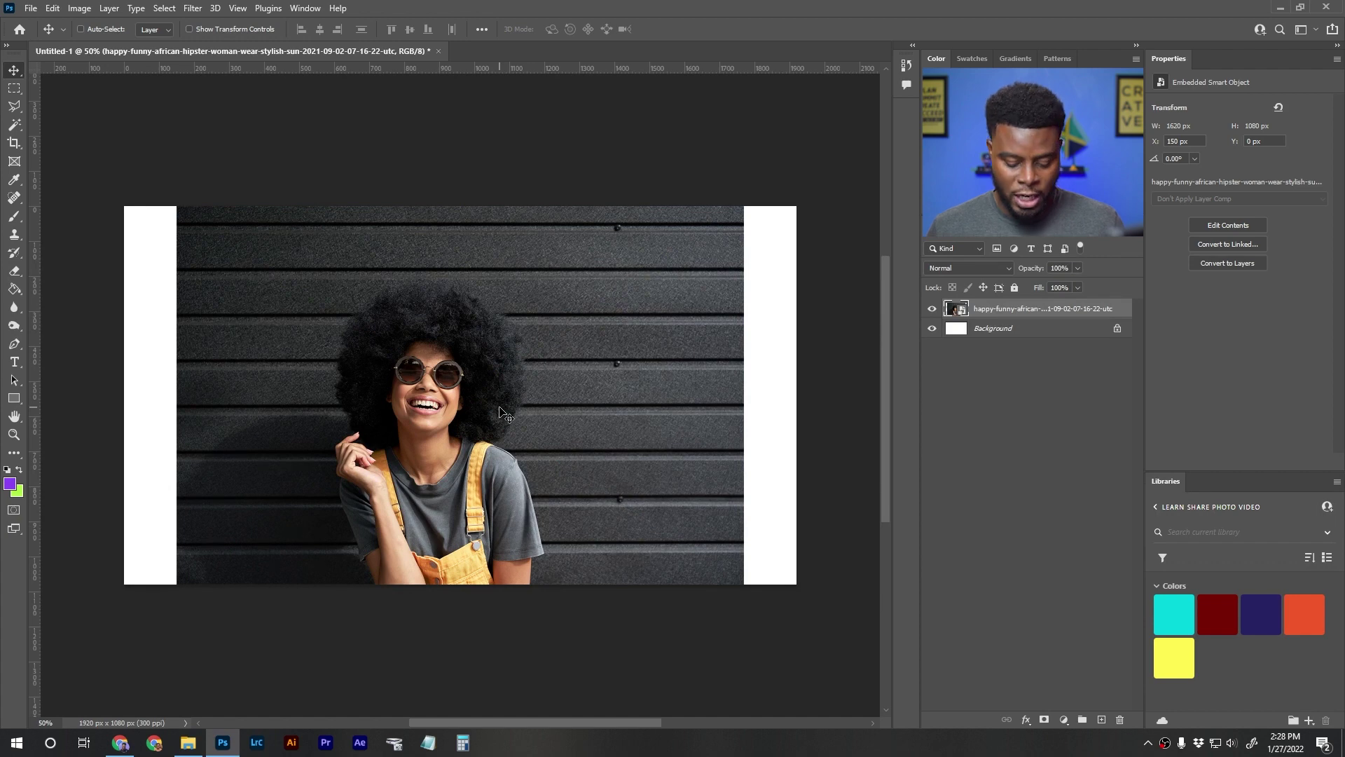
- Switch to full screen mode with the menu bar and enlarge the canvas to fill the work area
{"action": "key", "text": "f"}
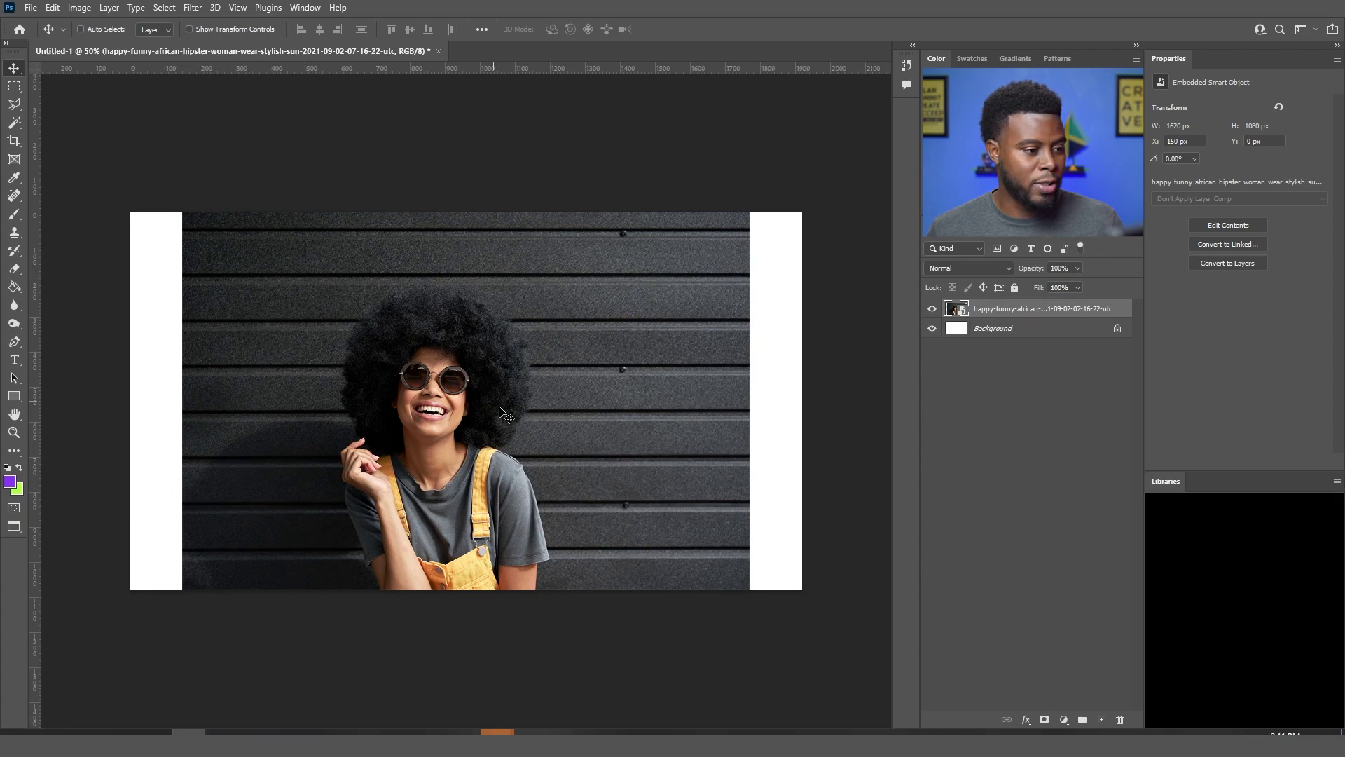
{"action": "scroll", "coordinate": [500, 414], "scroll_direction": "right", "scroll_amount": 2}
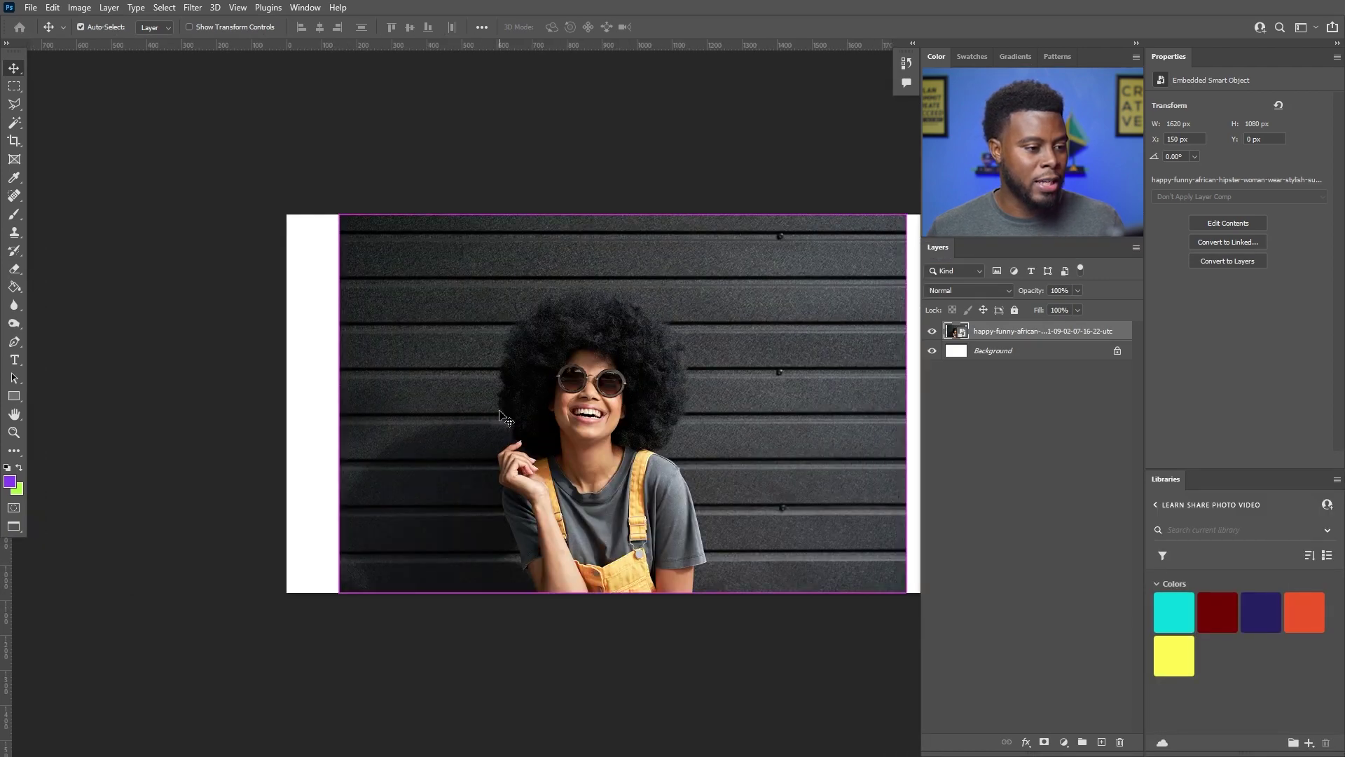
{"action": "scroll", "coordinate": [500, 413], "scroll_direction": "up", "scroll_amount": 1}
{"action": "scroll", "coordinate": [499, 413], "scroll_direction": "right", "scroll_amount": 1}
{"action": "scroll", "coordinate": [500, 413], "scroll_direction": "up", "scroll_amount": 1}
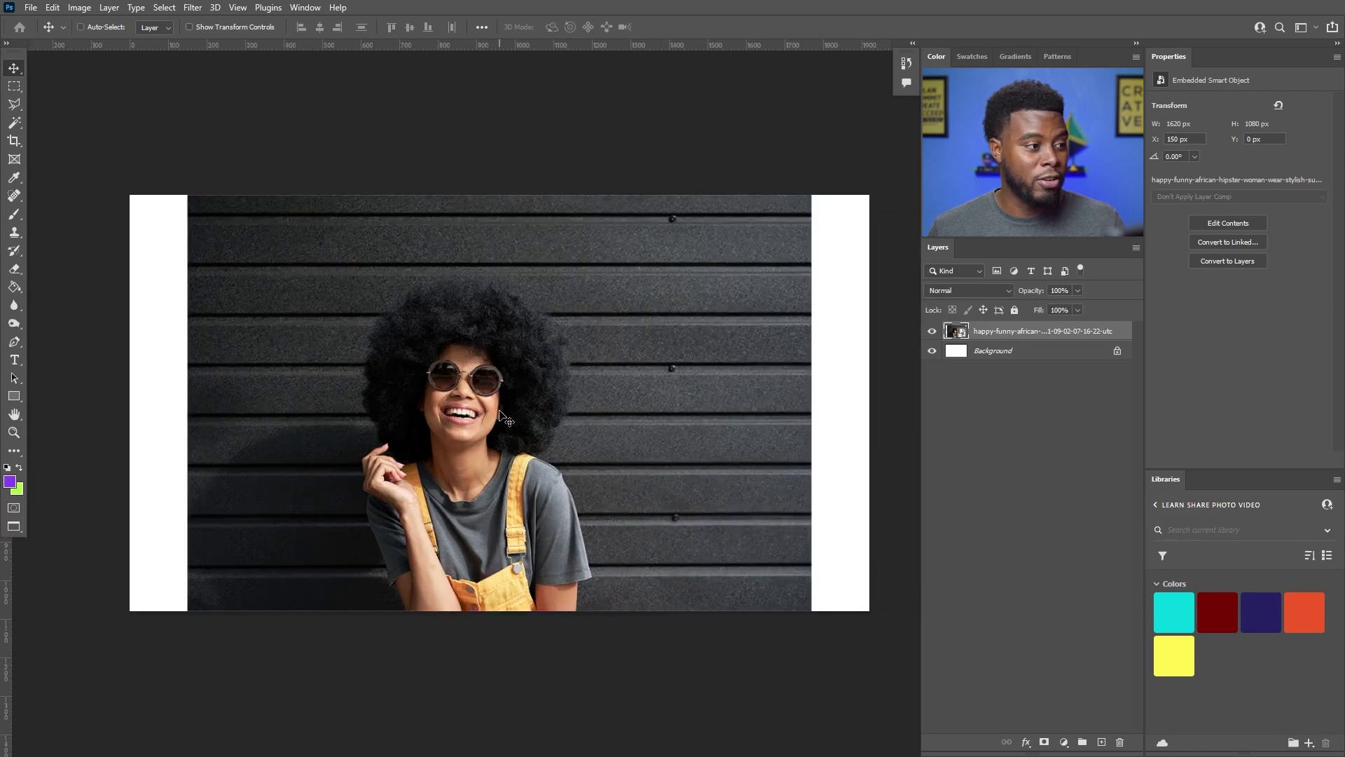
{"action": "scroll", "coordinate": [500, 414], "scroll_direction": "up", "scroll_amount": 1}
{"action": "scroll", "coordinate": [499, 415], "scroll_direction": "down", "scroll_amount": 1}
{"action": "scroll", "coordinate": [500, 415], "scroll_direction": "right", "scroll_amount": 1}
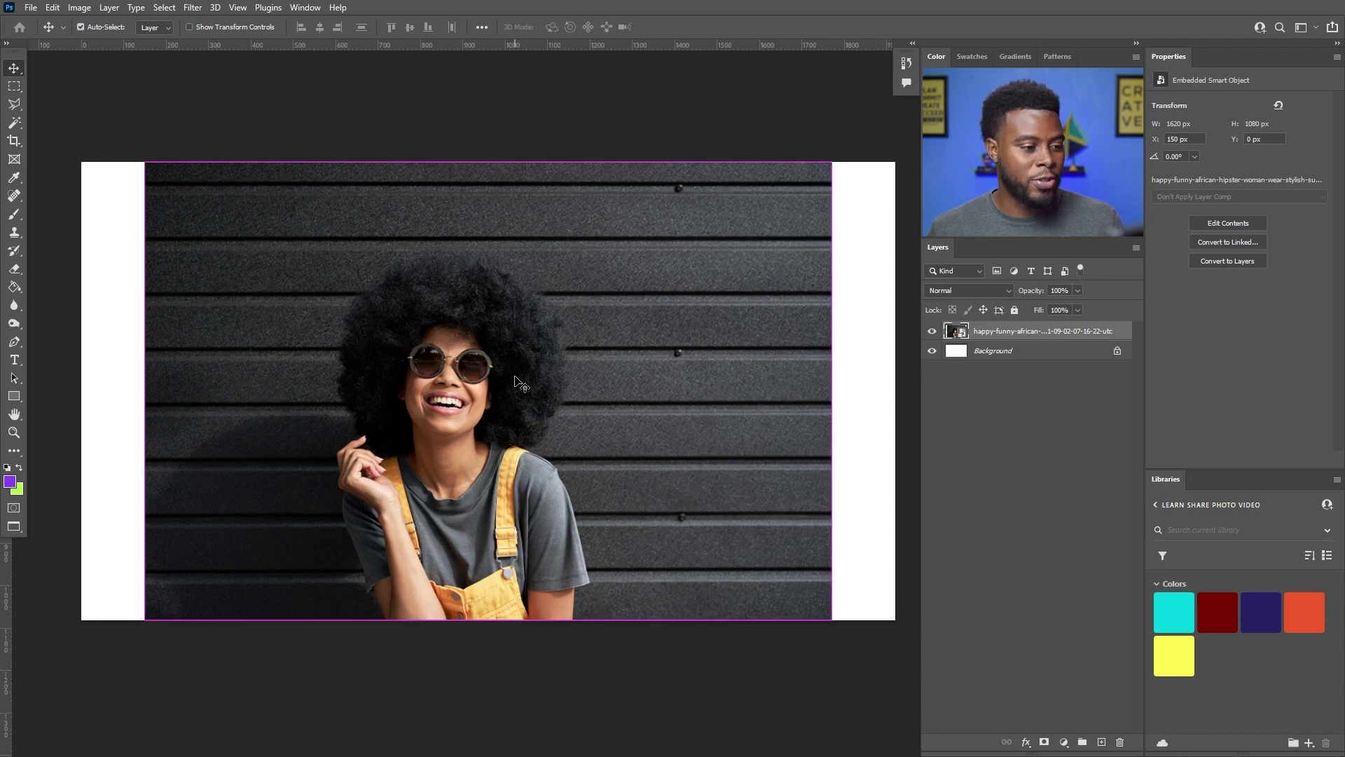
- Save the project as a Photoshop file named "LSPV 075 YouTube Thumbnail Creation" in the LSPV 076 YouTube Thumbnail Tutorial folder
{"action": "key", "text": "ctrl+s"}
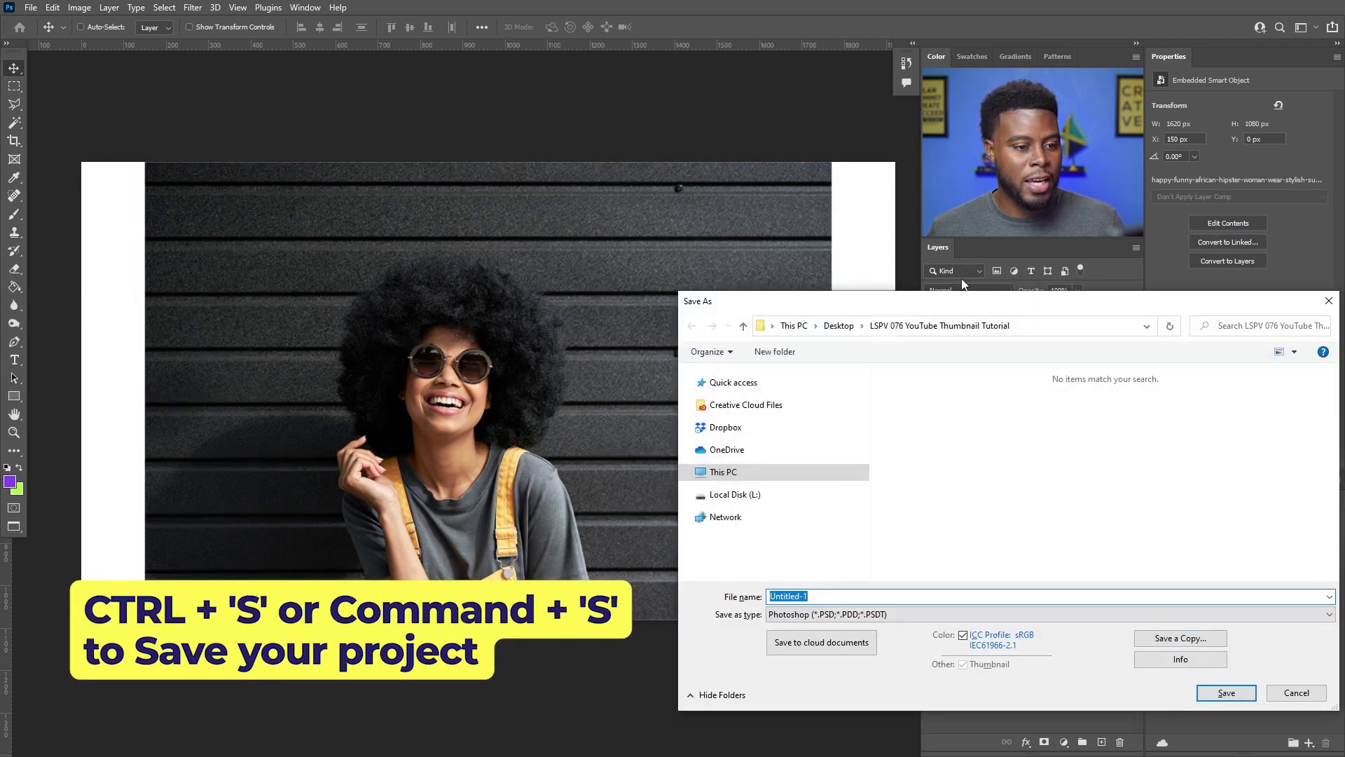
{"action": "left_click_drag", "start_coordinate": [942, 307], "coordinate": [763, 199]}
{"action": "type", "text": "LSPV "}
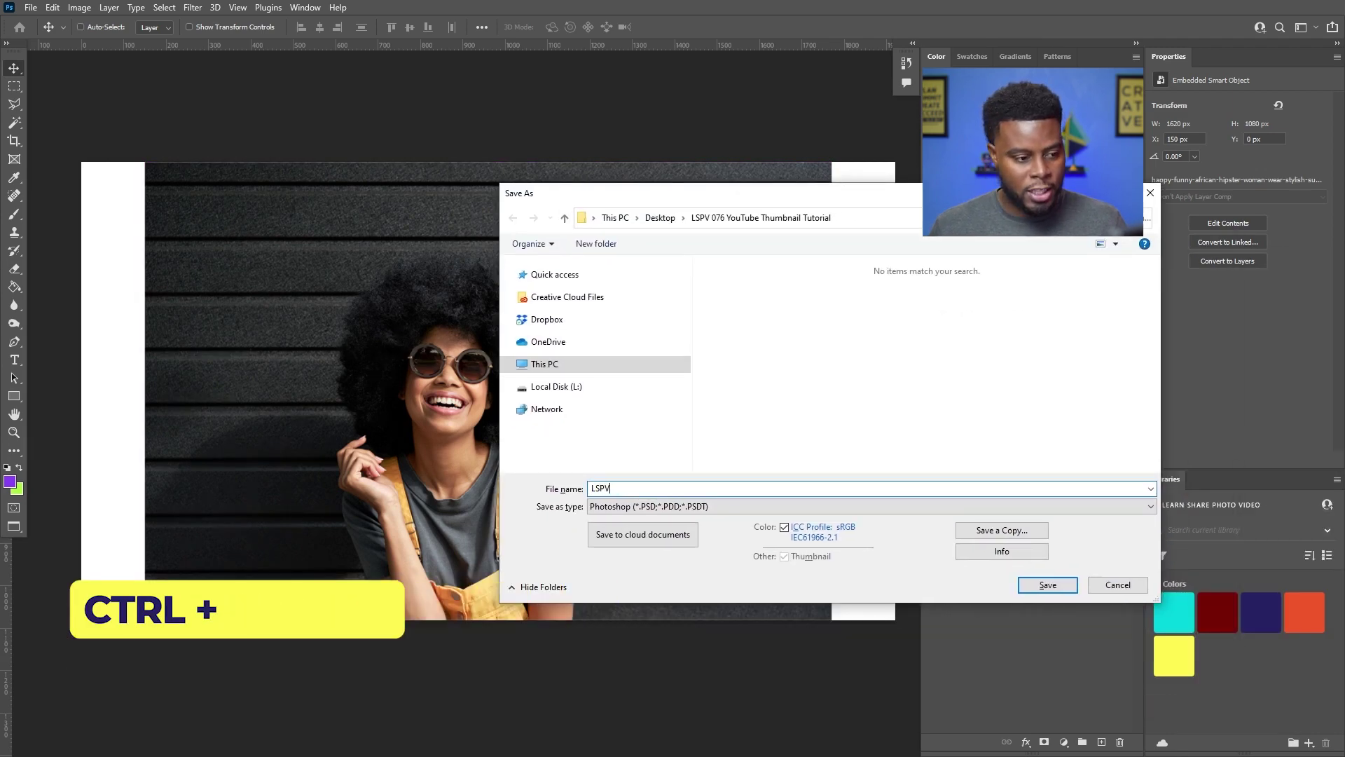
{"action": "type", "text": "075"}
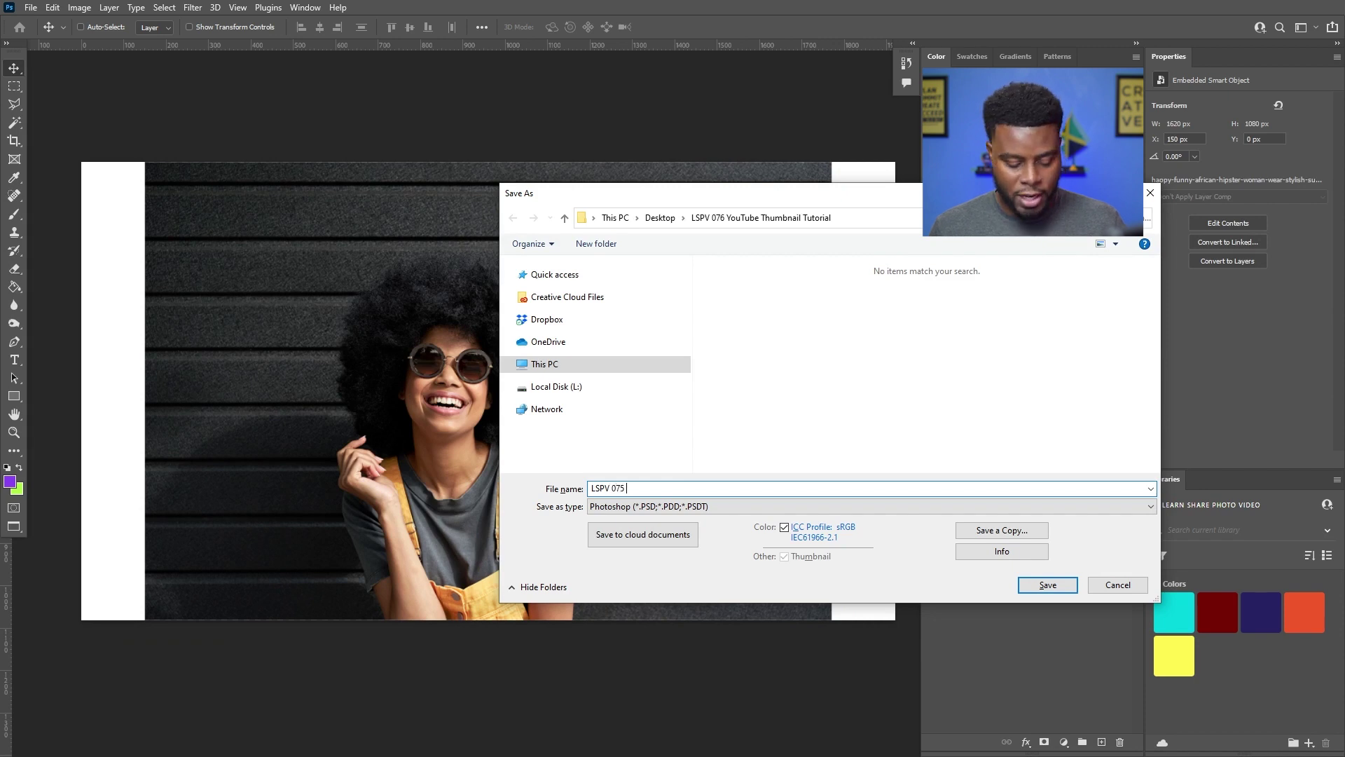
{"action": "type", "text": " YouTube Thumbnail Creation"}
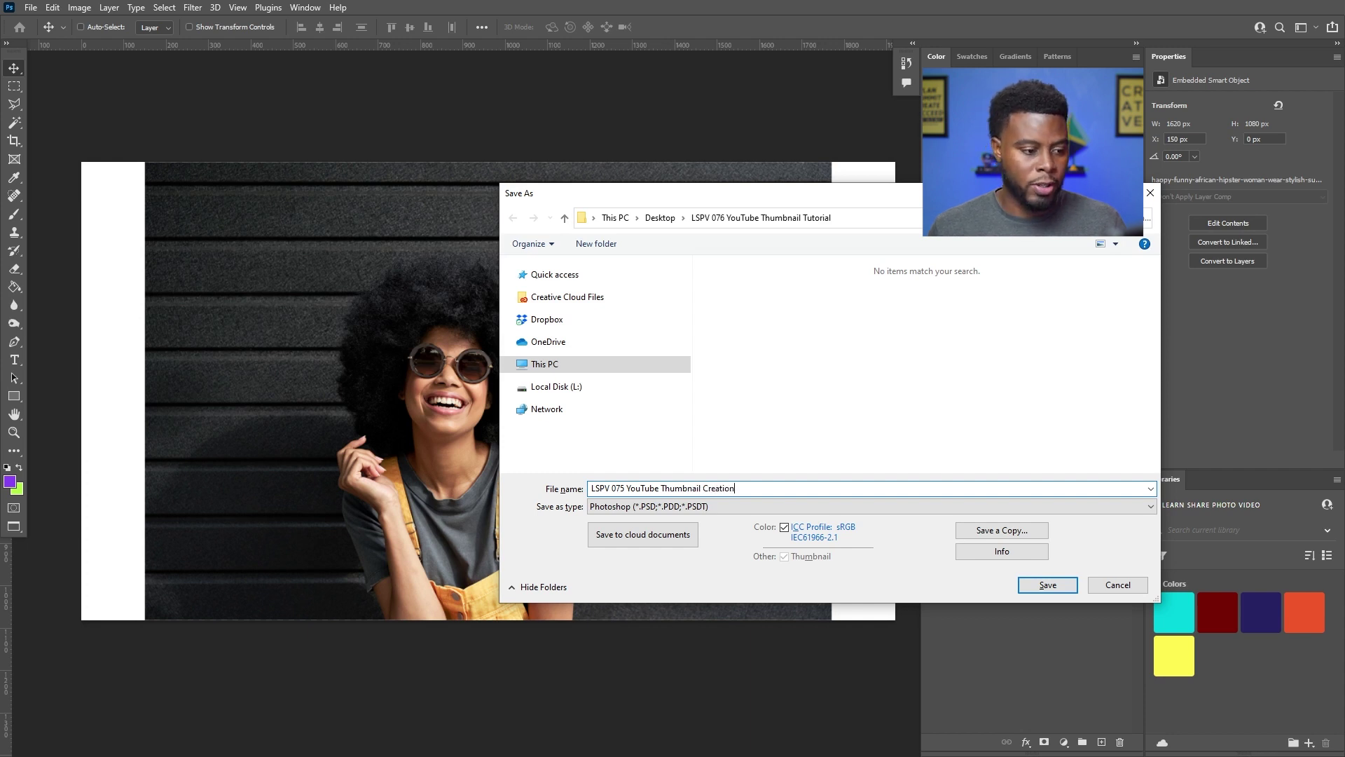
{"action": "left_click", "coordinate": [1038, 585]}
{"action": "left_click", "coordinate": [826, 214]}
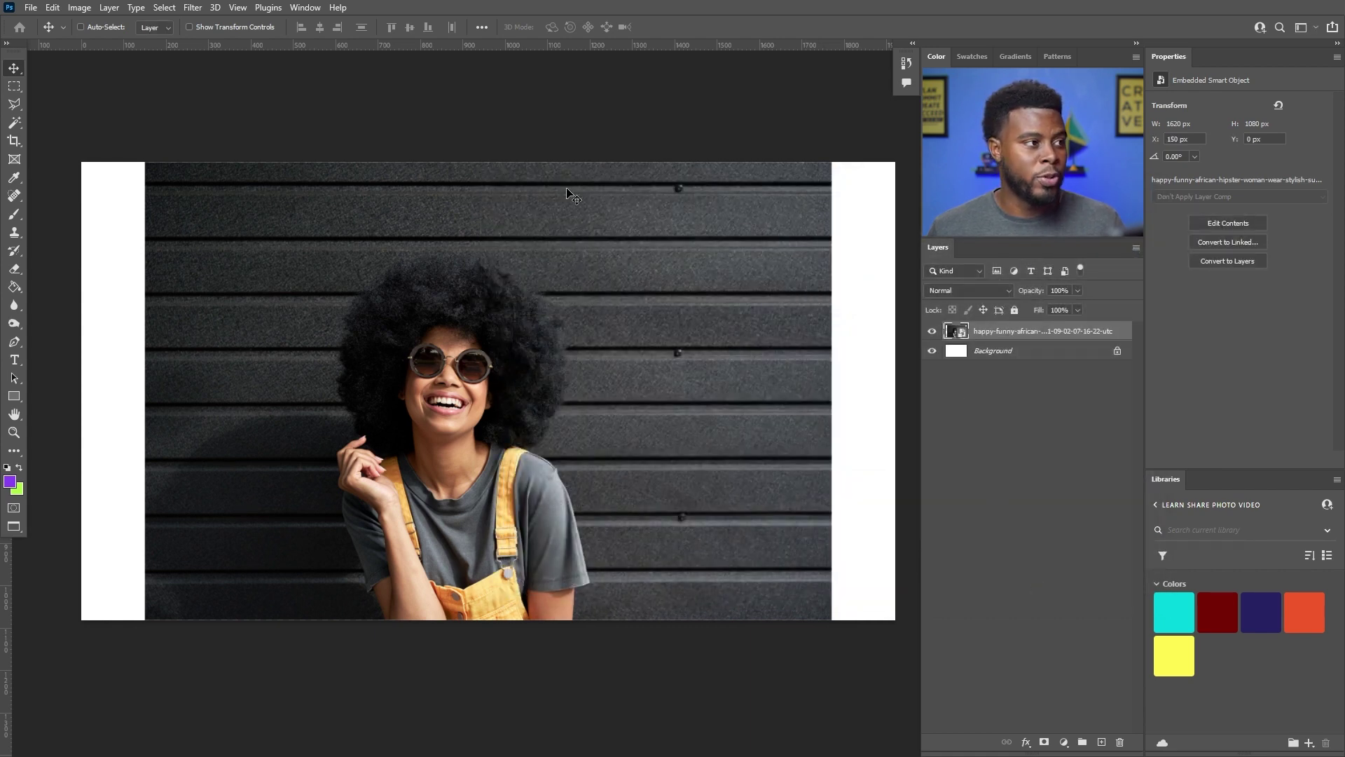
- Select the woman with Subject selection and hide the dark wall behind her with a layer mask
{"action": "left_click", "coordinate": [165, 8]}
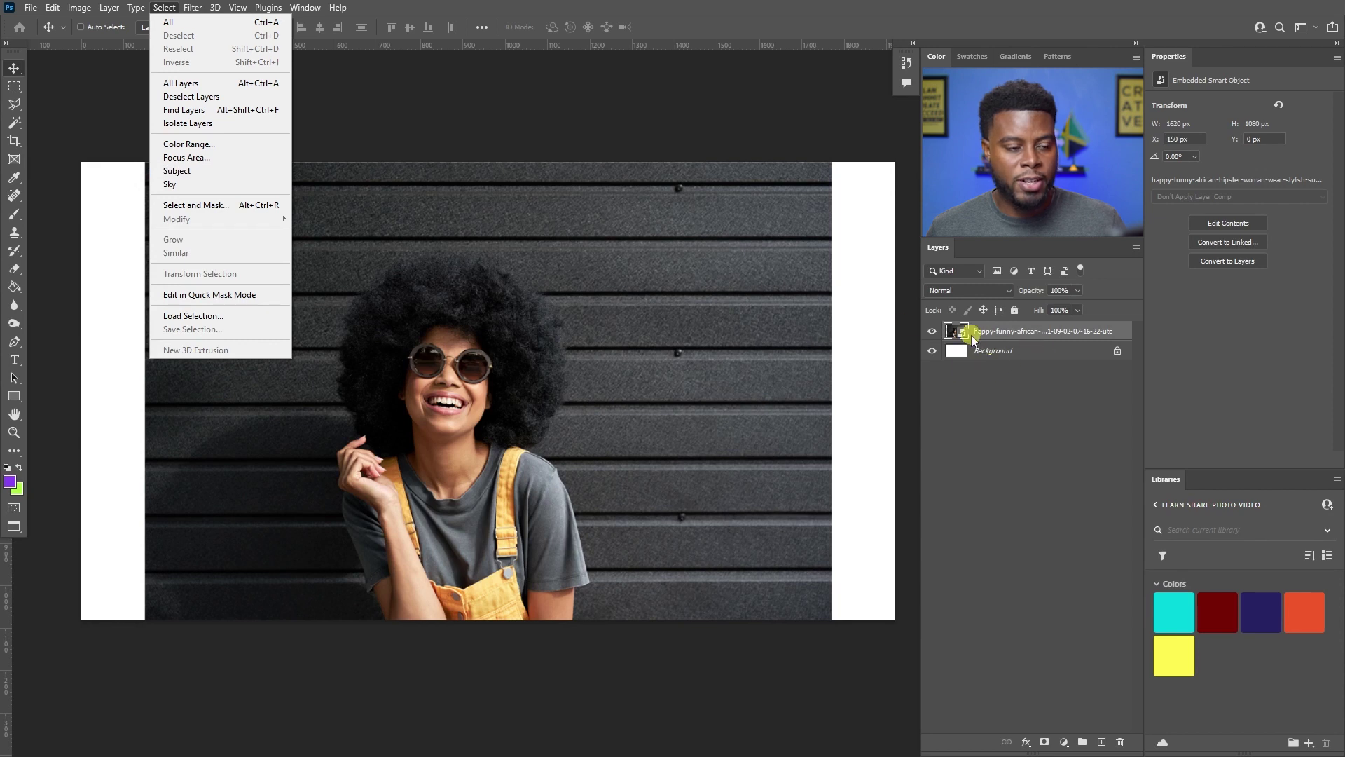
{"action": "left_click", "coordinate": [236, 173]}
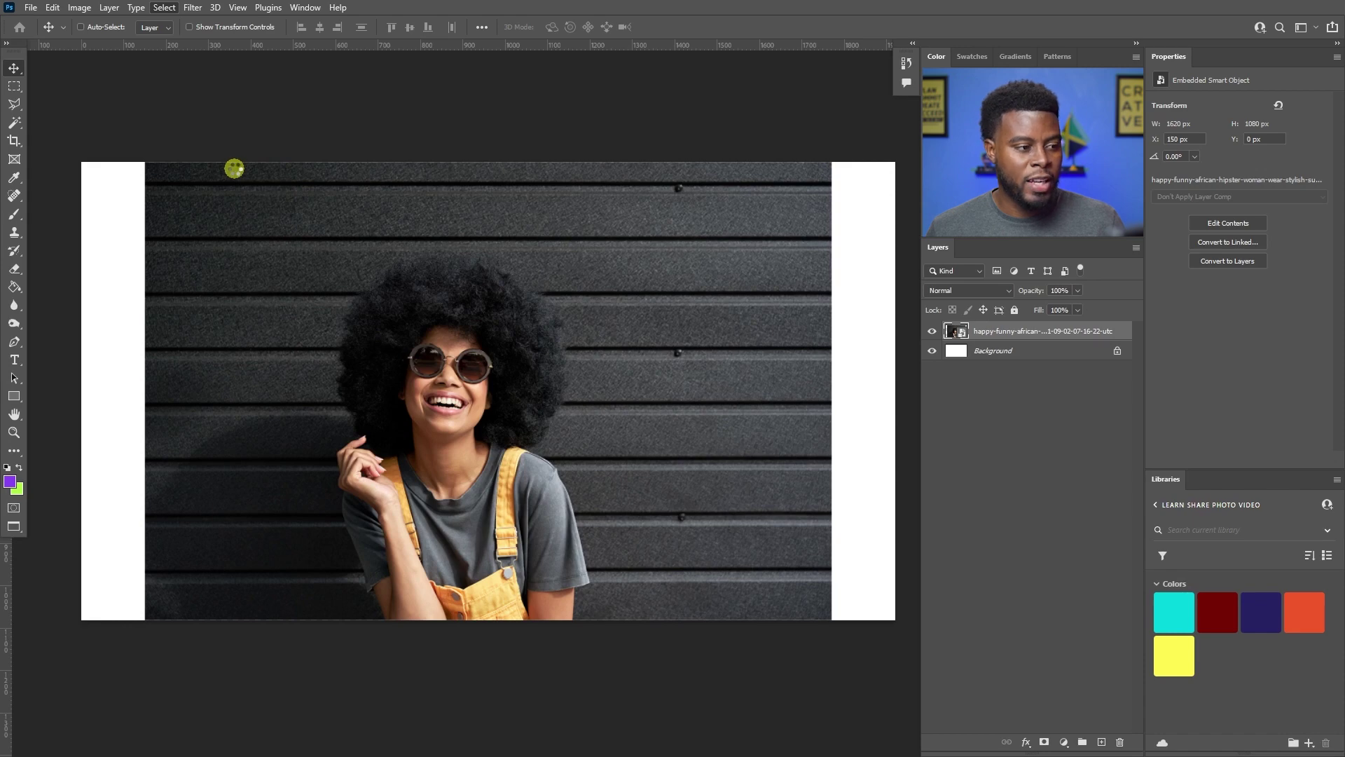
{"action": "scroll", "coordinate": [423, 564], "scroll_direction": "up", "scroll_amount": 2}
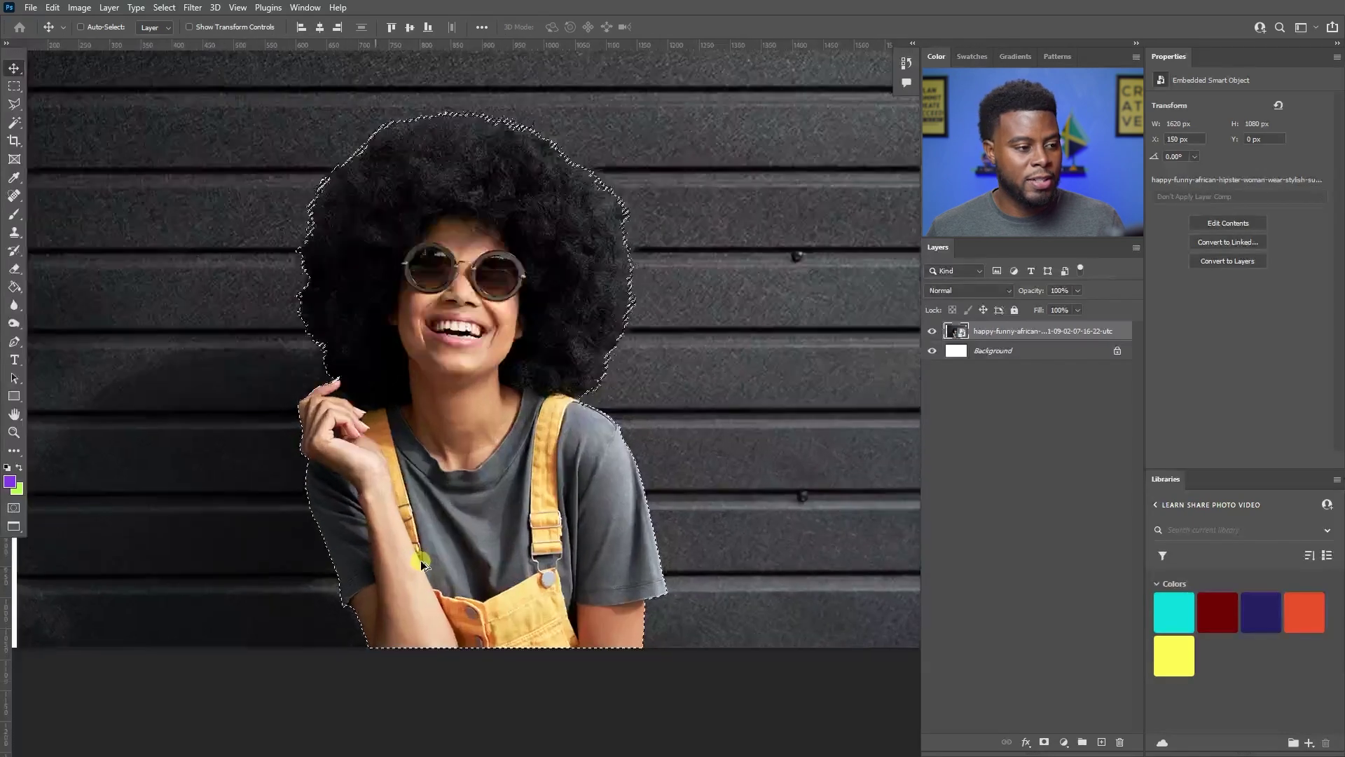
{"action": "scroll", "coordinate": [600, 495], "scroll_direction": "up", "scroll_amount": 1}
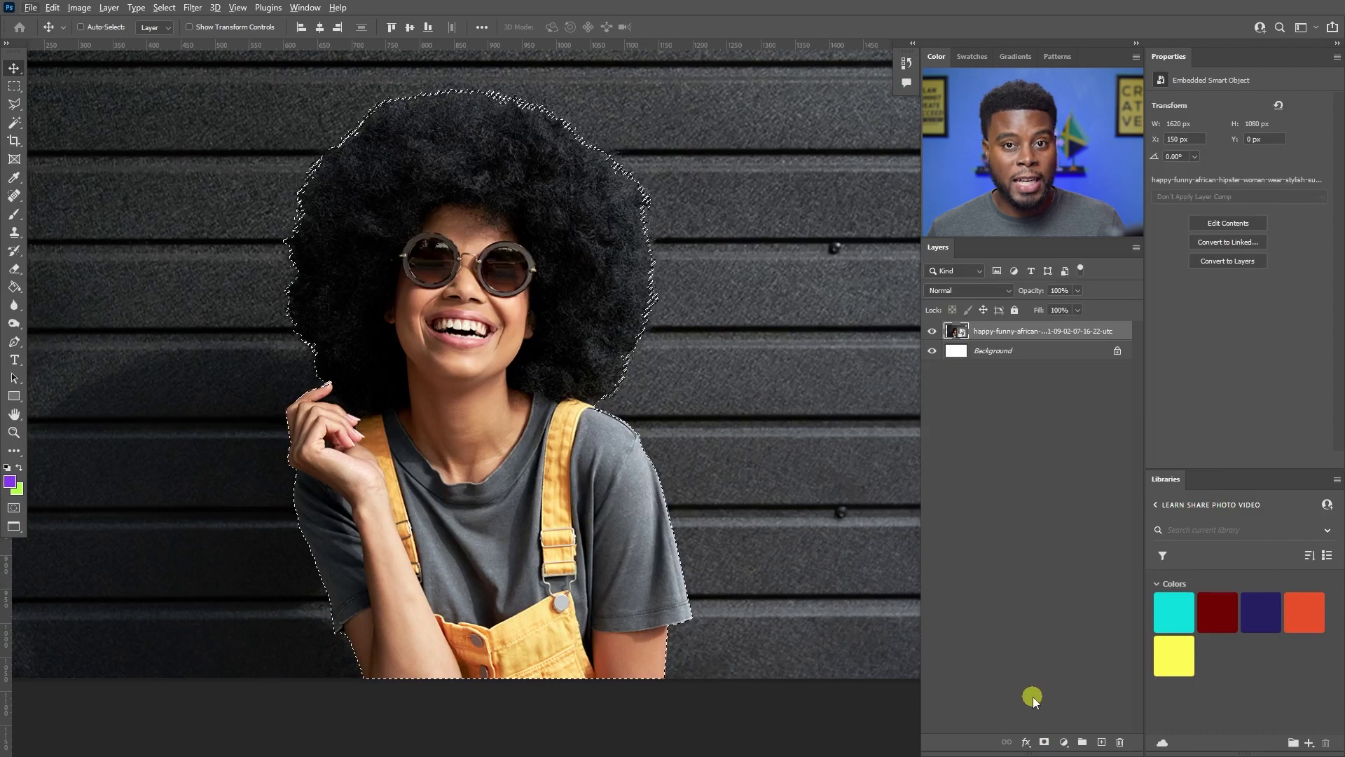
{"action": "left_click", "coordinate": [1045, 742]}
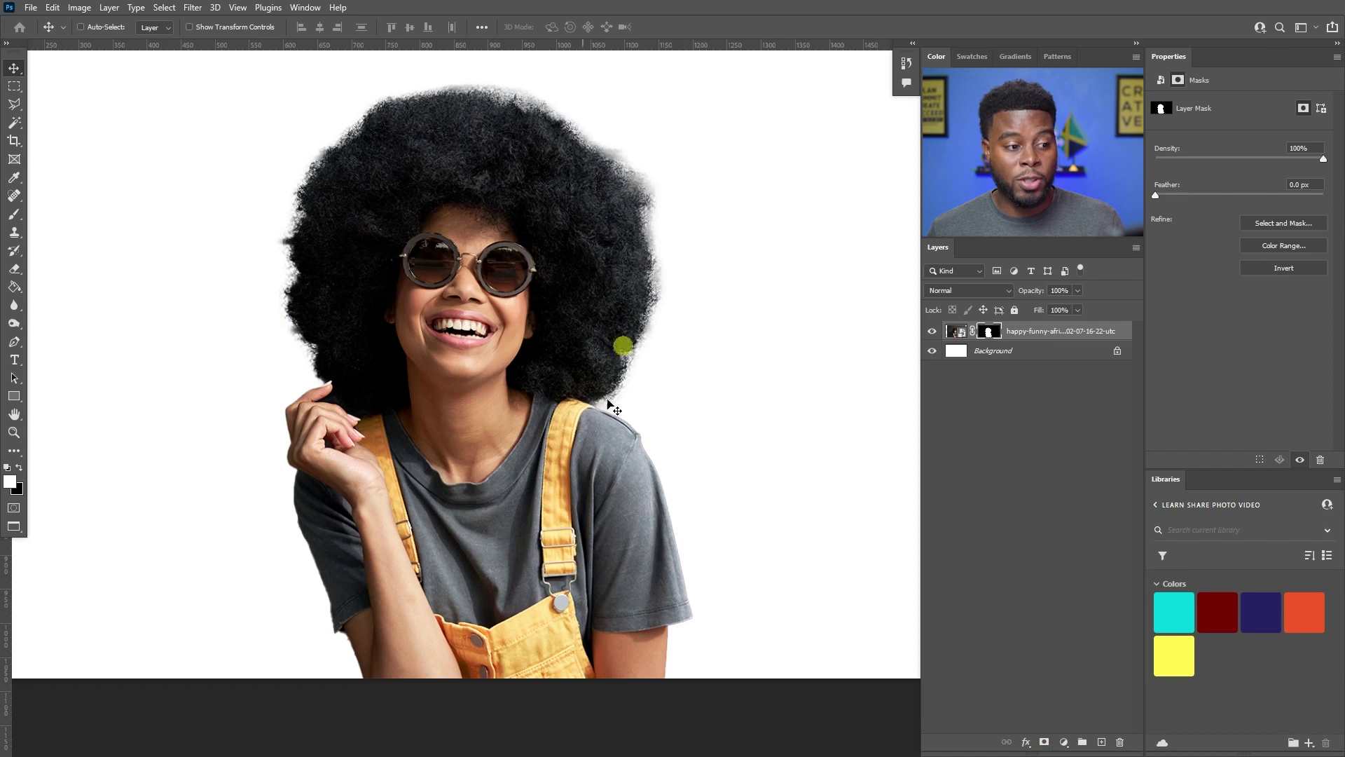
- Examine the masked woman's edges around the hair and shoulders, both close up and with the whole canvas in view
{"action": "scroll", "coordinate": [625, 323], "scroll_direction": "up", "scroll_amount": 3}
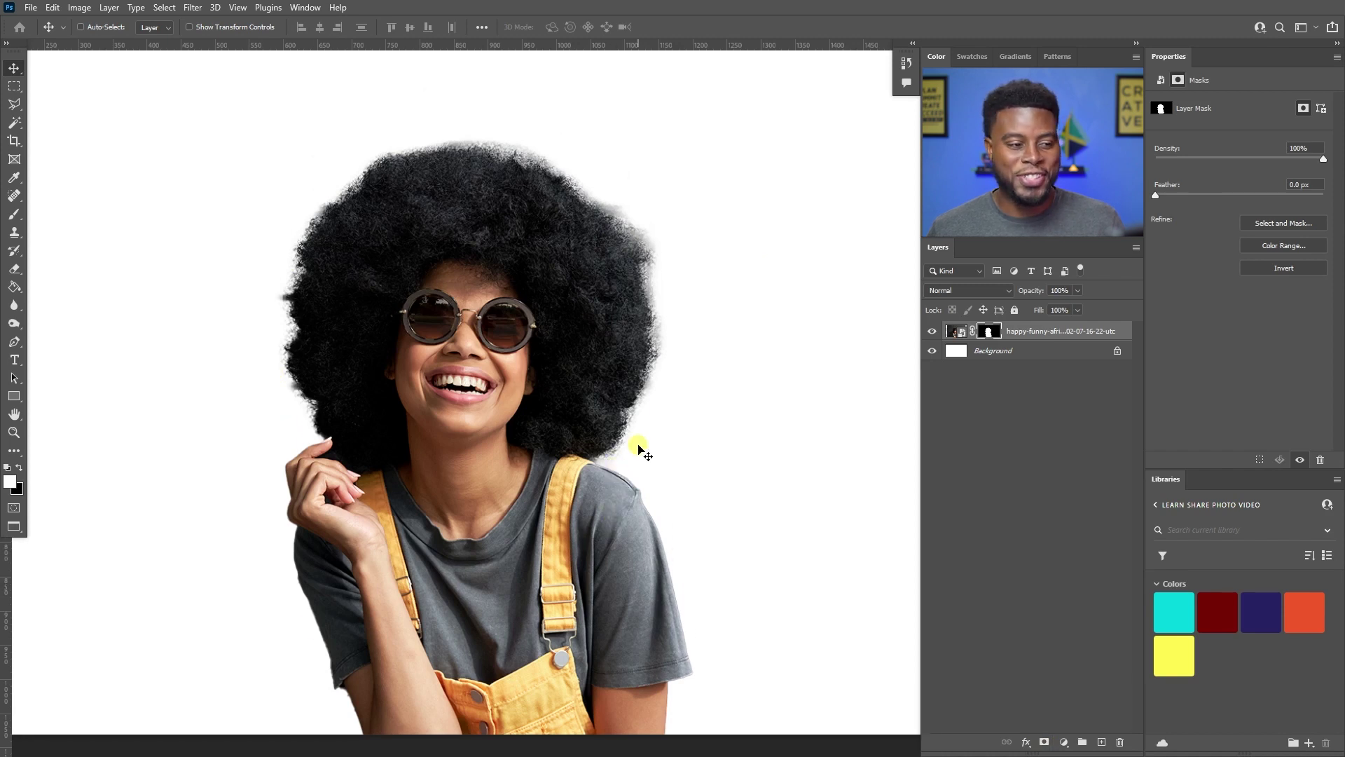
{"action": "scroll", "coordinate": [639, 449], "scroll_direction": "up", "scroll_amount": 1}
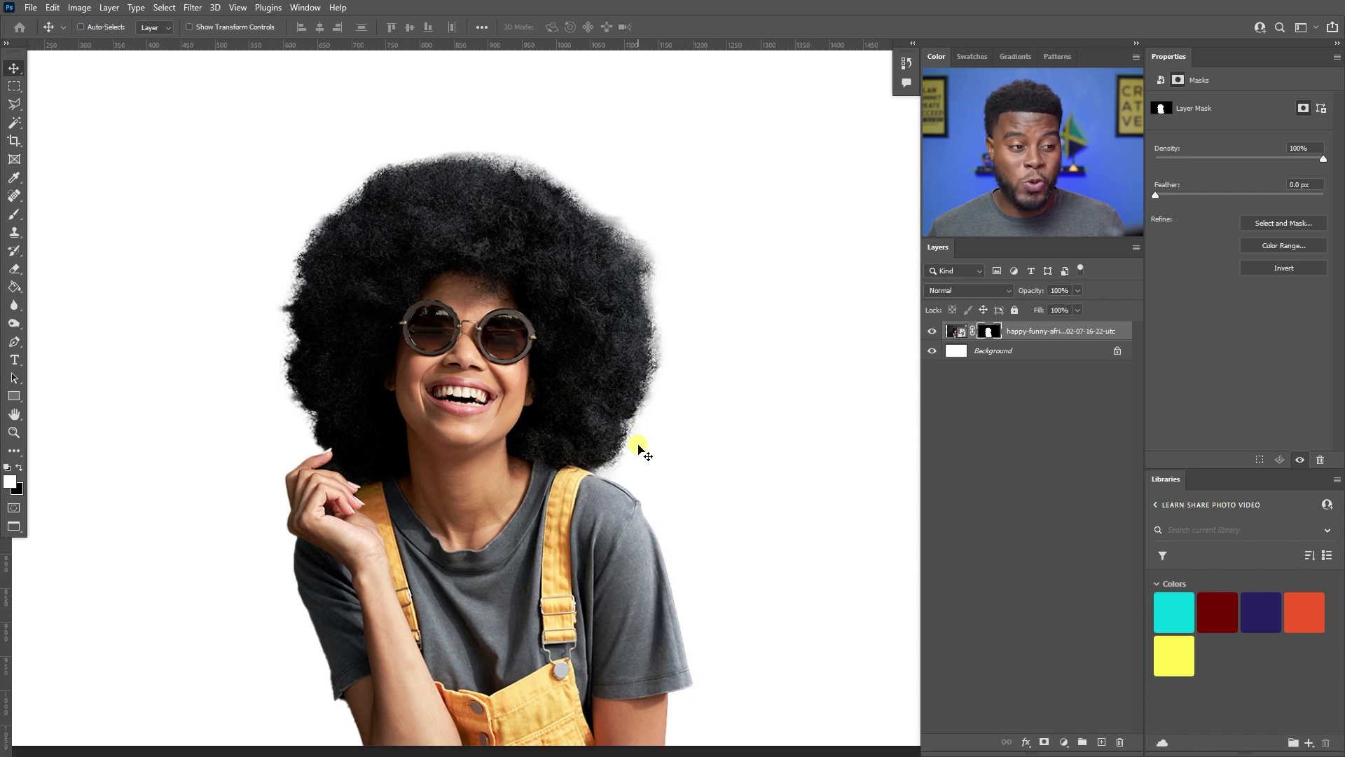
{"action": "scroll", "coordinate": [639, 448], "scroll_direction": "down", "scroll_amount": 1}
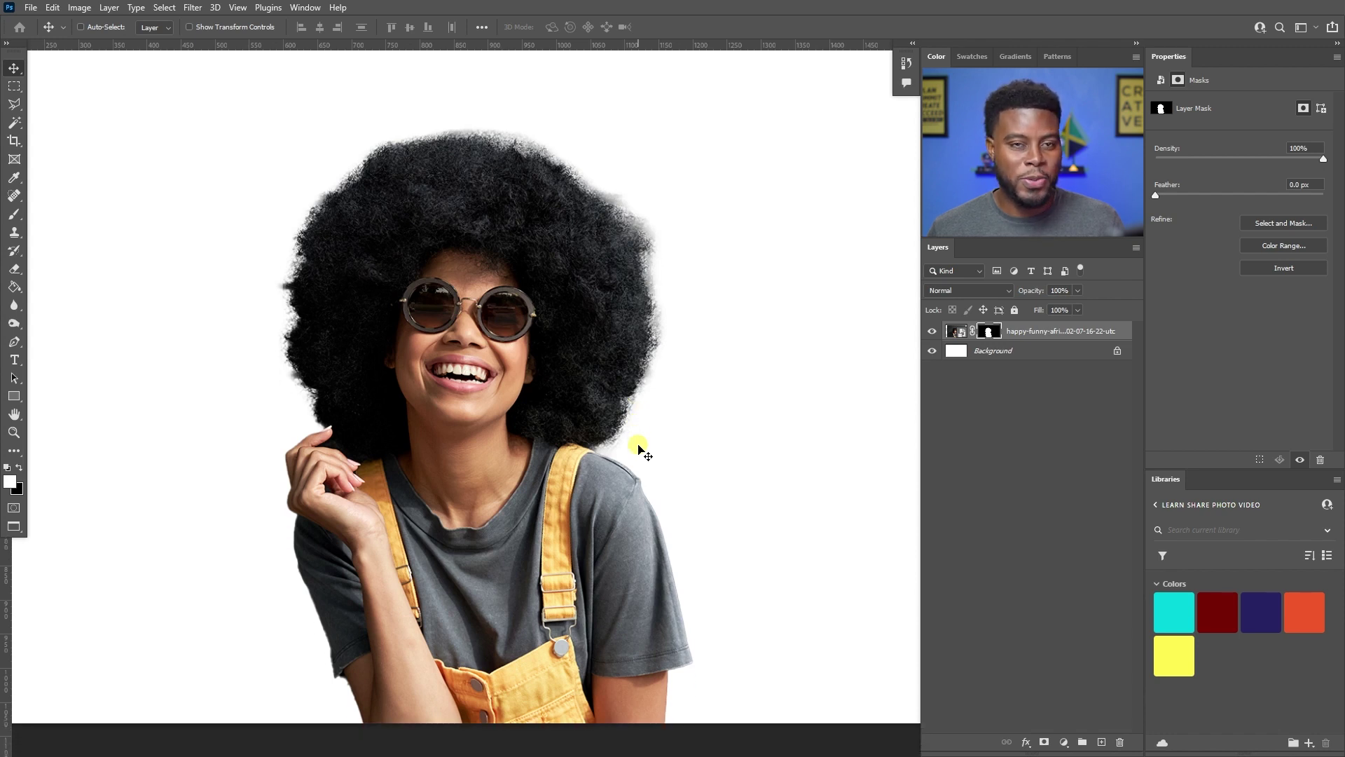
{"action": "scroll", "coordinate": [639, 449], "scroll_direction": "down", "scroll_amount": 2}
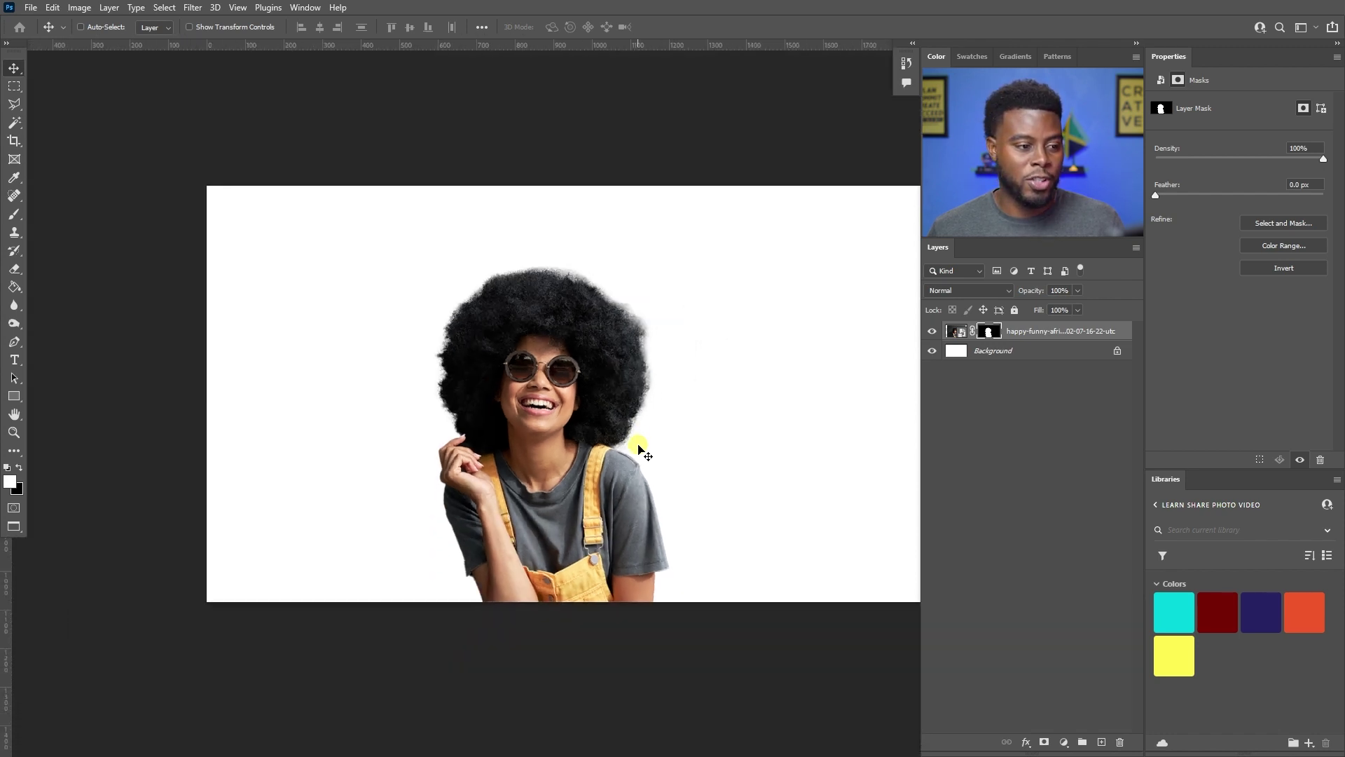
{"action": "scroll", "coordinate": [640, 340], "scroll_direction": "up", "scroll_amount": 1}
{"action": "scroll", "coordinate": [649, 343], "scroll_direction": "down", "scroll_amount": 2}
{"action": "scroll", "coordinate": [648, 339], "scroll_direction": "up", "scroll_amount": 1}
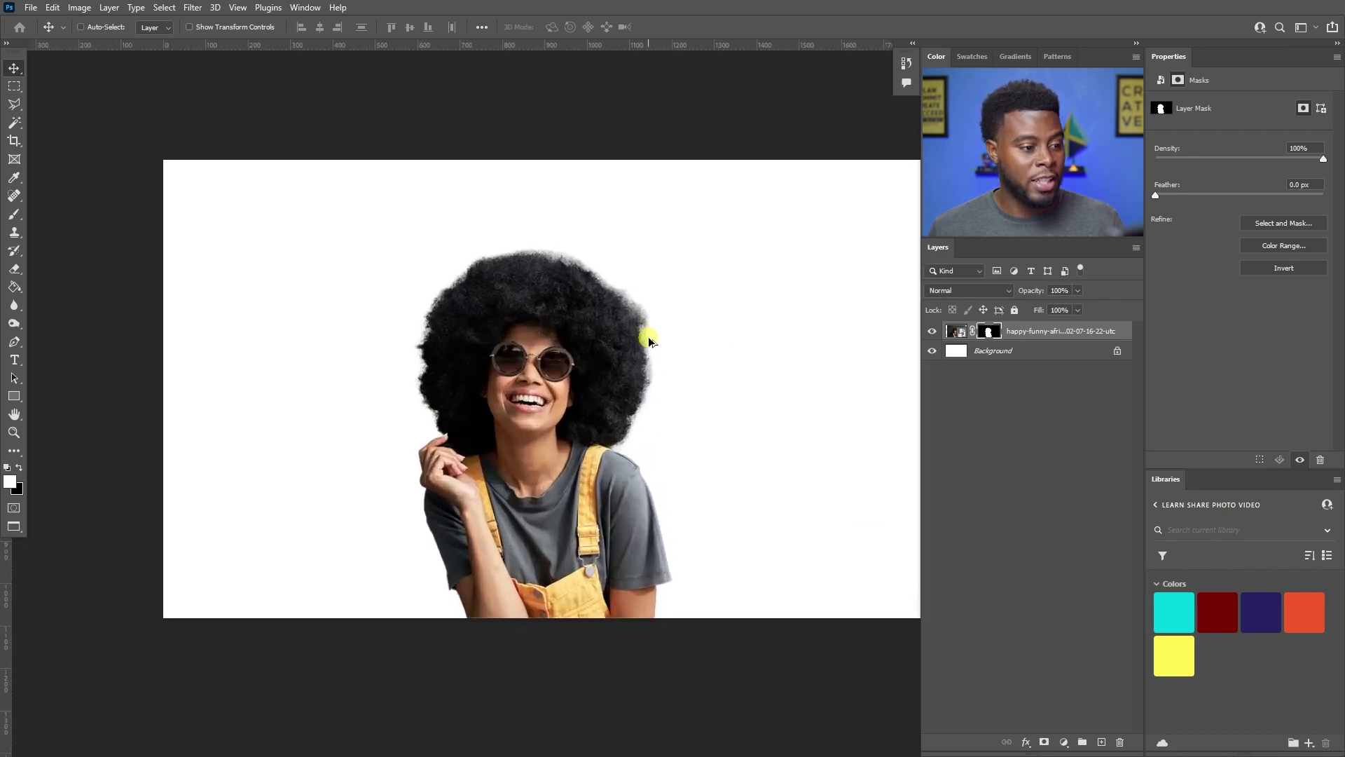
{"action": "scroll", "coordinate": [651, 343], "scroll_direction": "right", "scroll_amount": 1}
{"action": "scroll", "coordinate": [414, 375], "scroll_direction": "right", "scroll_amount": 1}
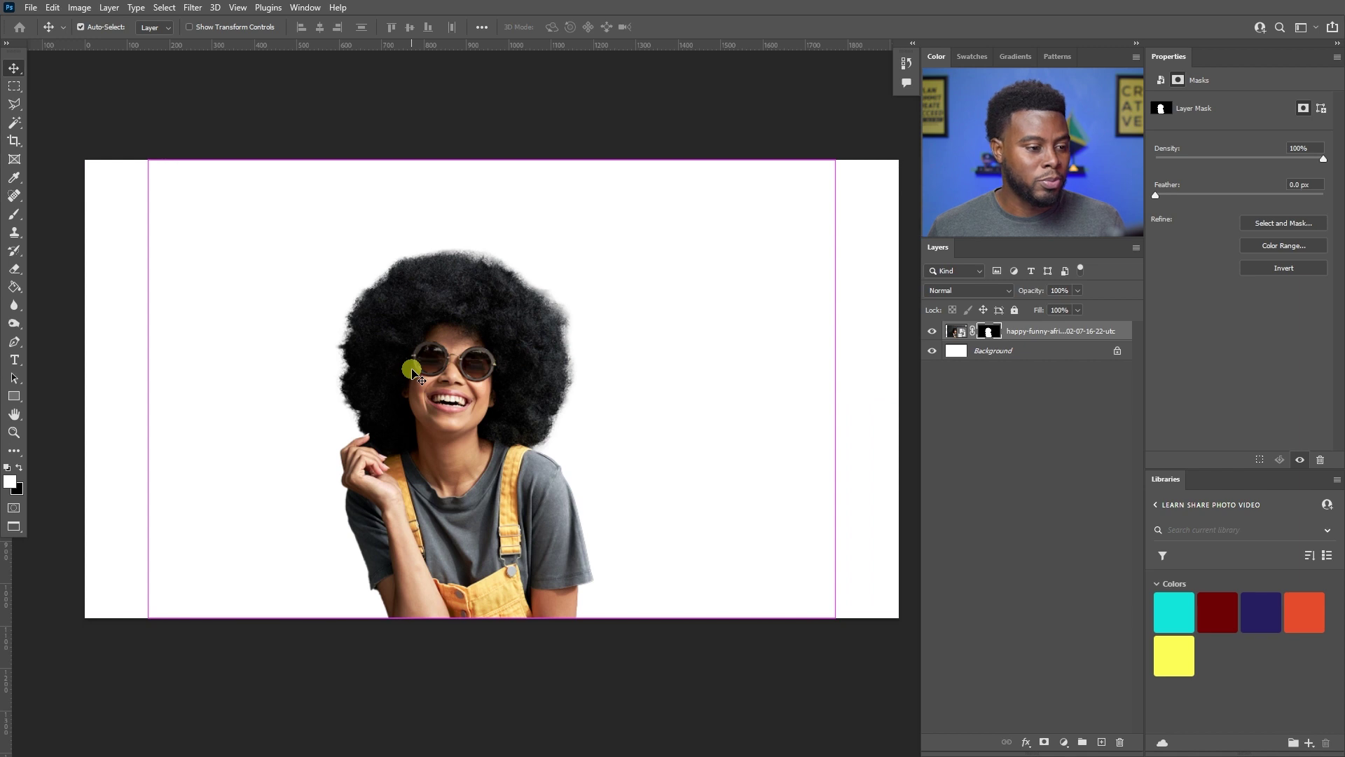
{"action": "scroll", "coordinate": [414, 373], "scroll_direction": "right", "scroll_amount": 1}
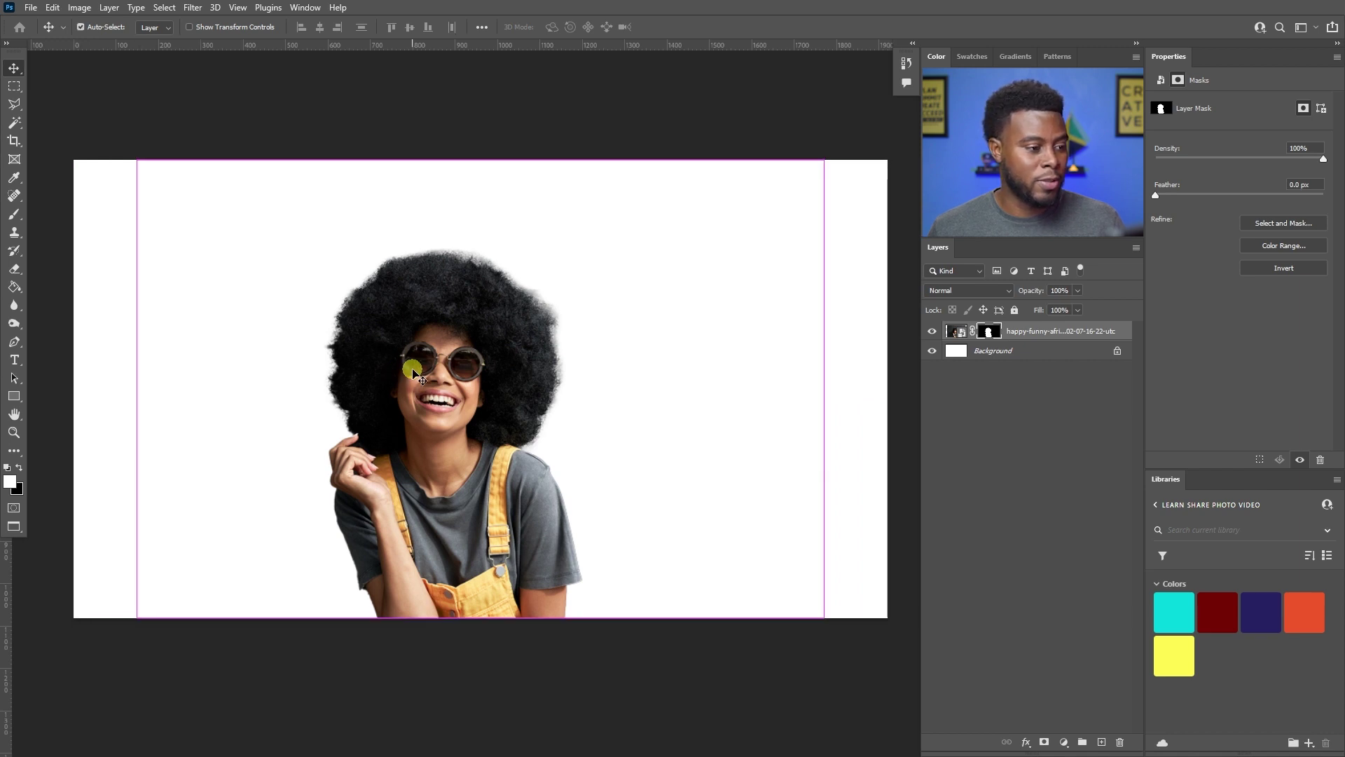
{"action": "scroll", "coordinate": [413, 375], "scroll_direction": "right", "scroll_amount": 1}
- Add a Solid Color fill layer directly above the Background layer and set its colour to pink, #f489e6
{"action": "left_click", "coordinate": [1016, 352]}
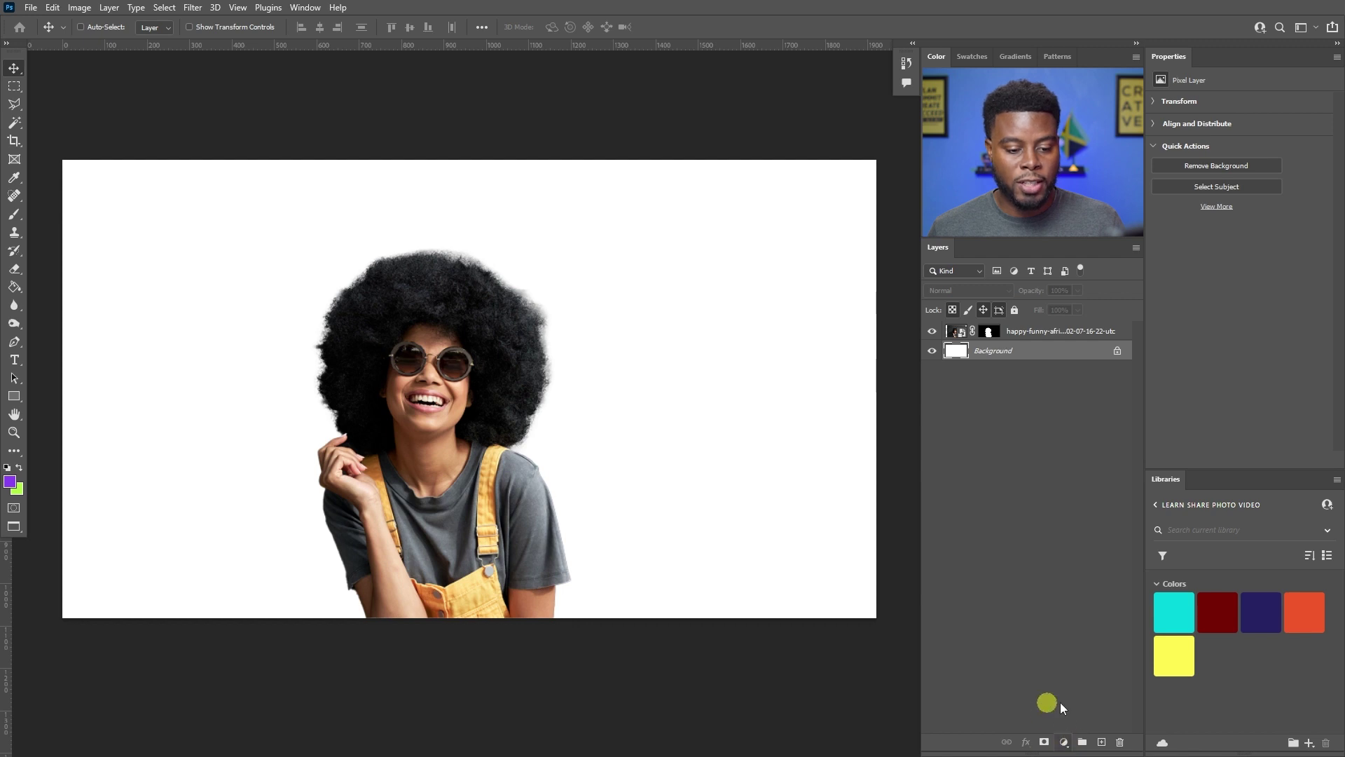
{"action": "left_click", "coordinate": [1065, 744]}
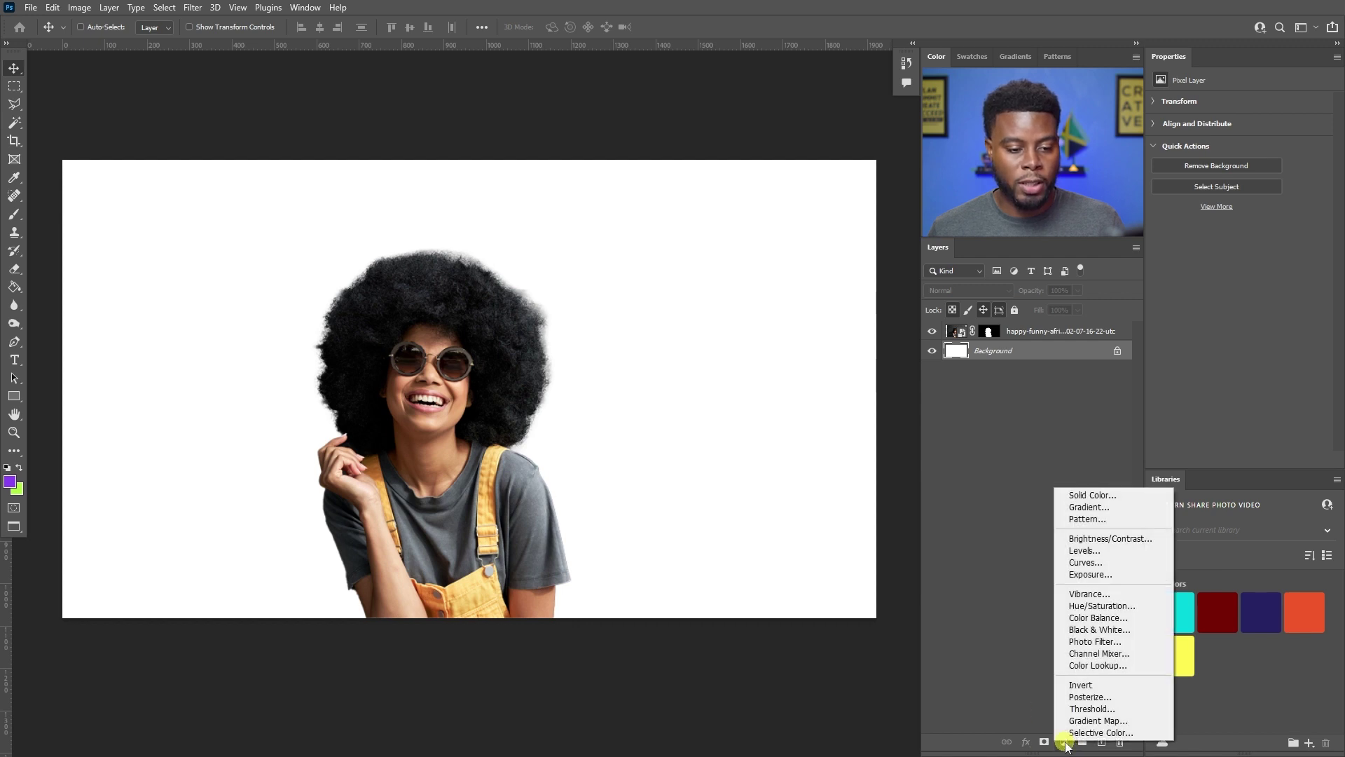
{"action": "left_click", "coordinate": [1083, 497]}
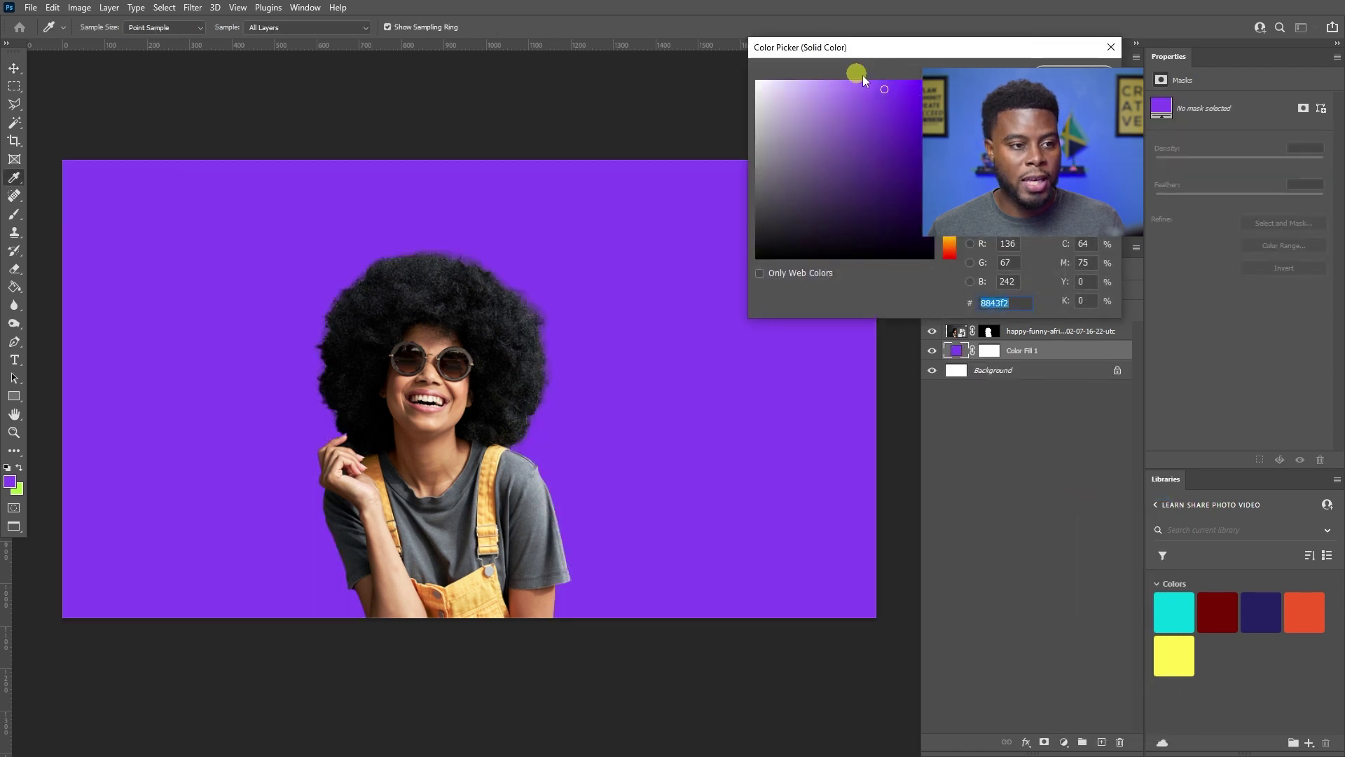
{"action": "left_click_drag", "start_coordinate": [940, 48], "coordinate": [916, 201]}
{"action": "mouse_move", "coordinate": [934, 284]}
{"action": "left_mouse_down"}
{"action": "mouse_move", "coordinate": [934, 262]}
{"action": "mouse_move", "coordinate": [802, 220]}
{"action": "mouse_move", "coordinate": [820, 234]}
{"action": "left_mouse_up"}
{"action": "left_click_drag", "start_coordinate": [928, 261], "coordinate": [938, 259]}
{"action": "left_click_drag", "start_coordinate": [817, 244], "coordinate": [810, 241]}
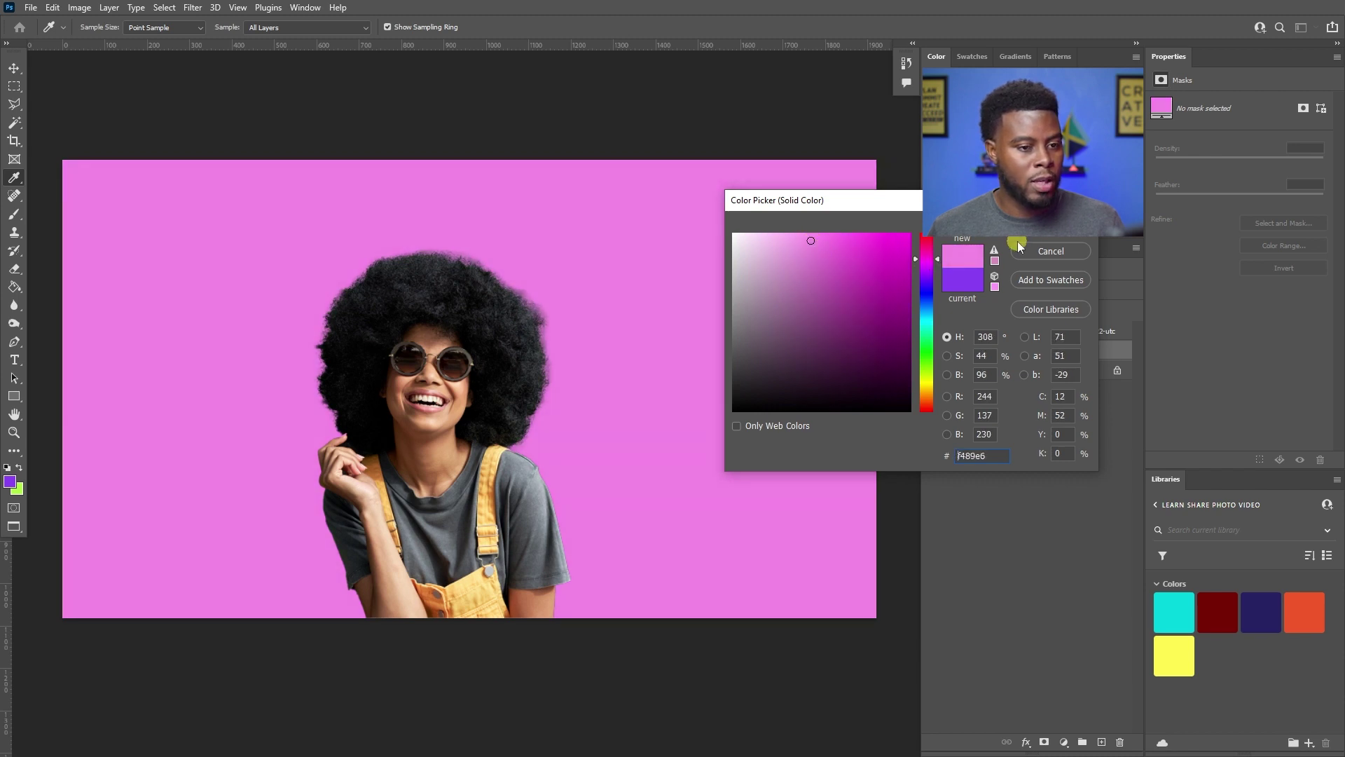
{"action": "left_click", "coordinate": [1051, 222]}
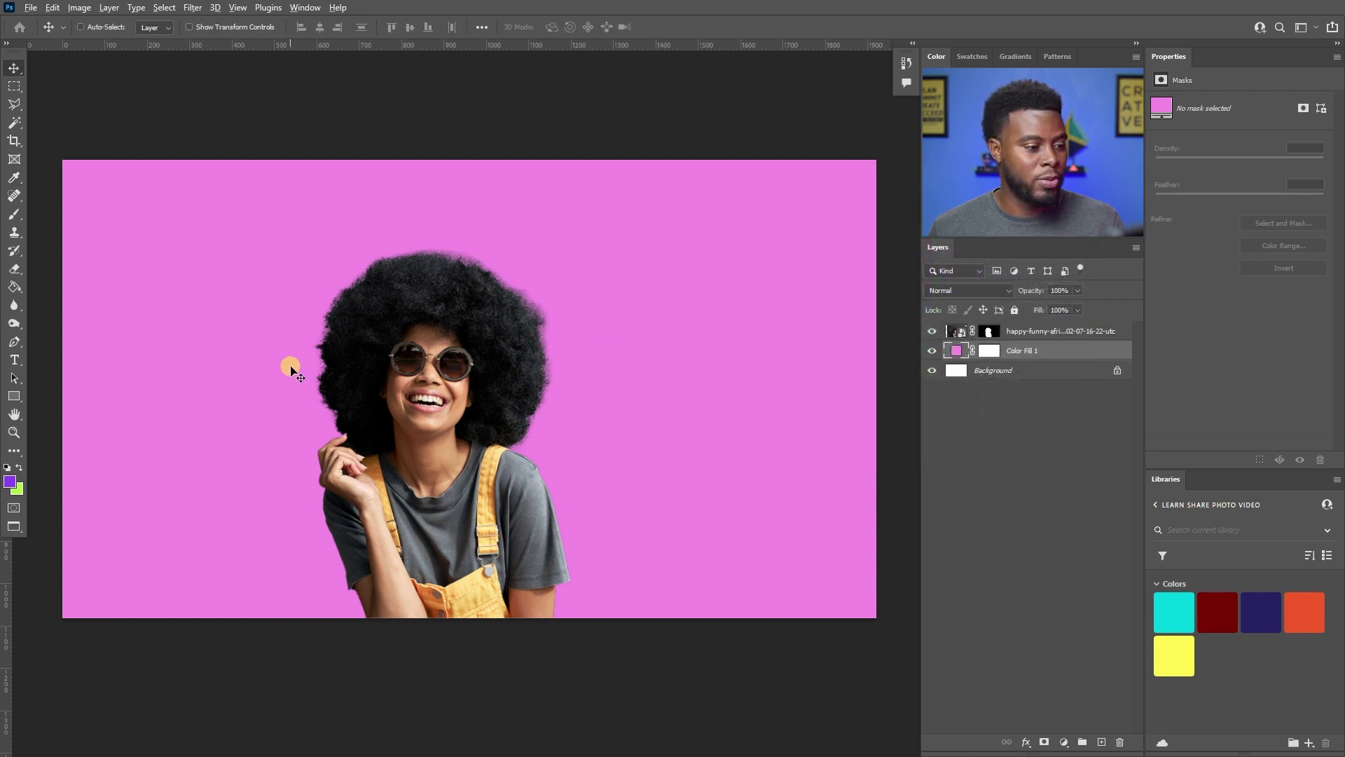
{"action": "scroll", "coordinate": [345, 379], "scroll_direction": "up", "scroll_amount": 1}
{"action": "scroll", "coordinate": [345, 379], "scroll_direction": "down", "scroll_amount": 2}
{"action": "scroll", "coordinate": [541, 385], "scroll_direction": "up", "scroll_amount": 1}
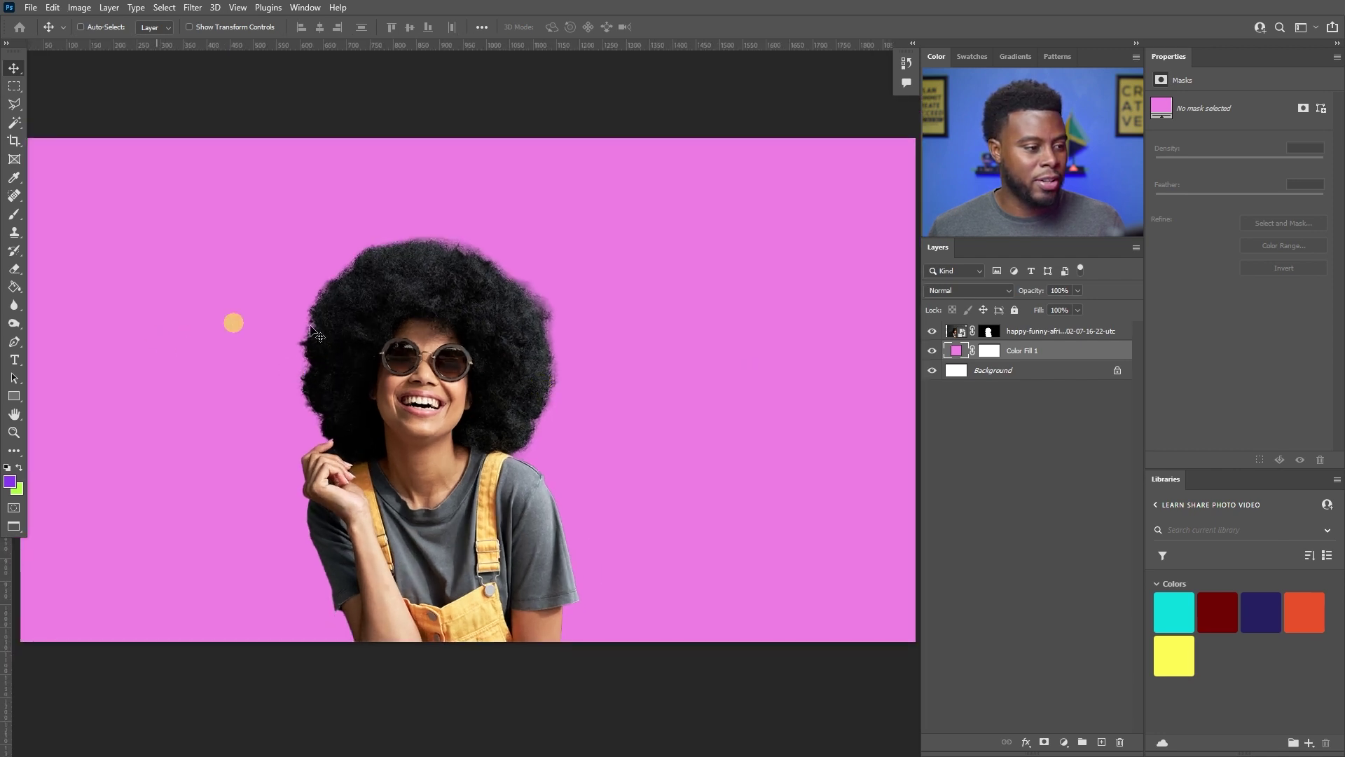
{"action": "scroll", "coordinate": [424, 343], "scroll_direction": "down", "scroll_amount": 1}
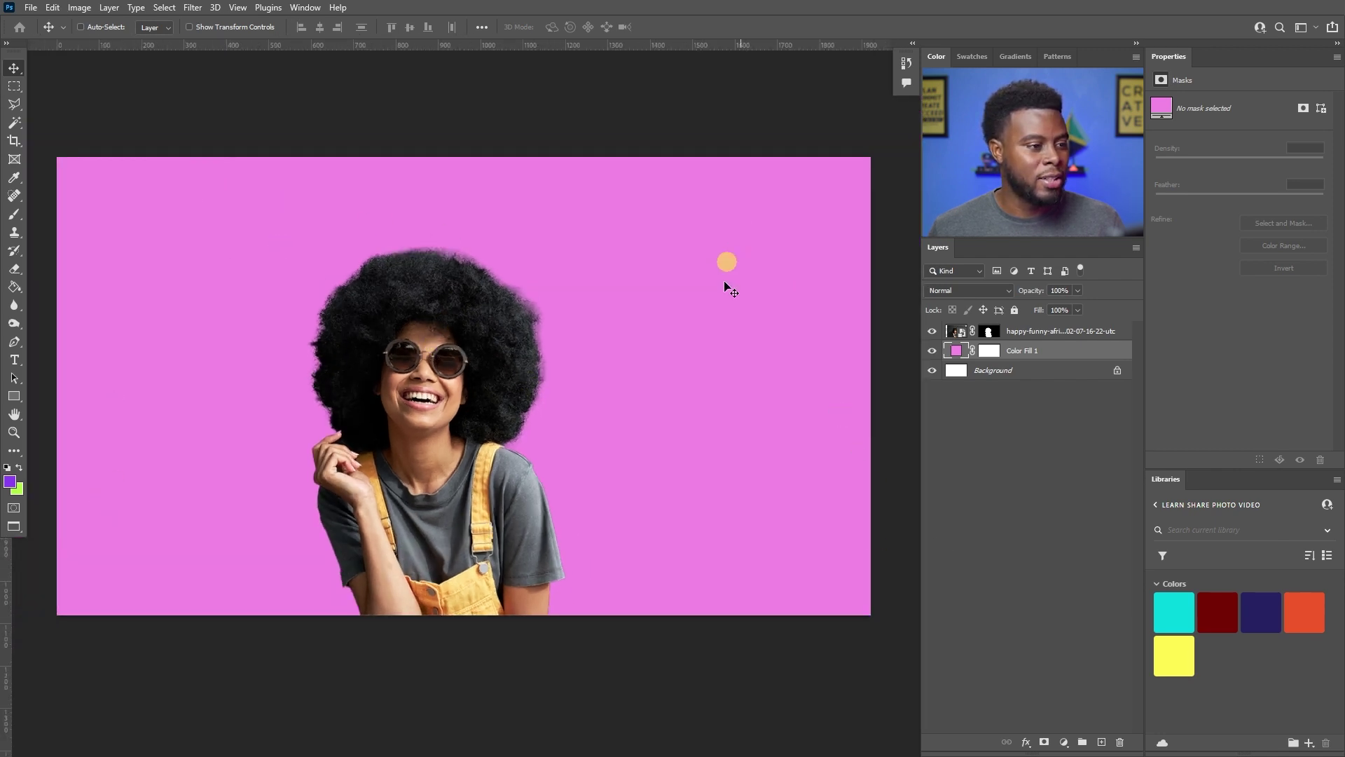
- Add a guide layout with 2 columns, 2 rows and 50 px margins on all sides of the canvas
{"action": "left_click", "coordinate": [240, 8]}
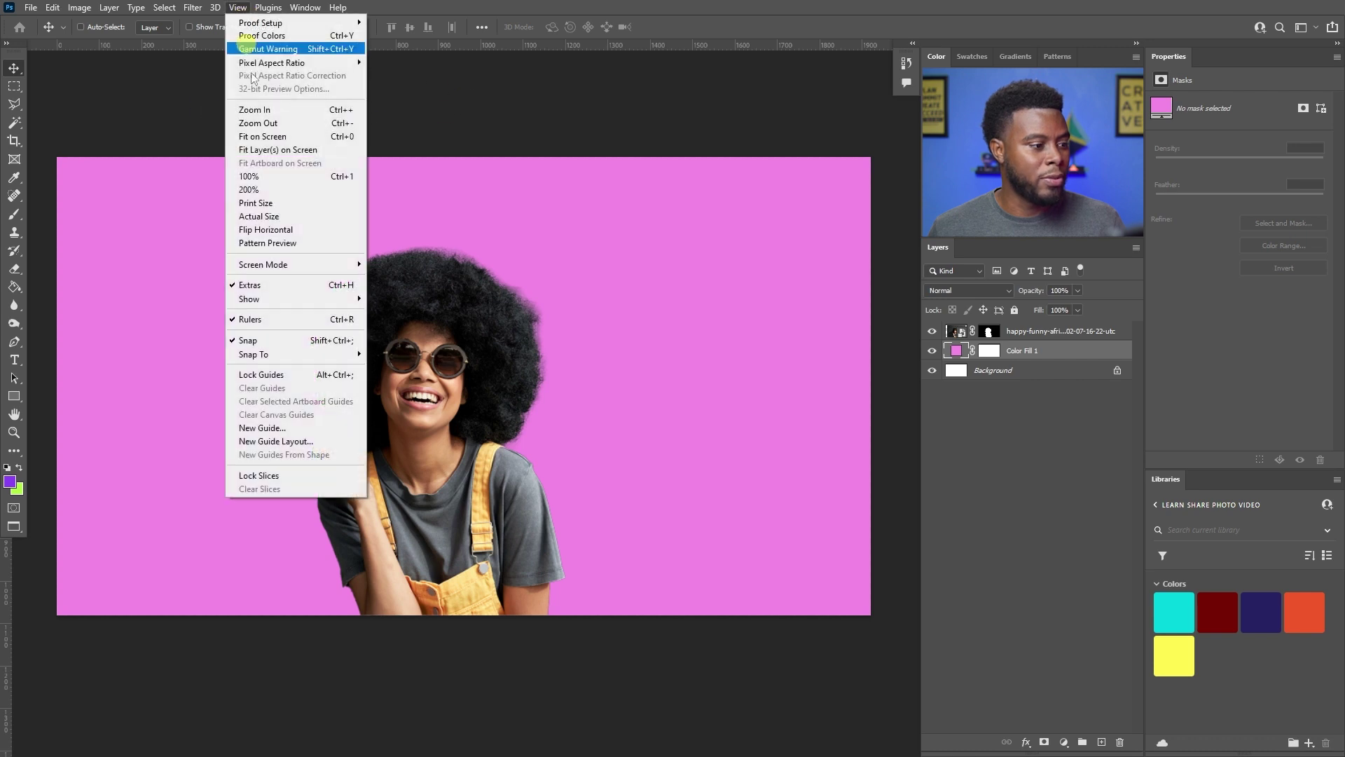
{"action": "left_click", "coordinate": [283, 442]}
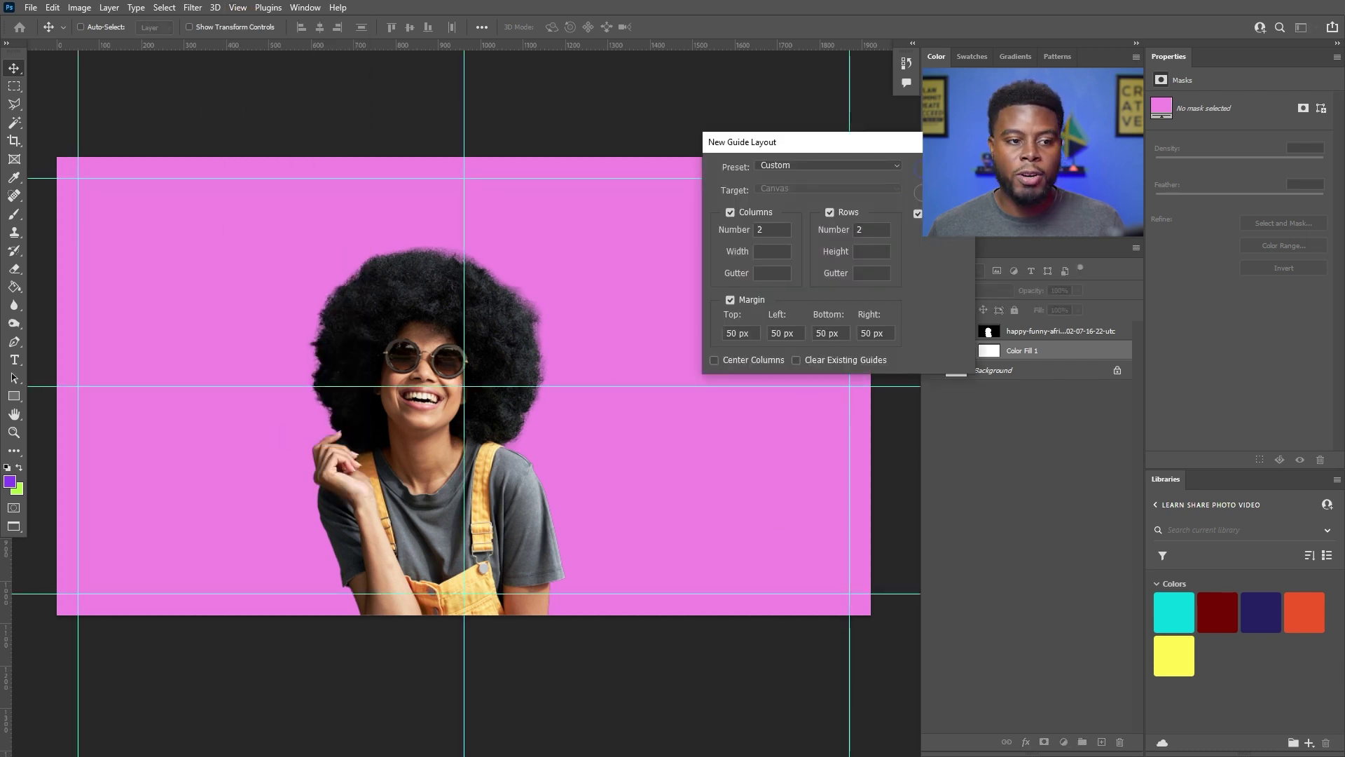
{"action": "left_click", "coordinate": [939, 169]}
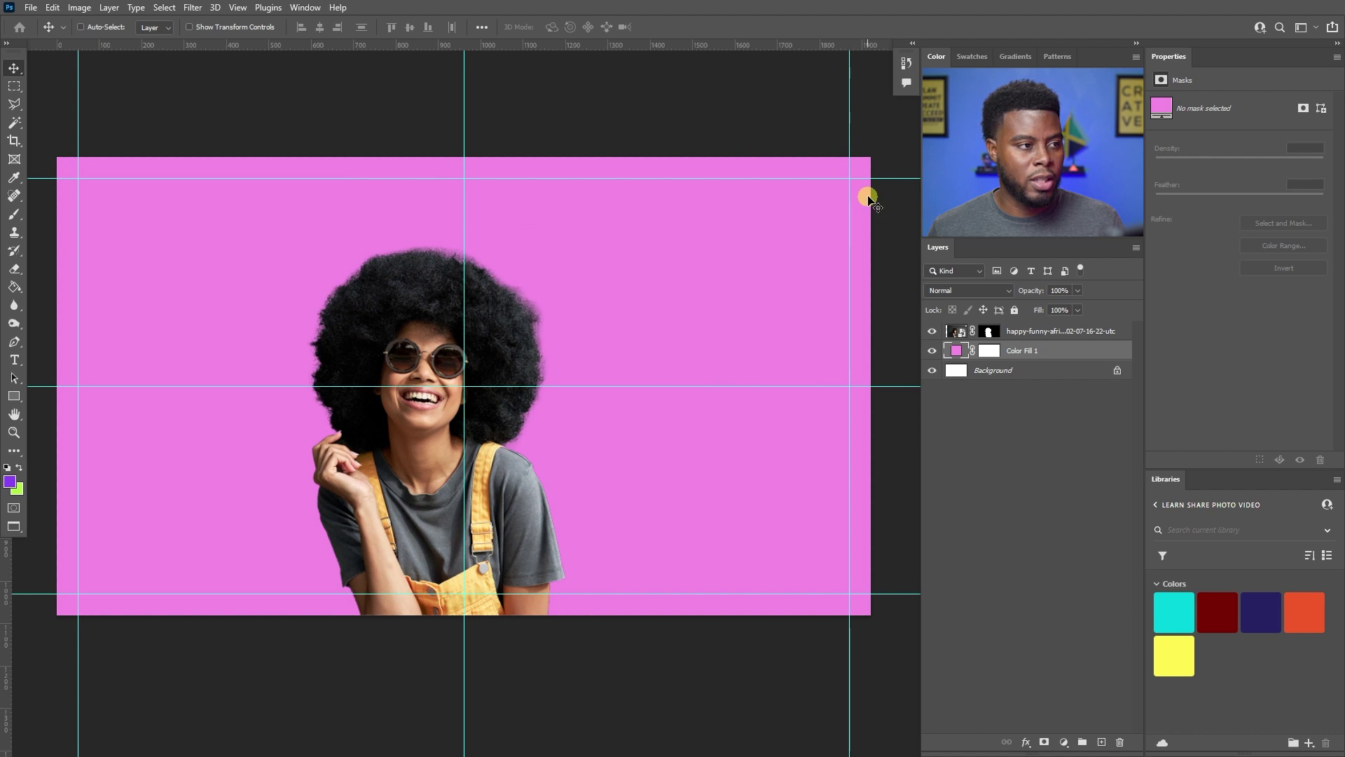
{"action": "left_click", "coordinate": [239, 10]}
{"action": "left_click", "coordinate": [325, 442]}
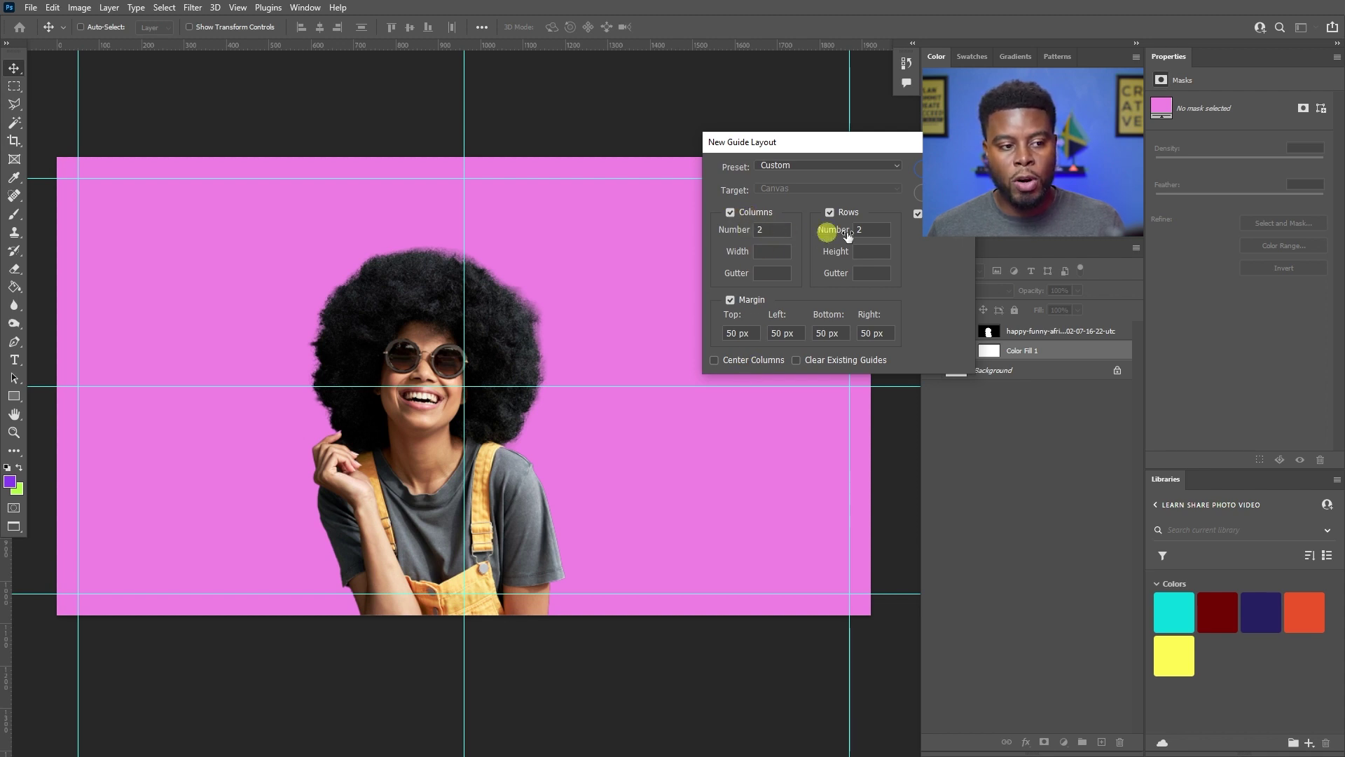
{"action": "left_click_drag", "start_coordinate": [804, 141], "coordinate": [1027, 158]}
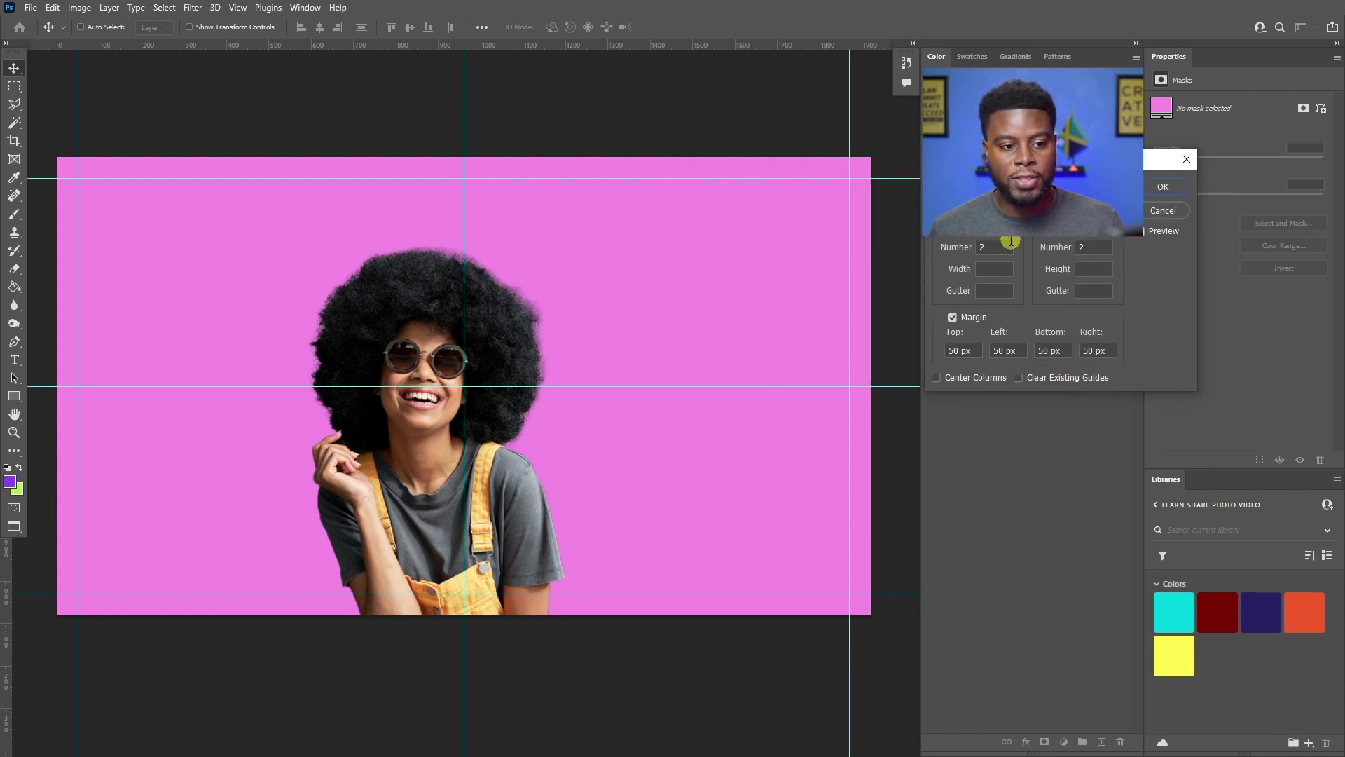
{"action": "type", "text": "3"}
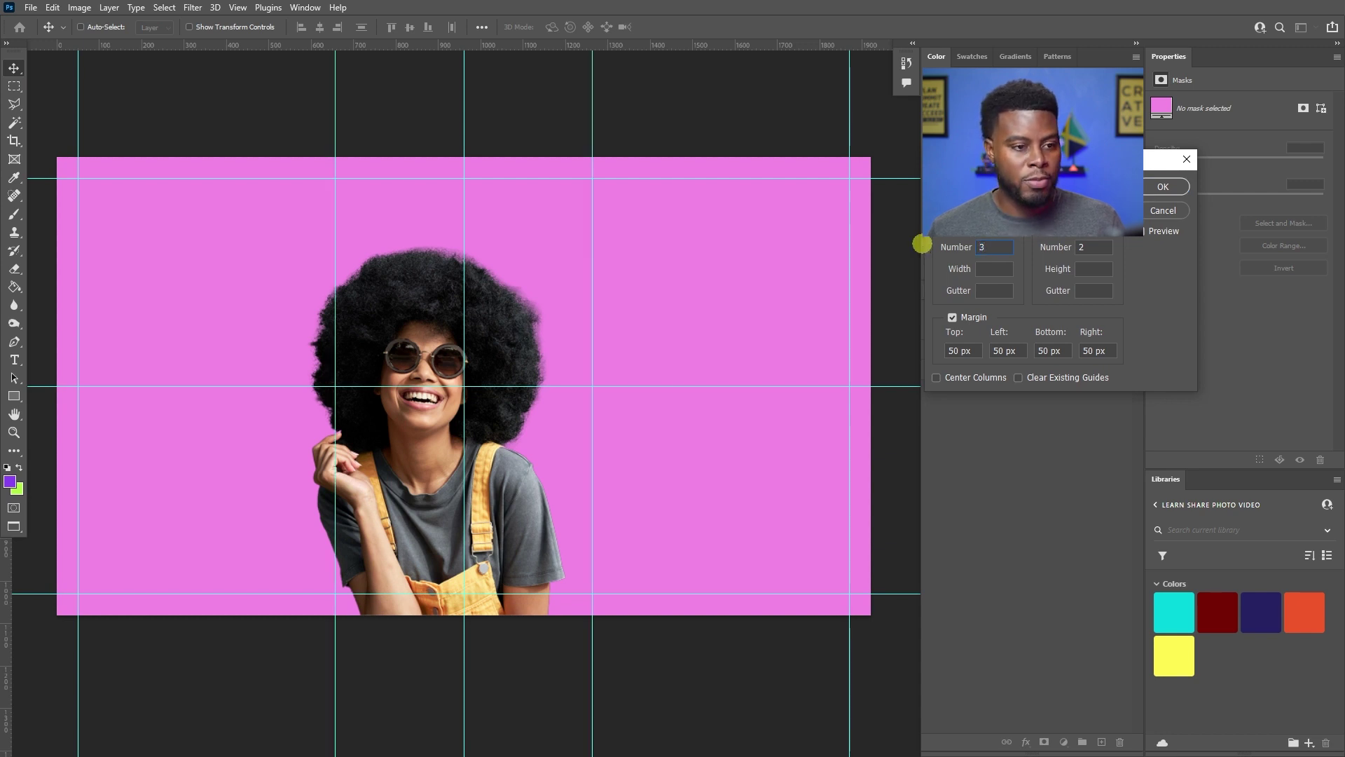
{"action": "double_click", "coordinate": [1095, 247]}
{"action": "type", "text": "3"}
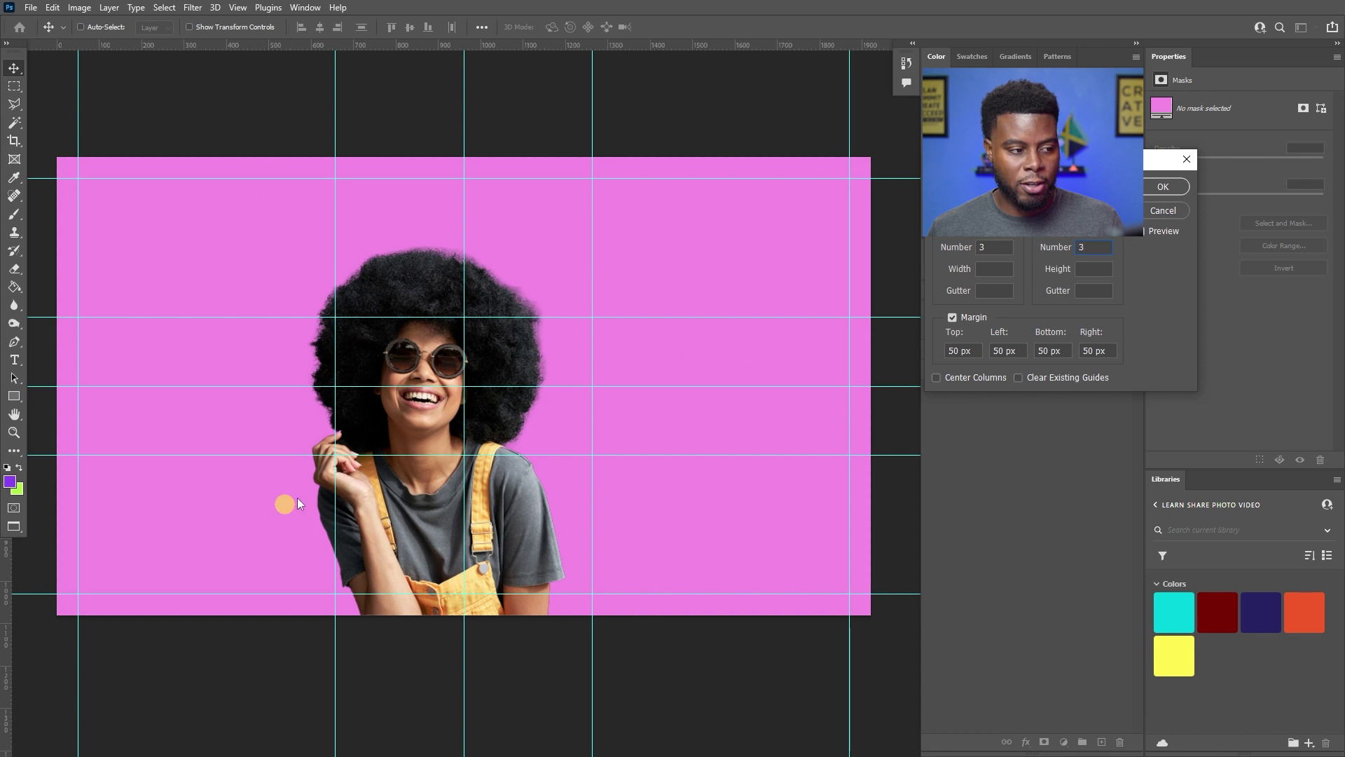
{"action": "left_click", "coordinate": [1168, 214]}
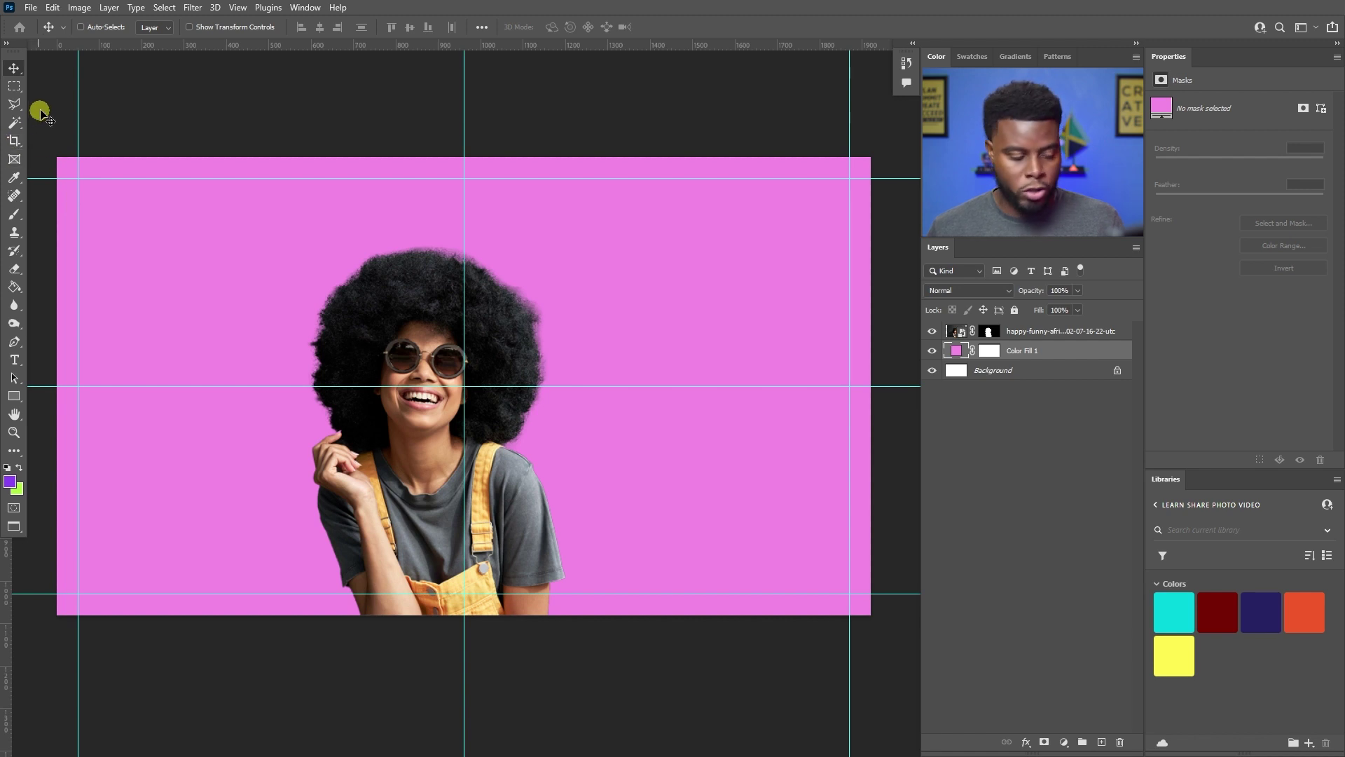
{"action": "mouse_move", "coordinate": [316, 44]}
{"action": "left_mouse_down"}
{"action": "mouse_move", "coordinate": [316, 219]}
{"action": "mouse_move", "coordinate": [336, 46]}
{"action": "left_mouse_up"}
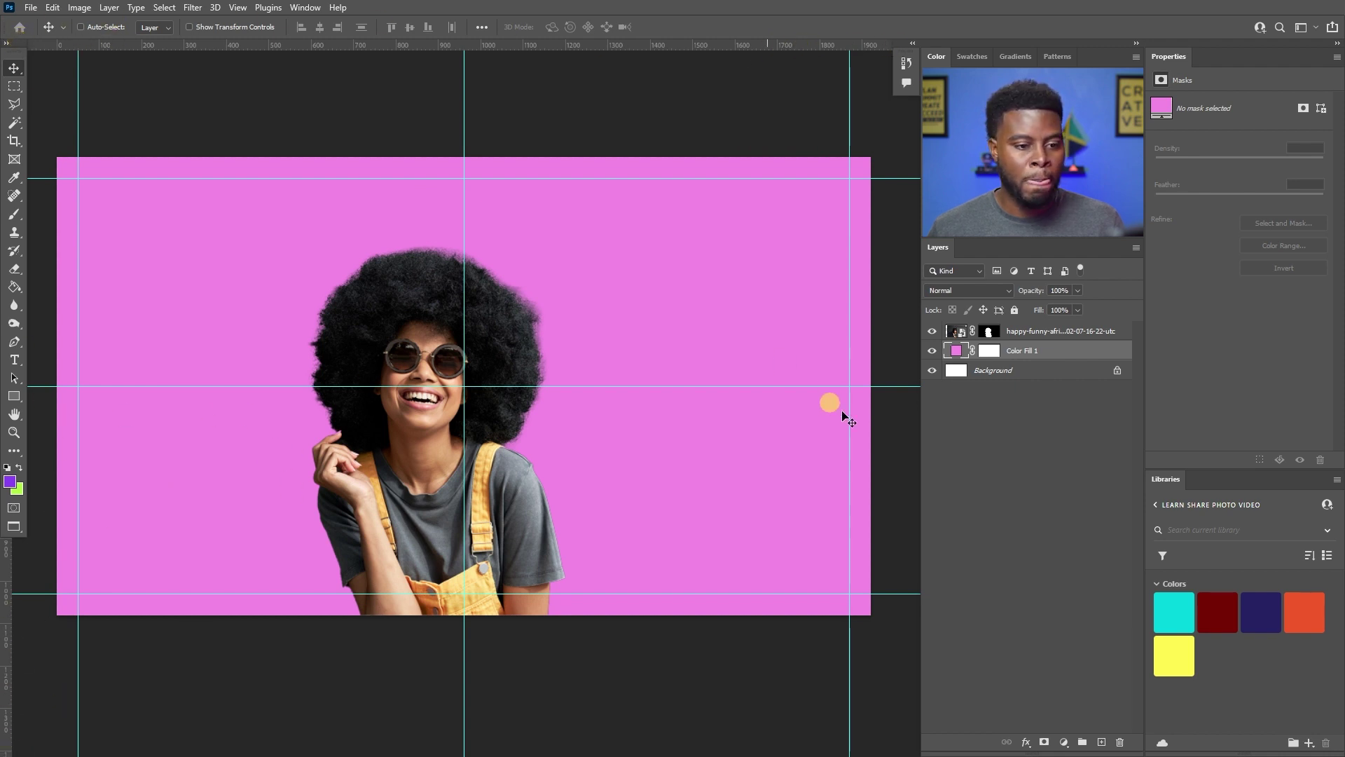
- Scale the woman's layer up proportionally to about 1843 by 1229 px, extending it beyond the canvas
{"action": "left_click", "coordinate": [1054, 332]}
{"action": "key", "text": "ctrl+t"}
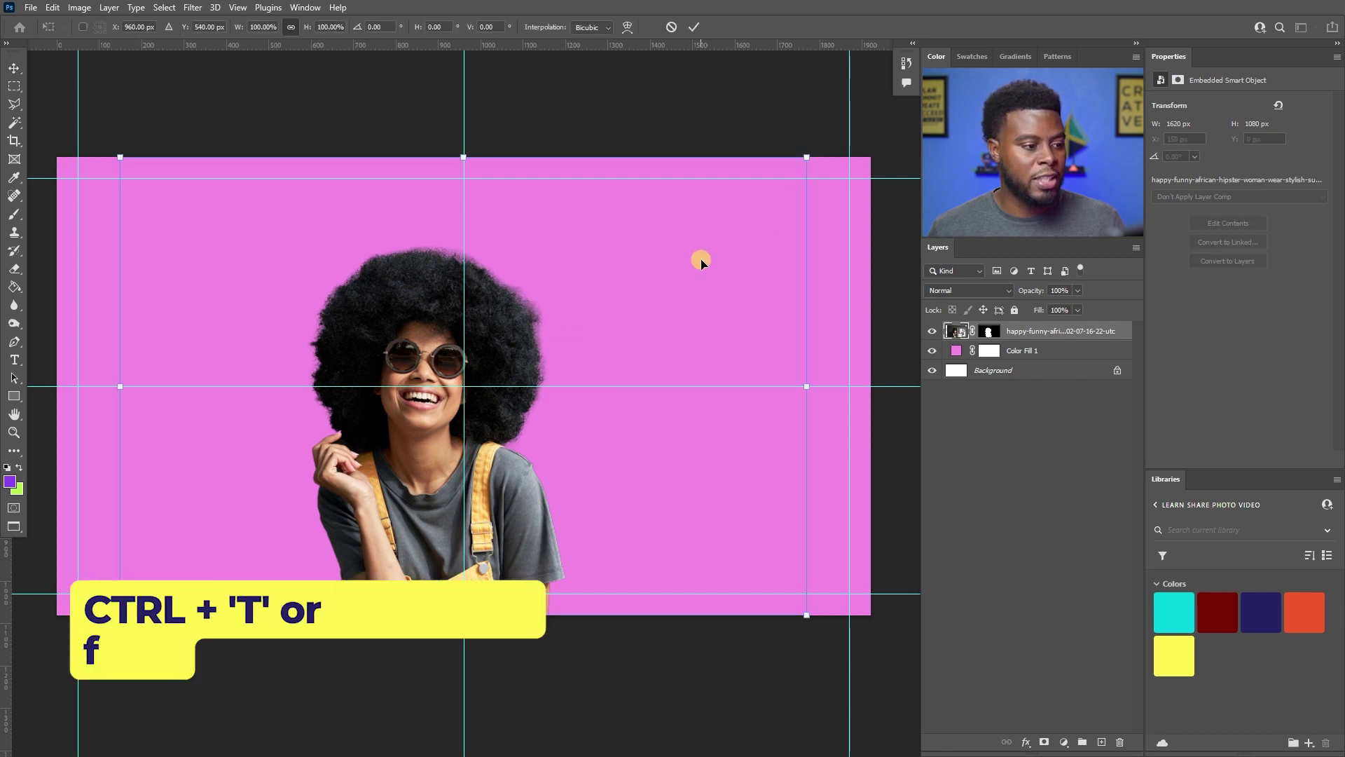
{"action": "left_click_drag", "start_coordinate": [809, 157], "coordinate": [903, 98]}
{"action": "key", "text": "Return"}
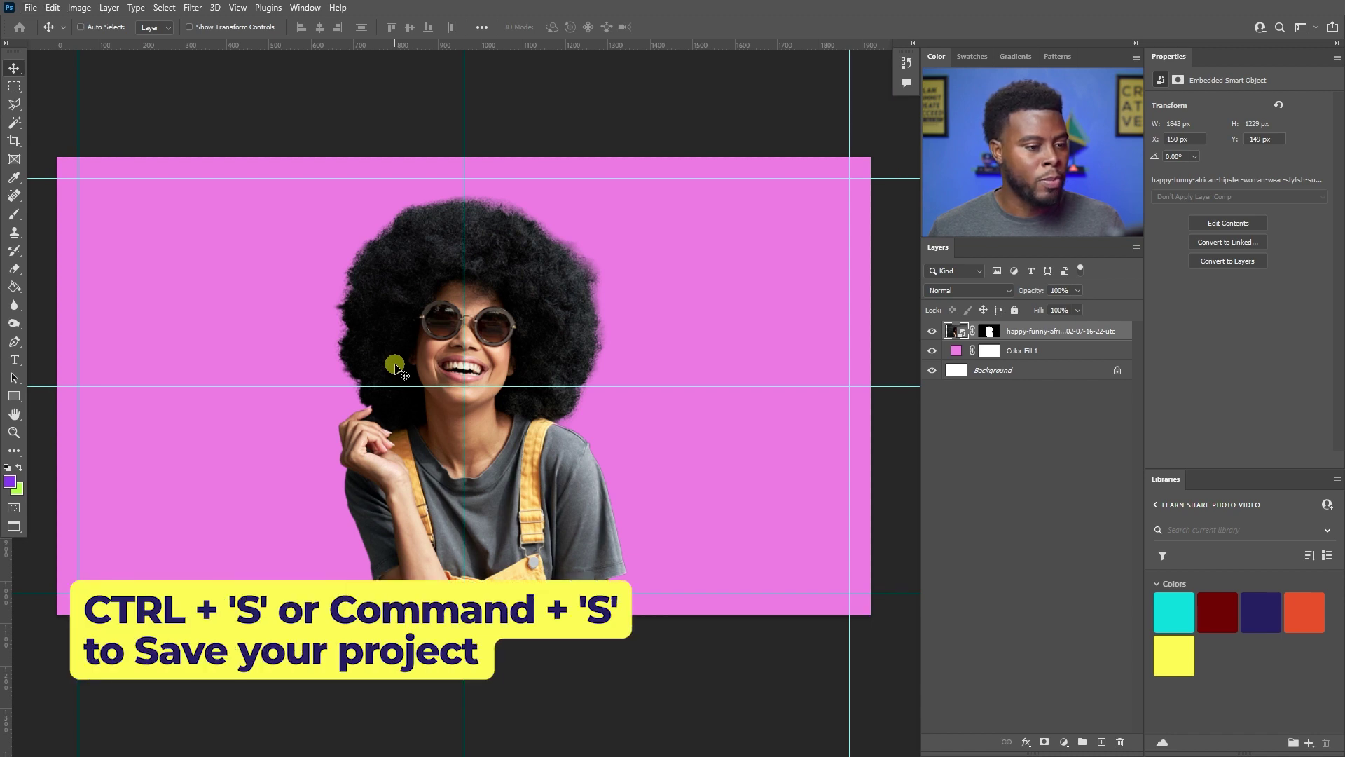
- Apply a Camera Raw filter to the woman's layer with Saturation -100, Contrast +46, Shadows +36 and Blacks -5
{"action": "scroll", "coordinate": [396, 368], "scroll_direction": "up", "scroll_amount": 1}
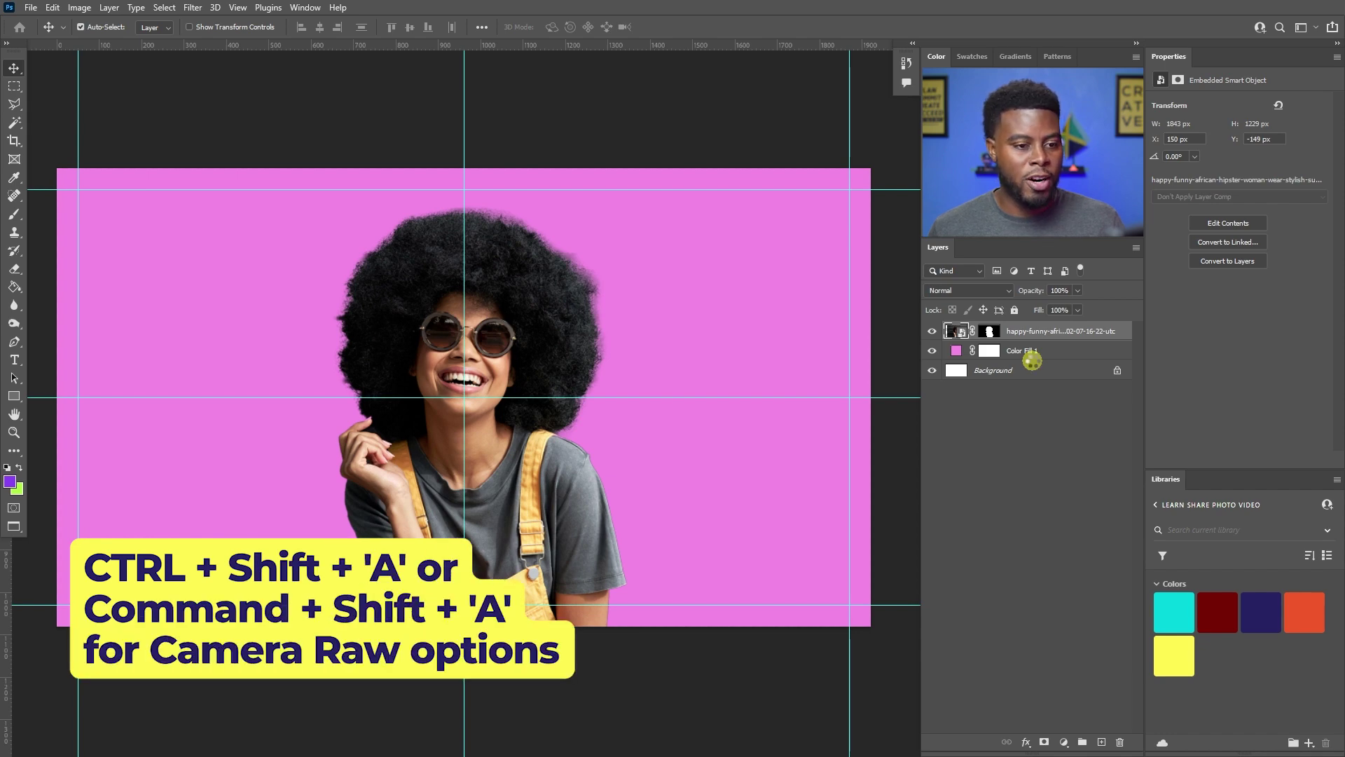
{"action": "key", "text": "ctrl+shift+a"}
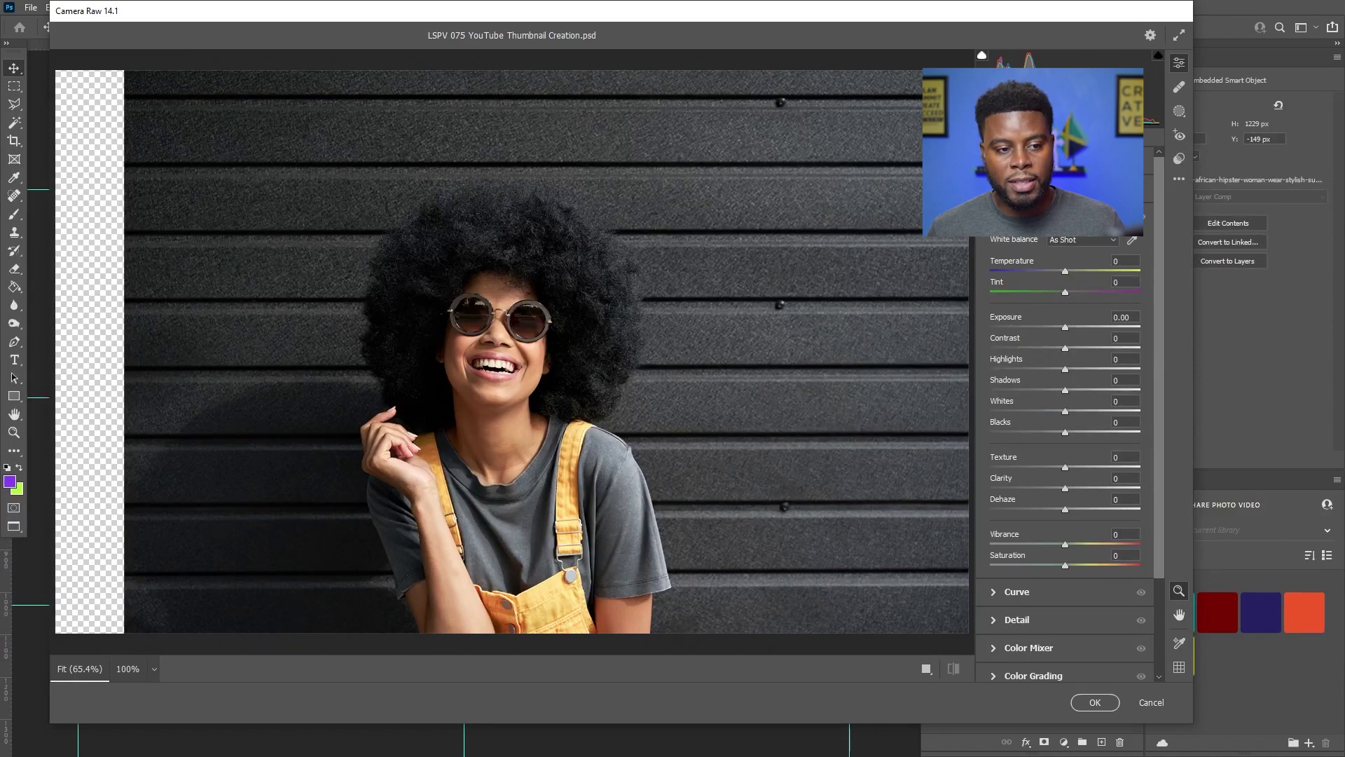
{"action": "left_click_drag", "start_coordinate": [1064, 566], "coordinate": [954, 487]}
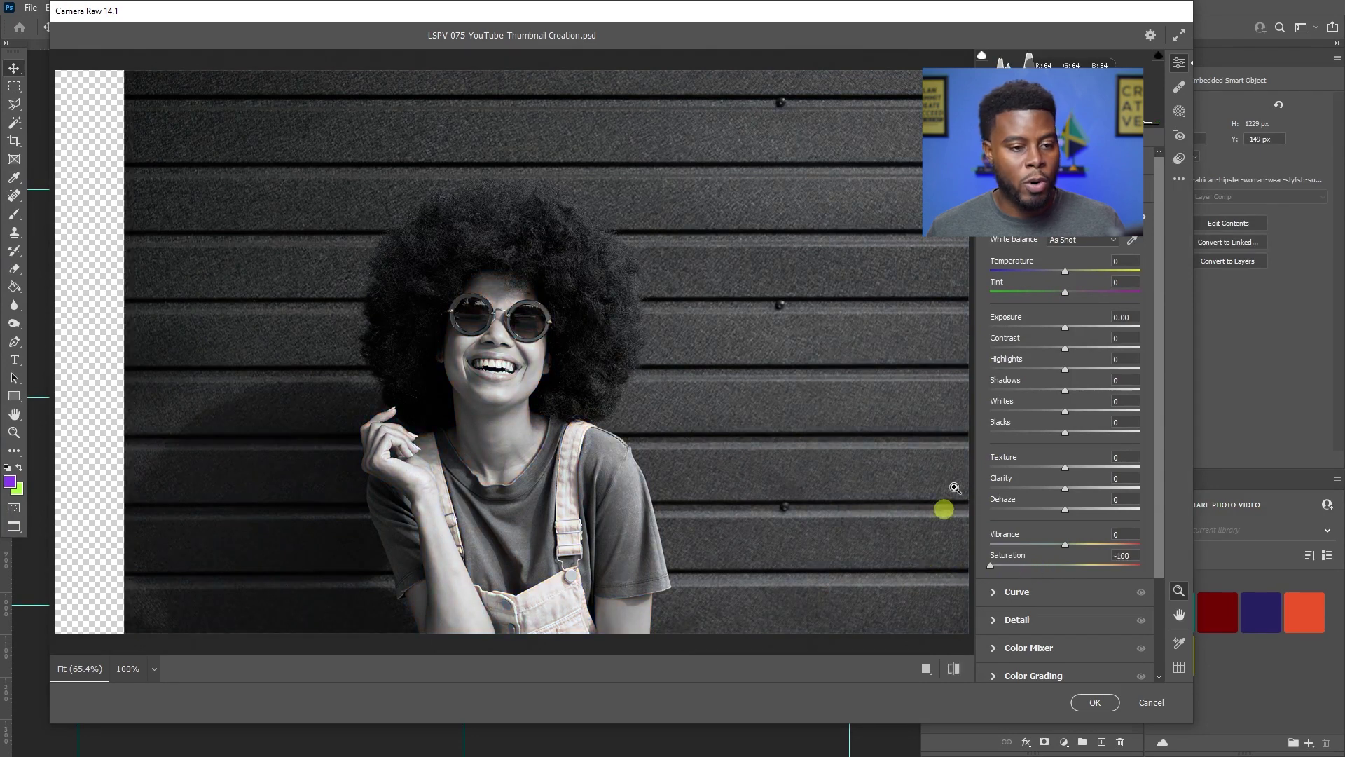
{"action": "left_click_drag", "start_coordinate": [1064, 348], "coordinate": [1090, 354]}
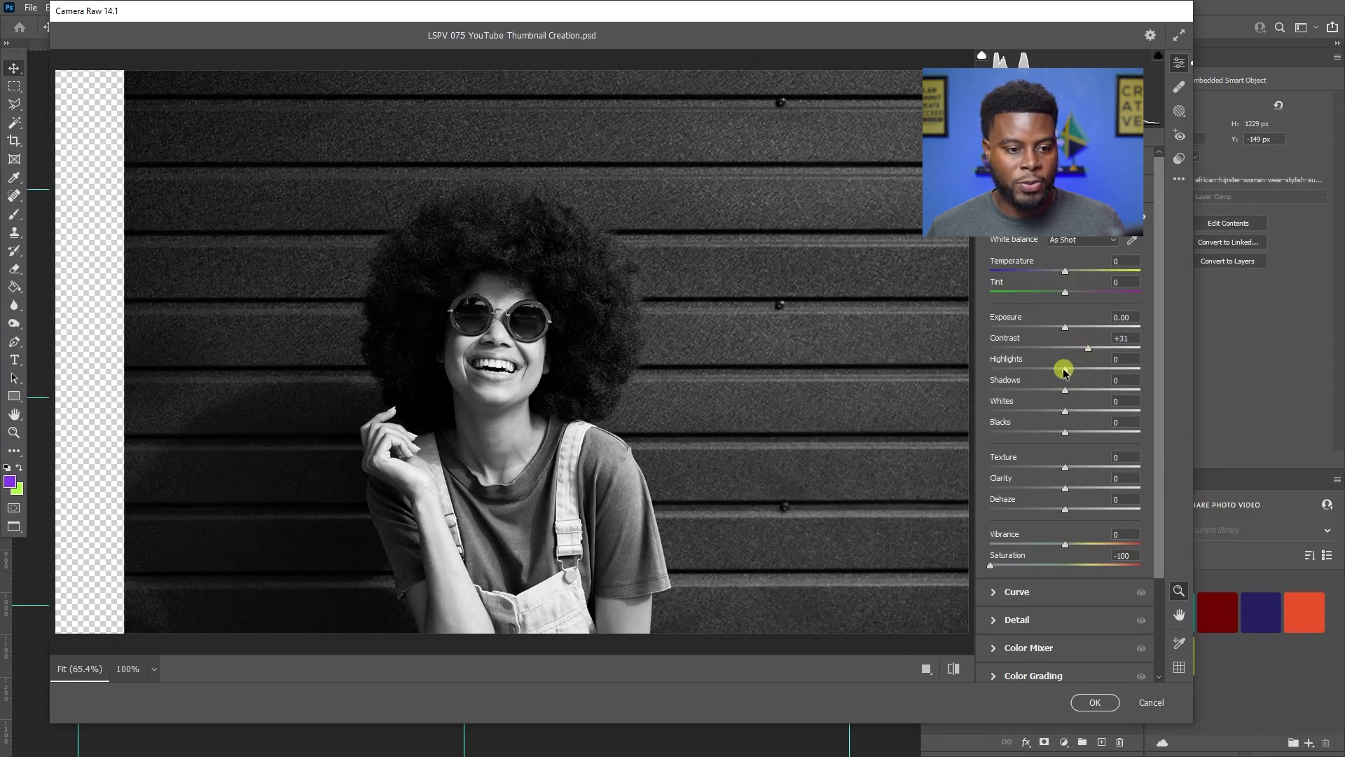
{"action": "left_click_drag", "start_coordinate": [1090, 348], "coordinate": [1097, 348]}
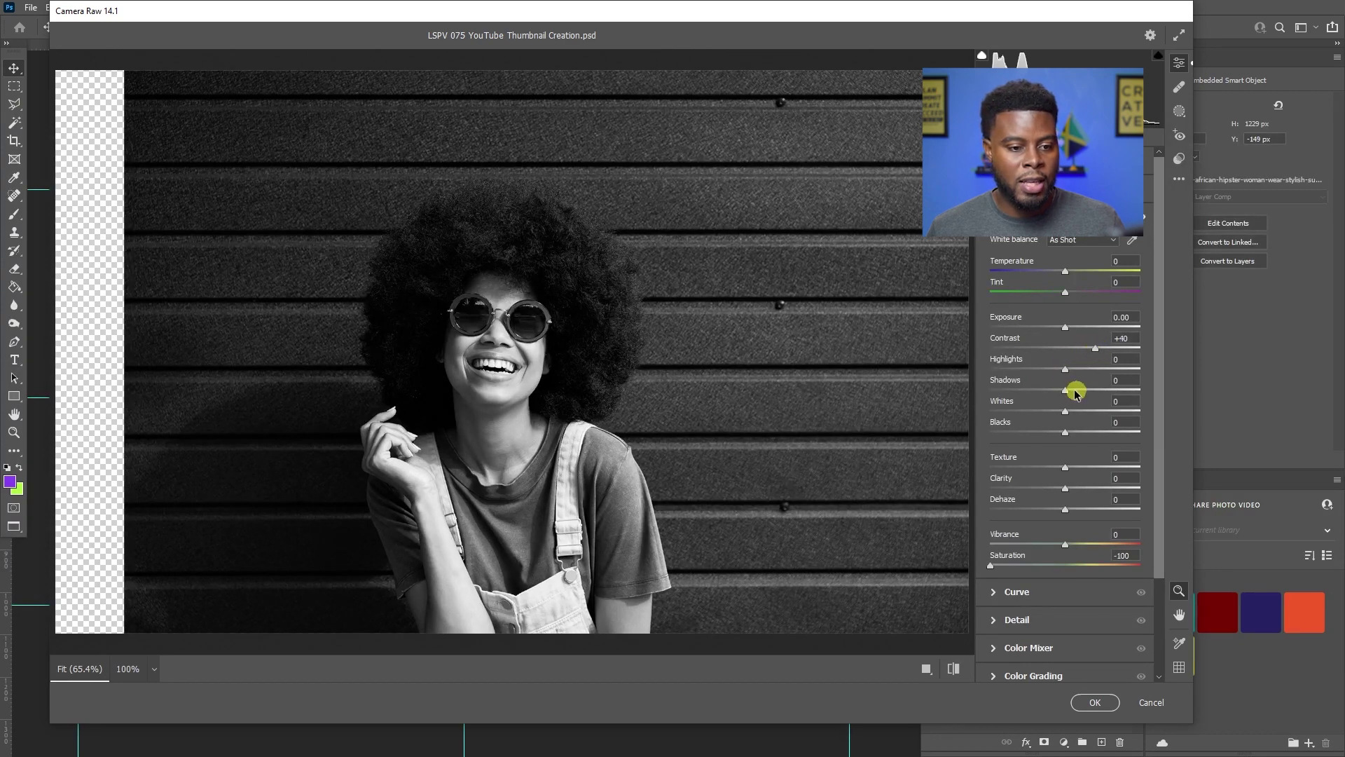
{"action": "left_click_drag", "start_coordinate": [1066, 391], "coordinate": [1099, 352]}
{"action": "left_click_drag", "start_coordinate": [1065, 432], "coordinate": [1056, 431]}
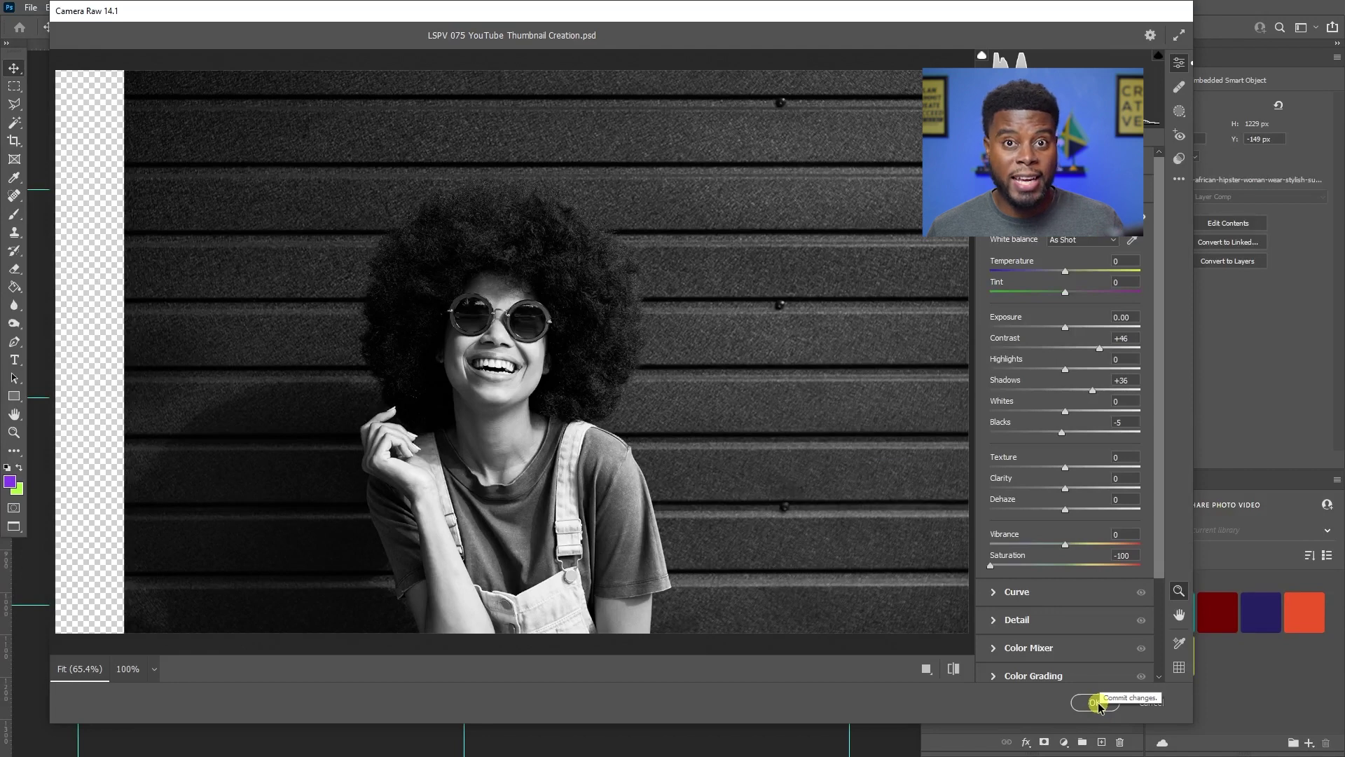
{"action": "left_click", "coordinate": [1095, 702]}
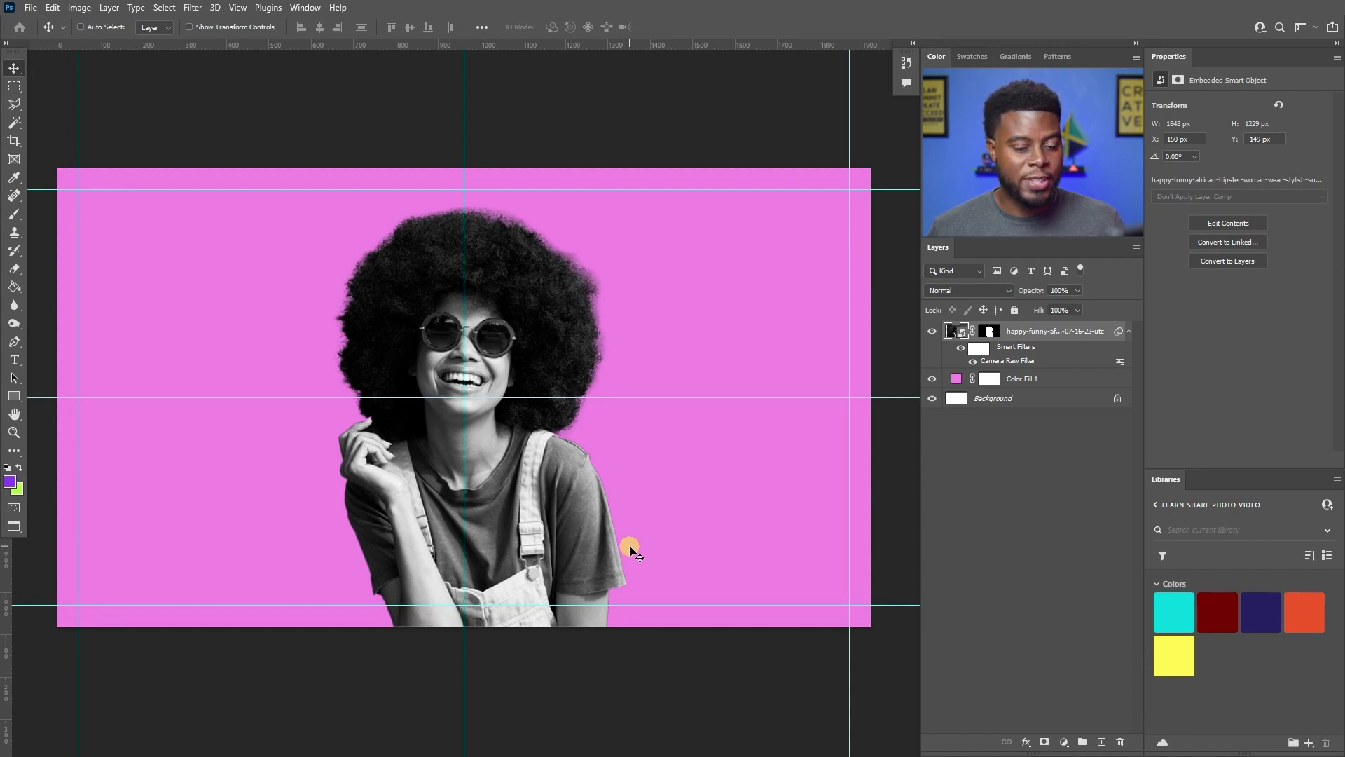
- Add a centred two-line text layer reading GRAPHIC DESIGNER over the woman, in purple Montserrat Light at 53 pt
{"action": "key", "text": "t"}
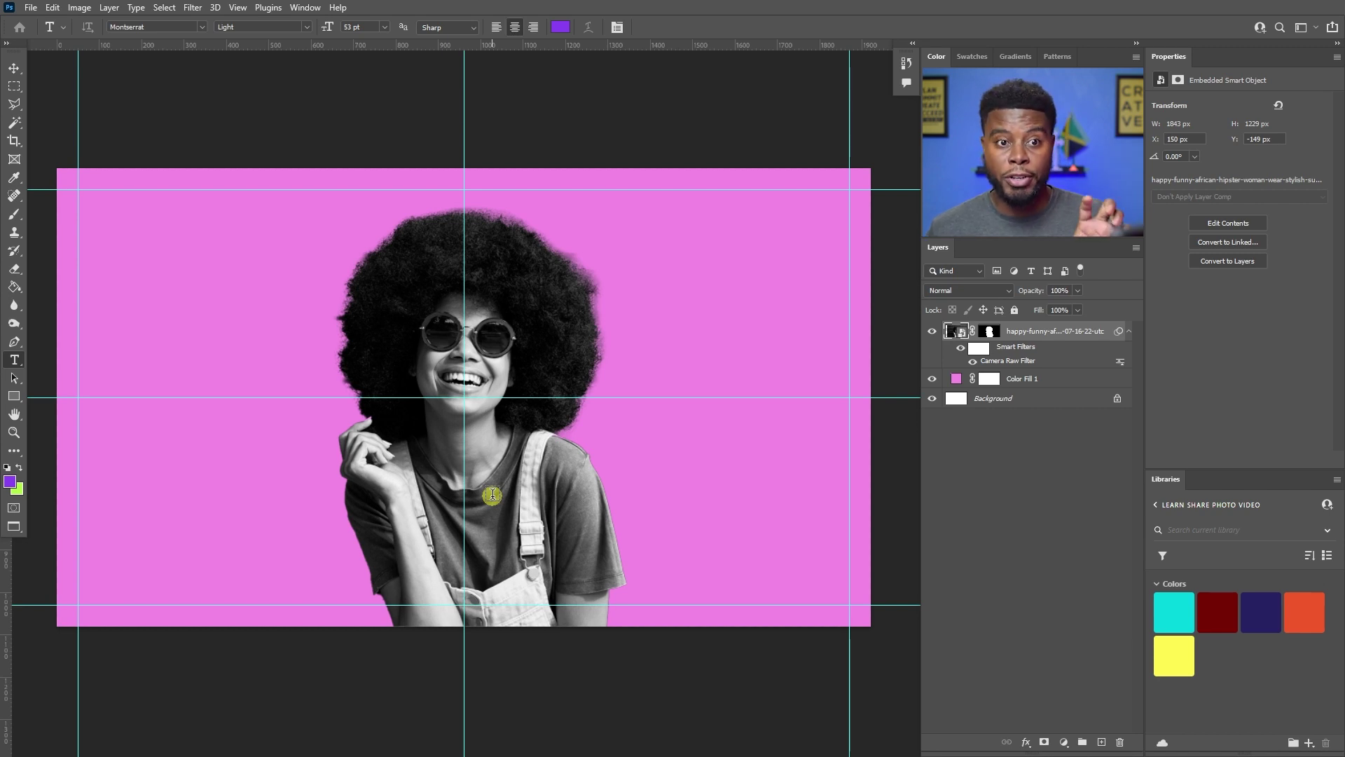
{"action": "left_click", "coordinate": [529, 448]}
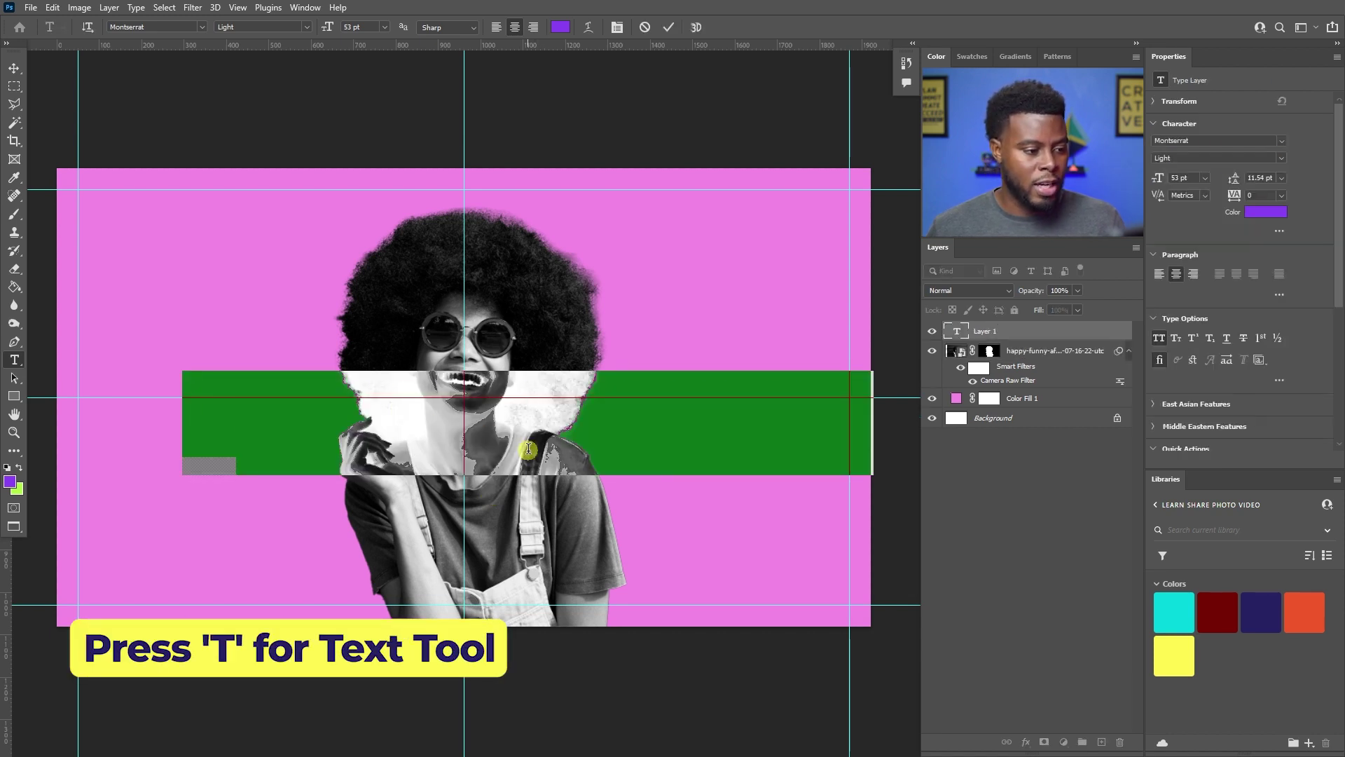
{"action": "type", "text": "GRAPHIC"}
{"action": "key", "text": "Return"}
{"action": "type", "text": "DESIG"}
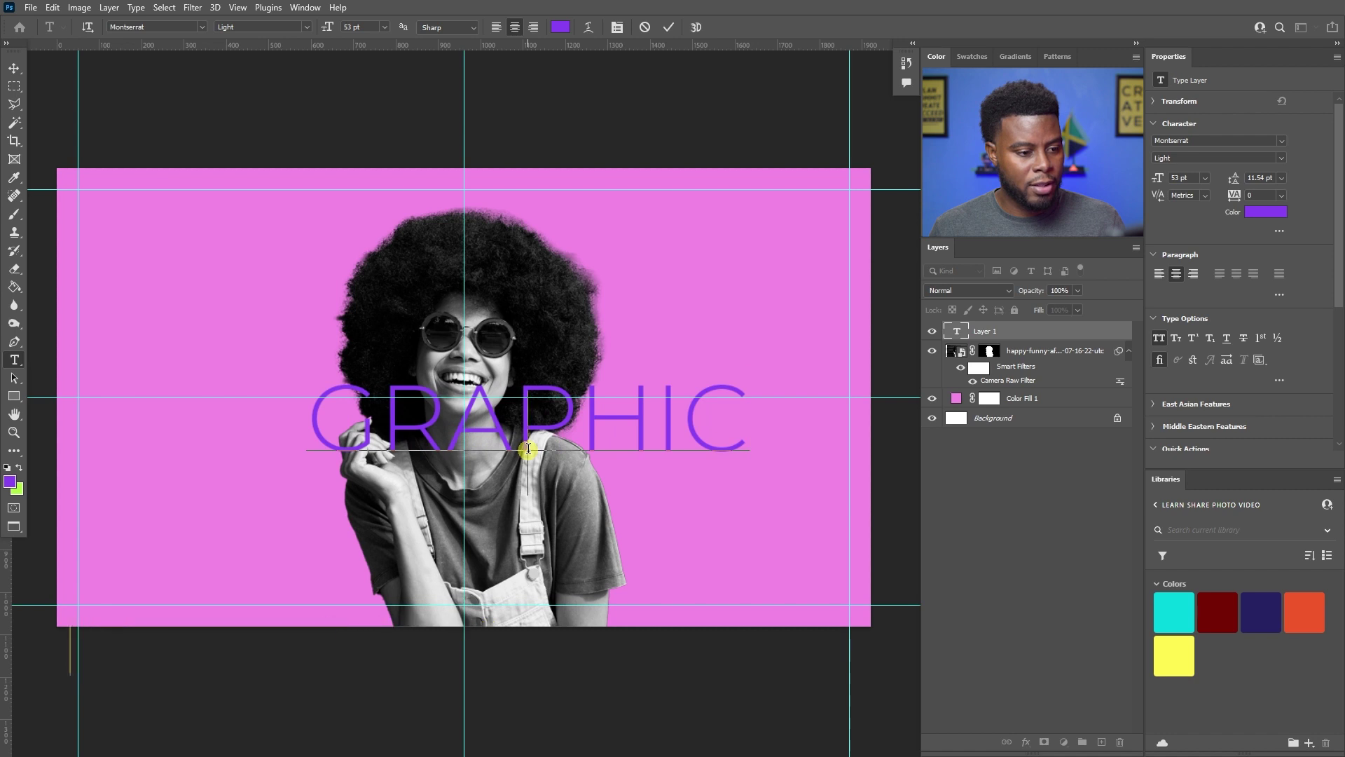
{"action": "type", "text": "NER"}
- Select all of the title text and locate its character properties
{"action": "key", "text": "ctrl+a"}
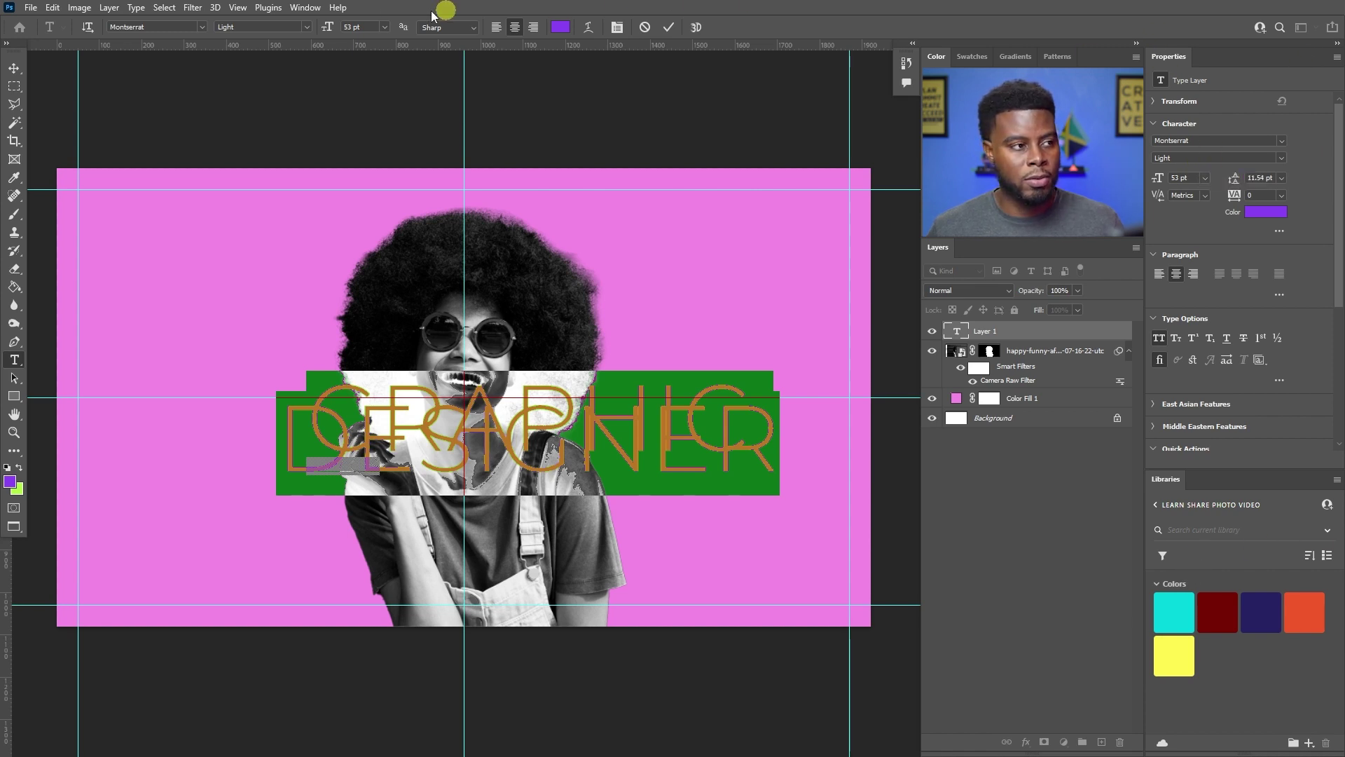
{"action": "left_click", "coordinate": [305, 7]}
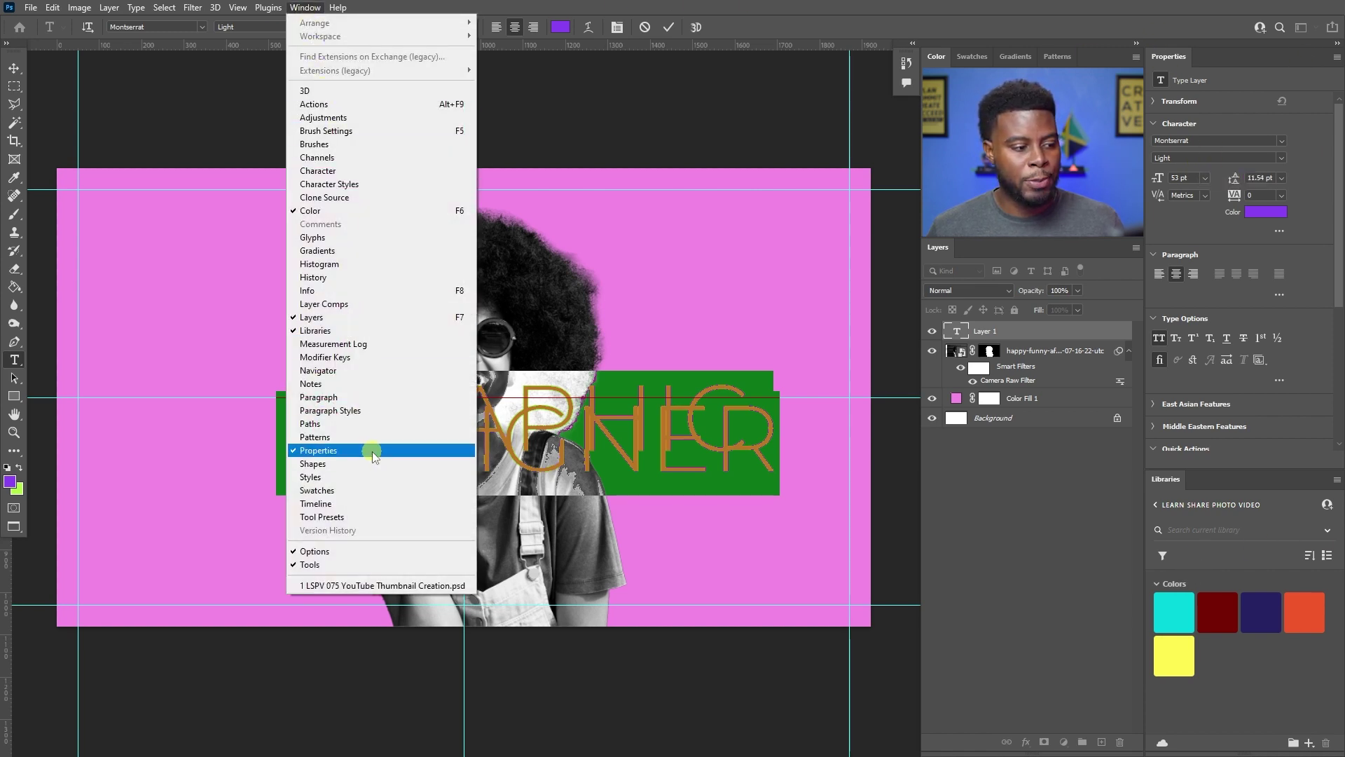
{"action": "left_click", "coordinate": [1184, 64]}
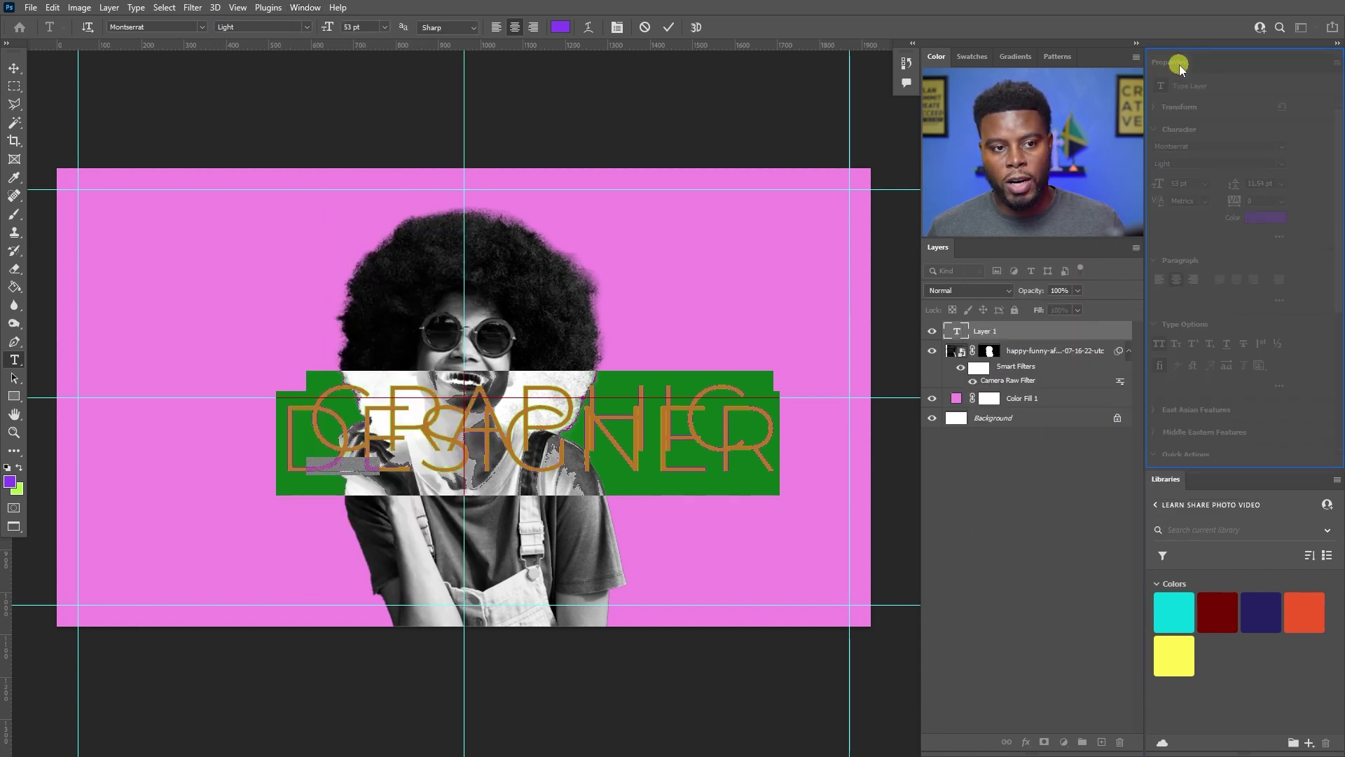
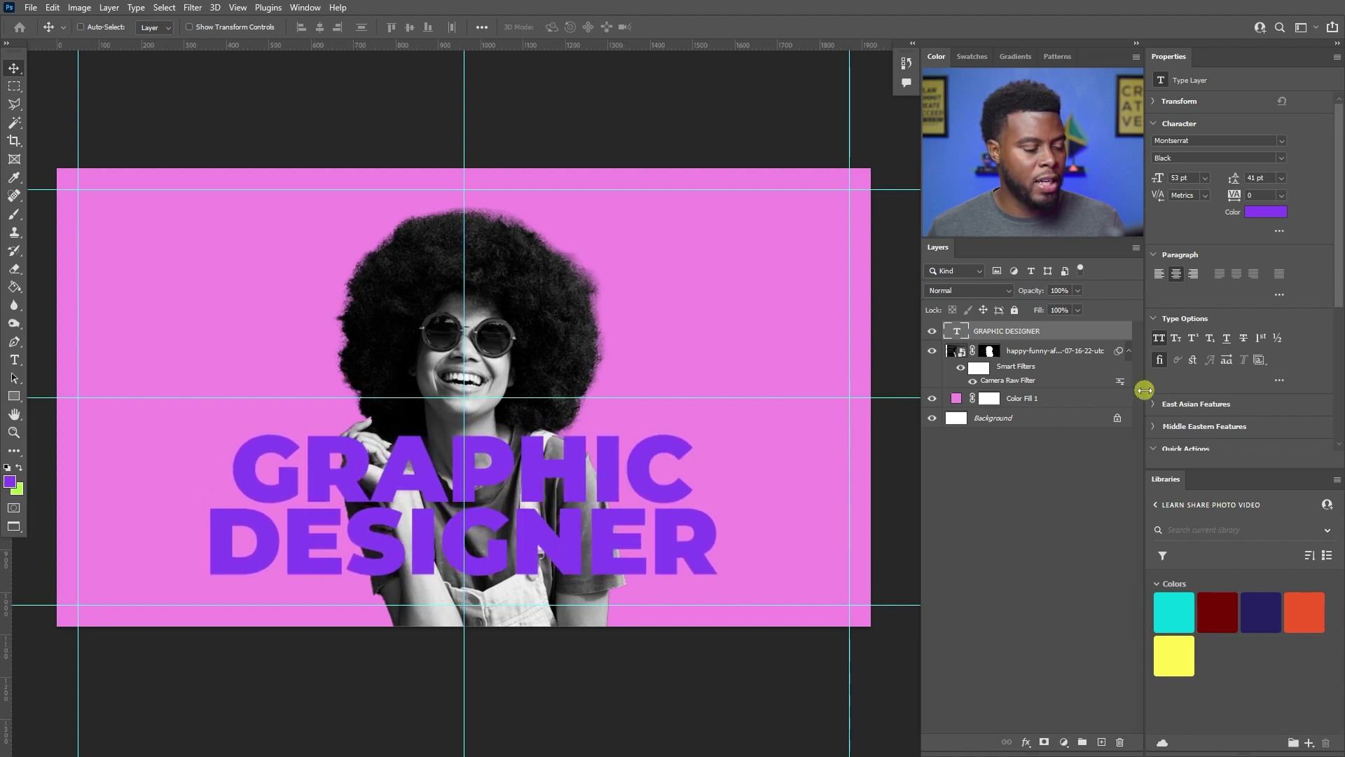
- Scale the woman's layer to about 115% and position it at X 0 px, Y -336 px, cropping the hair at the canvas's upper edge
{"action": "left_click", "coordinate": [1046, 361]}
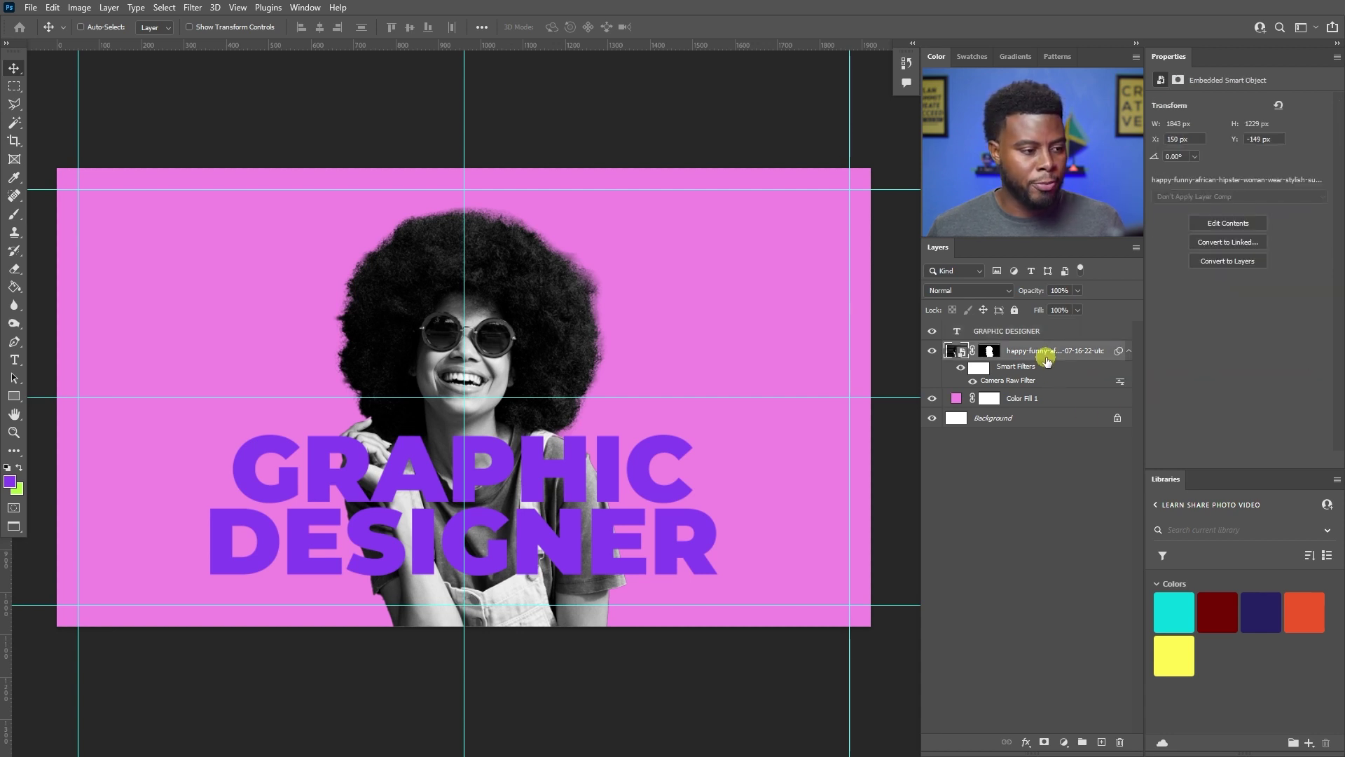
{"action": "key", "text": "ctrl+t"}
{"action": "left_click", "coordinate": [694, 295]}
{"action": "scroll", "coordinate": [425, 267], "scroll_direction": "down", "scroll_amount": 1}
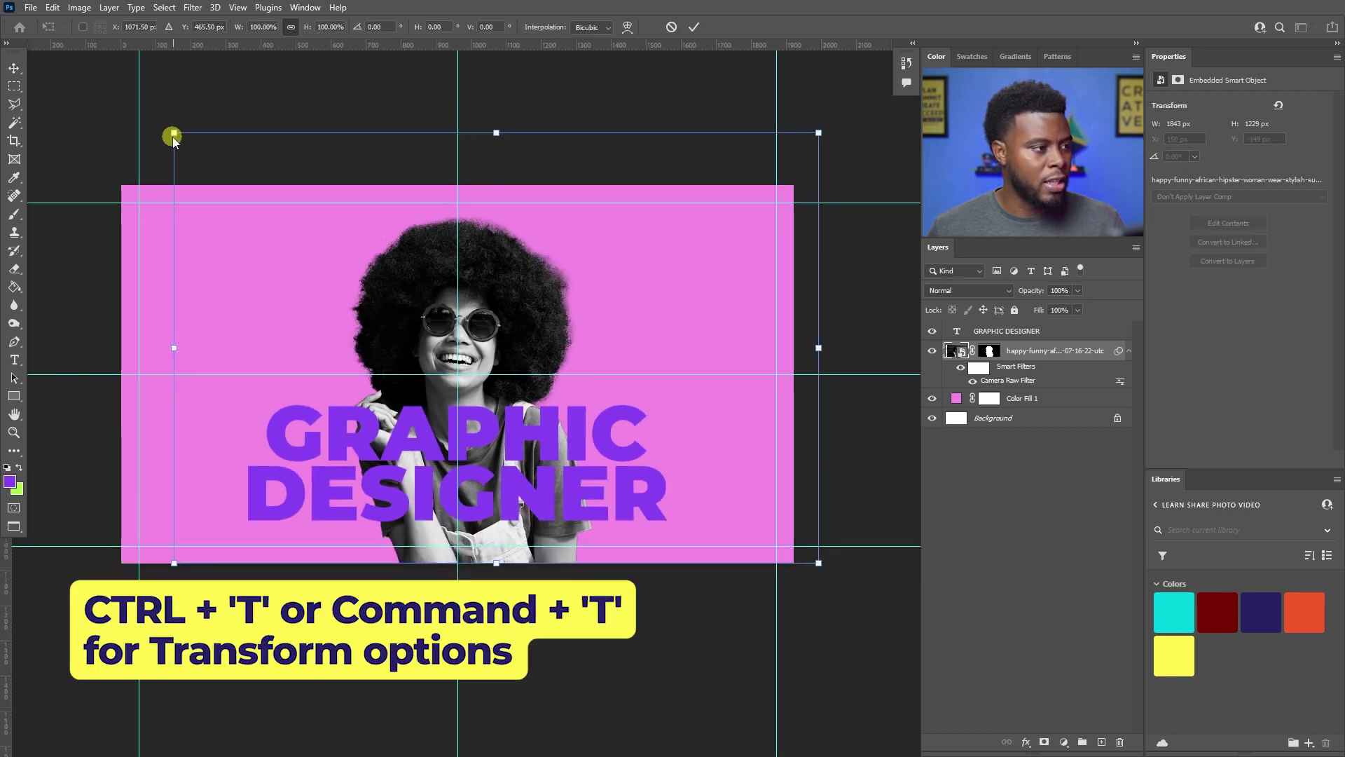
{"action": "left_click_drag", "start_coordinate": [174, 136], "coordinate": [81, 74]}
{"action": "left_click_drag", "start_coordinate": [324, 282], "coordinate": [375, 276]}
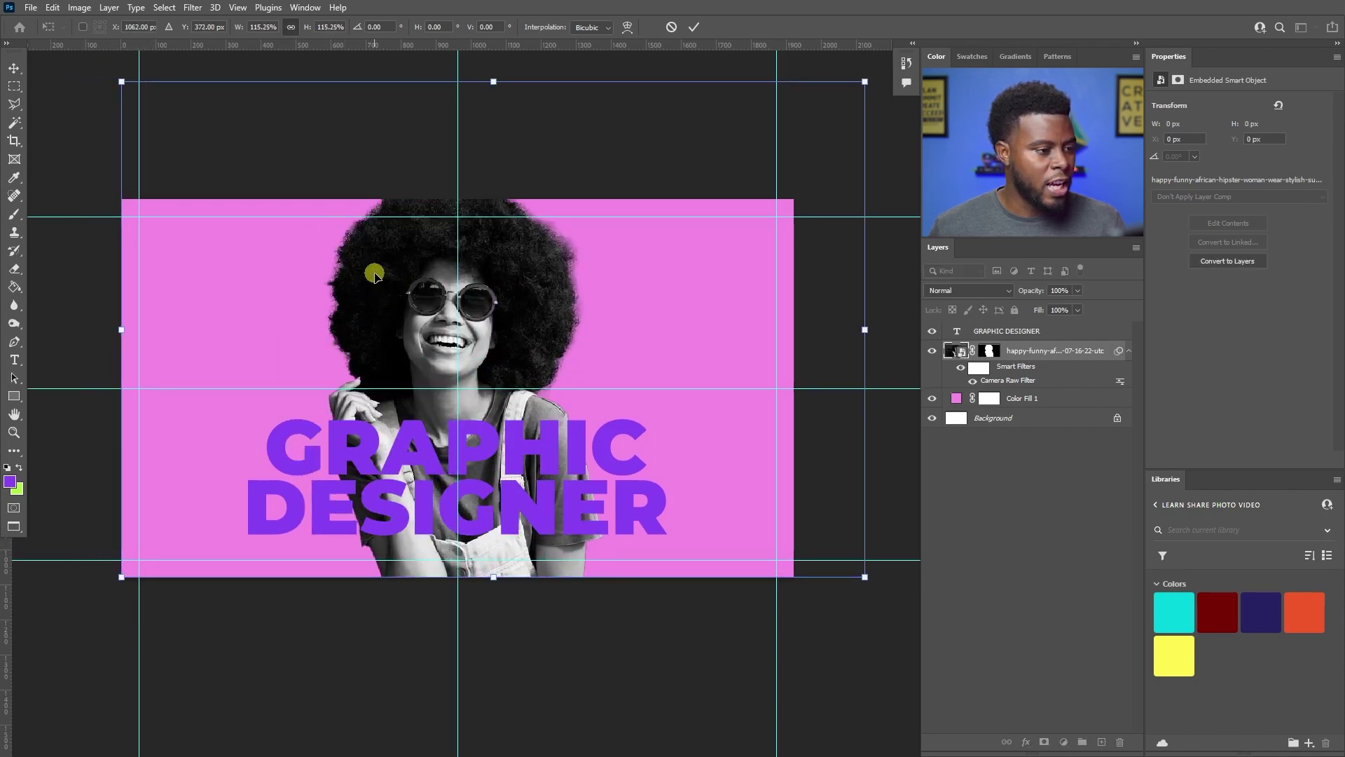
- Nudge the enlarged woman 20 px to the right and apply the transformation
{"action": "scroll", "coordinate": [414, 284], "scroll_direction": "up", "scroll_amount": 3}
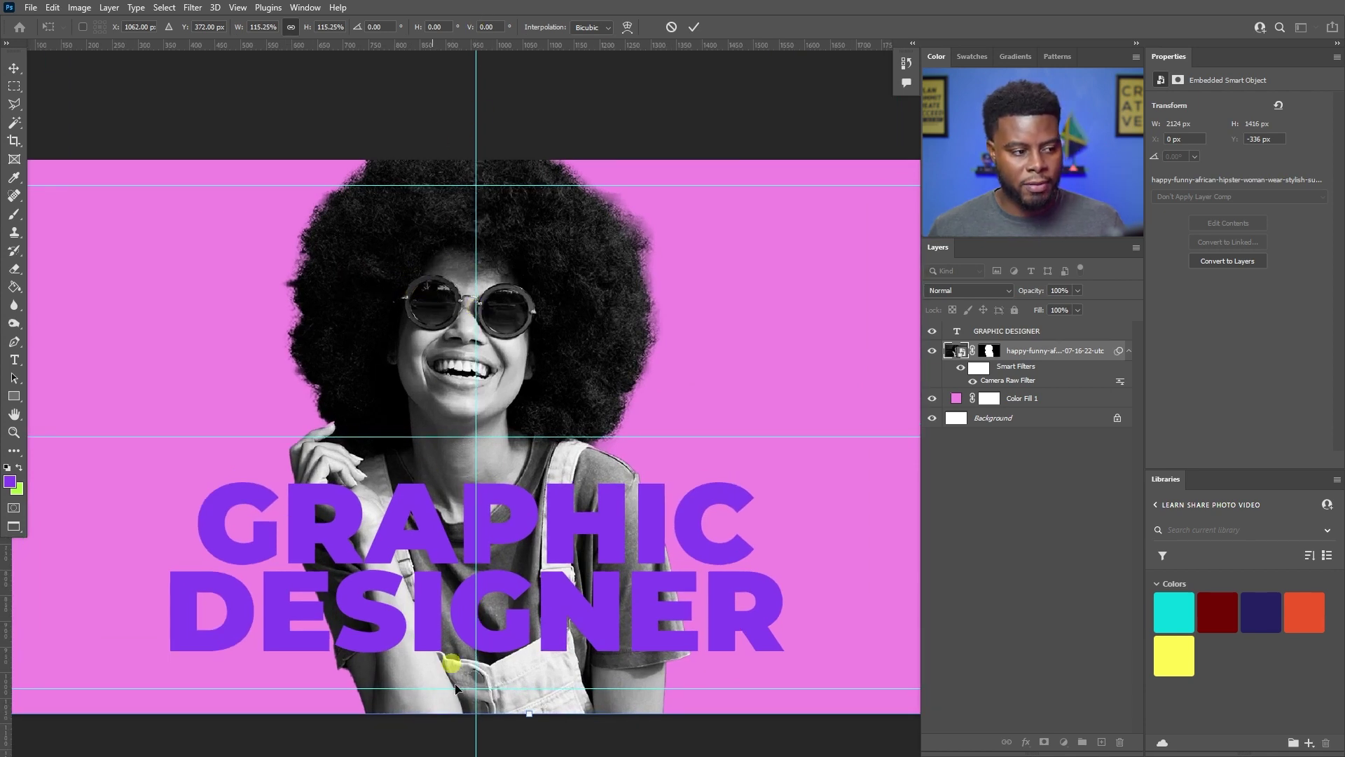
{"action": "key", "text": "shift+Right"}
{"action": "key", "text": "shift+Right"}
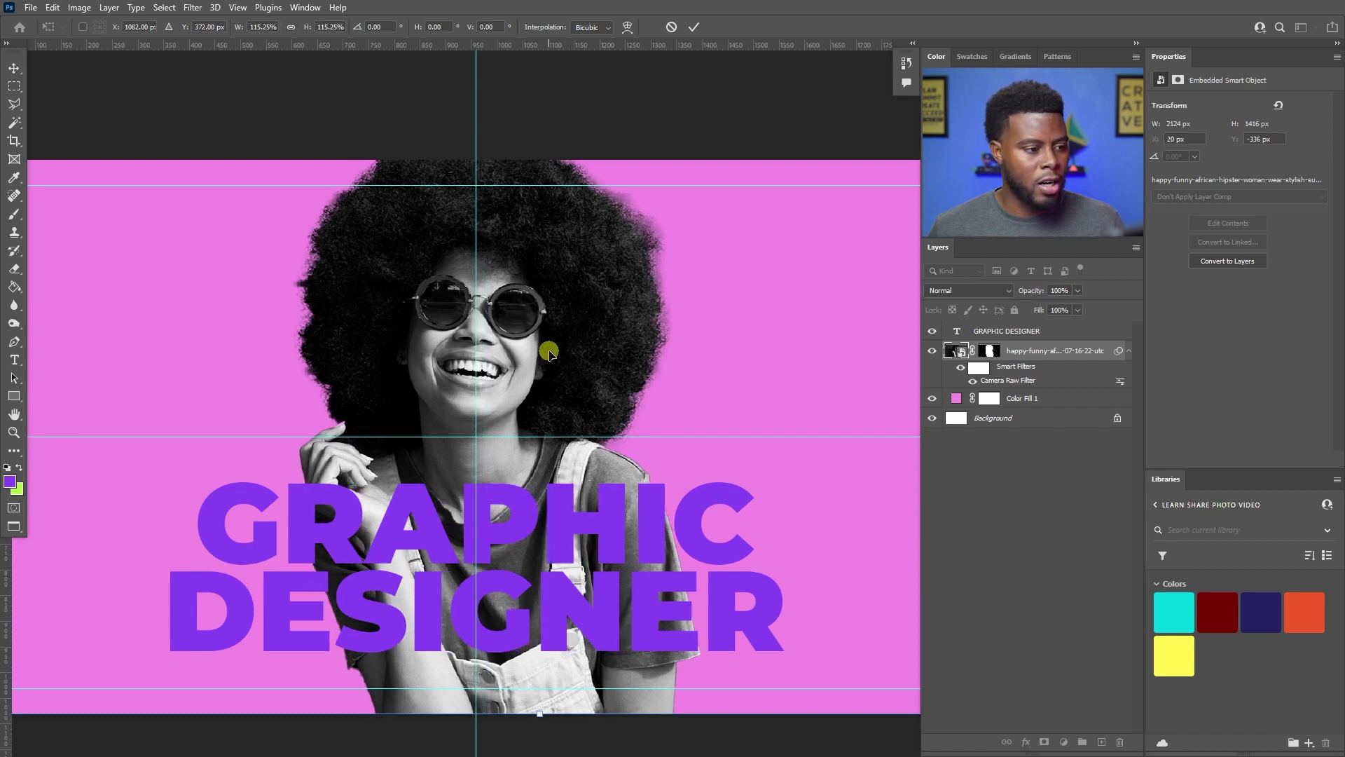
{"action": "key", "text": "Return"}
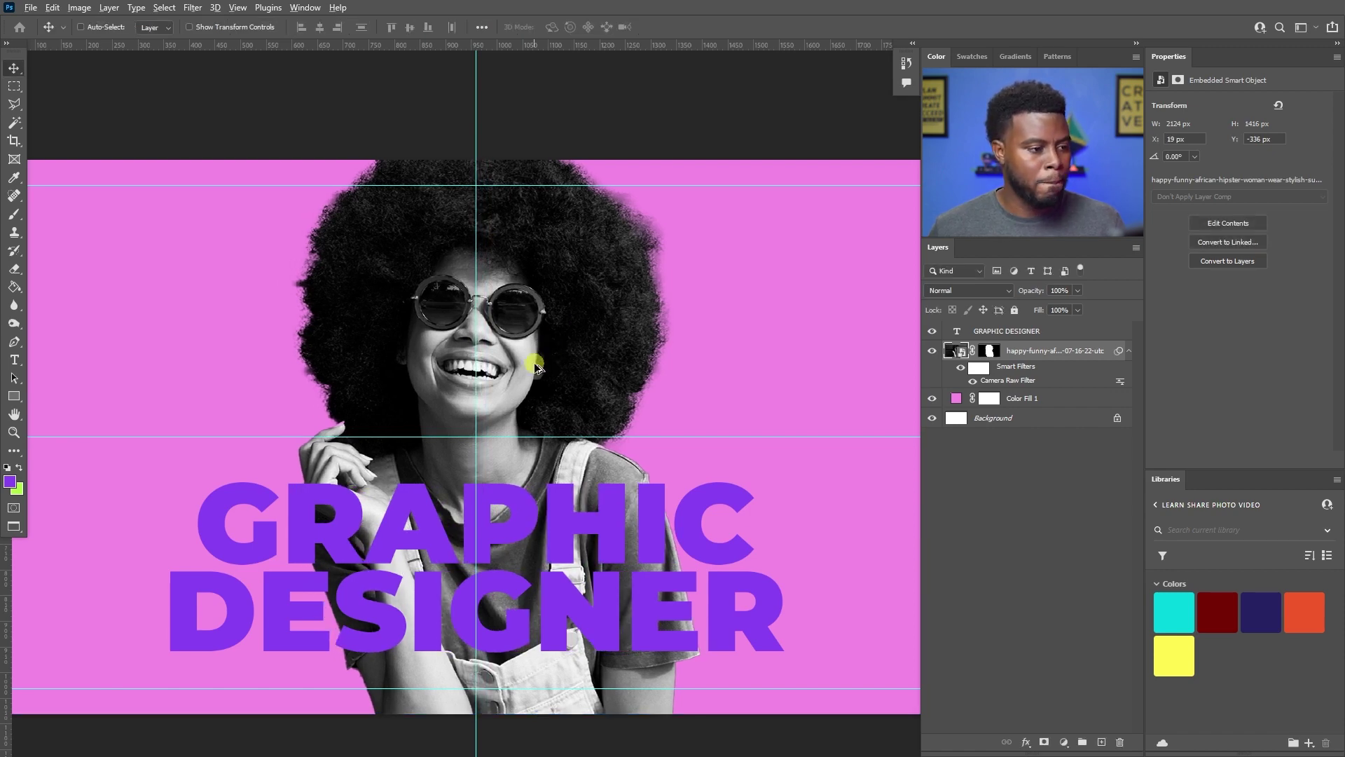
- Select the GRAPHIC DESIGNER text layer and activate the Type tool for editing its words
{"action": "scroll", "coordinate": [533, 359], "scroll_direction": "down", "scroll_amount": 2}
{"action": "scroll", "coordinate": [527, 363], "scroll_direction": "up", "scroll_amount": 2}
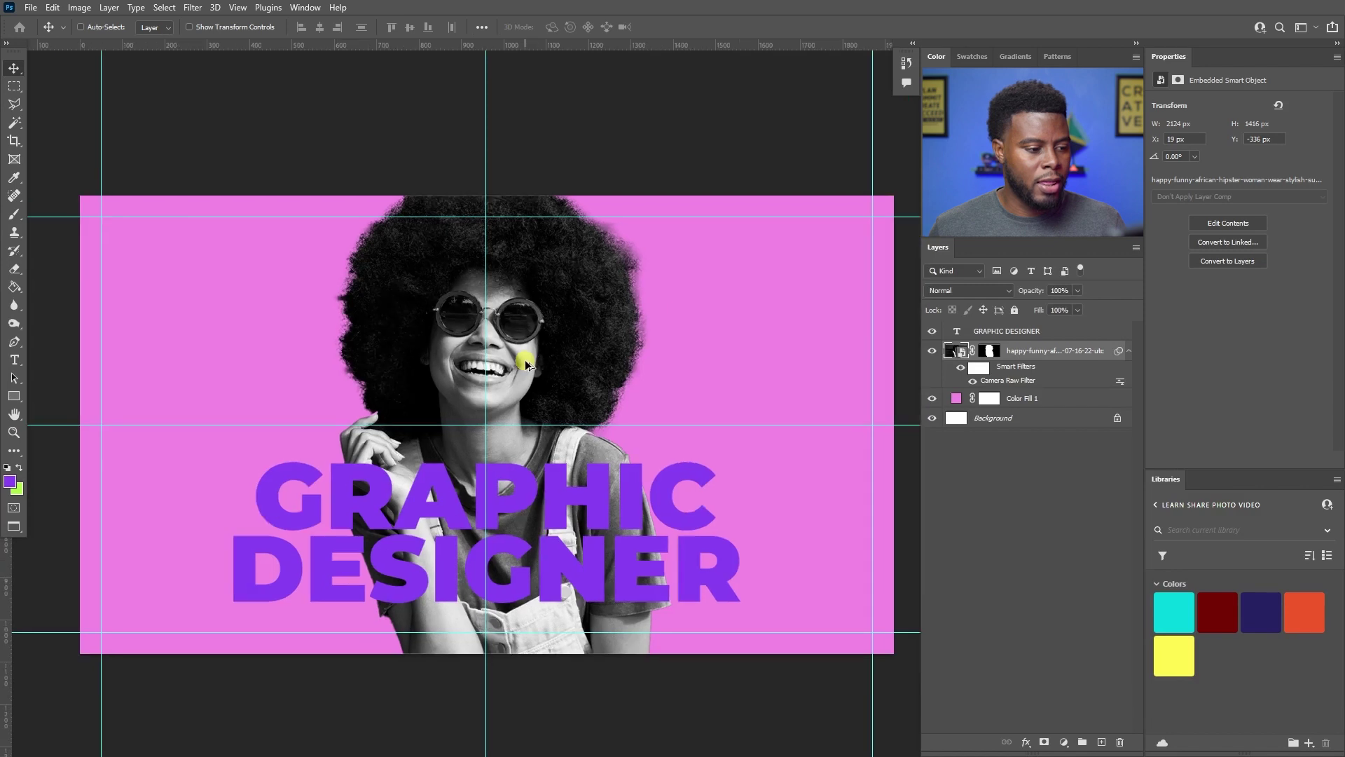
{"action": "scroll", "coordinate": [527, 363], "scroll_direction": "up", "scroll_amount": 1}
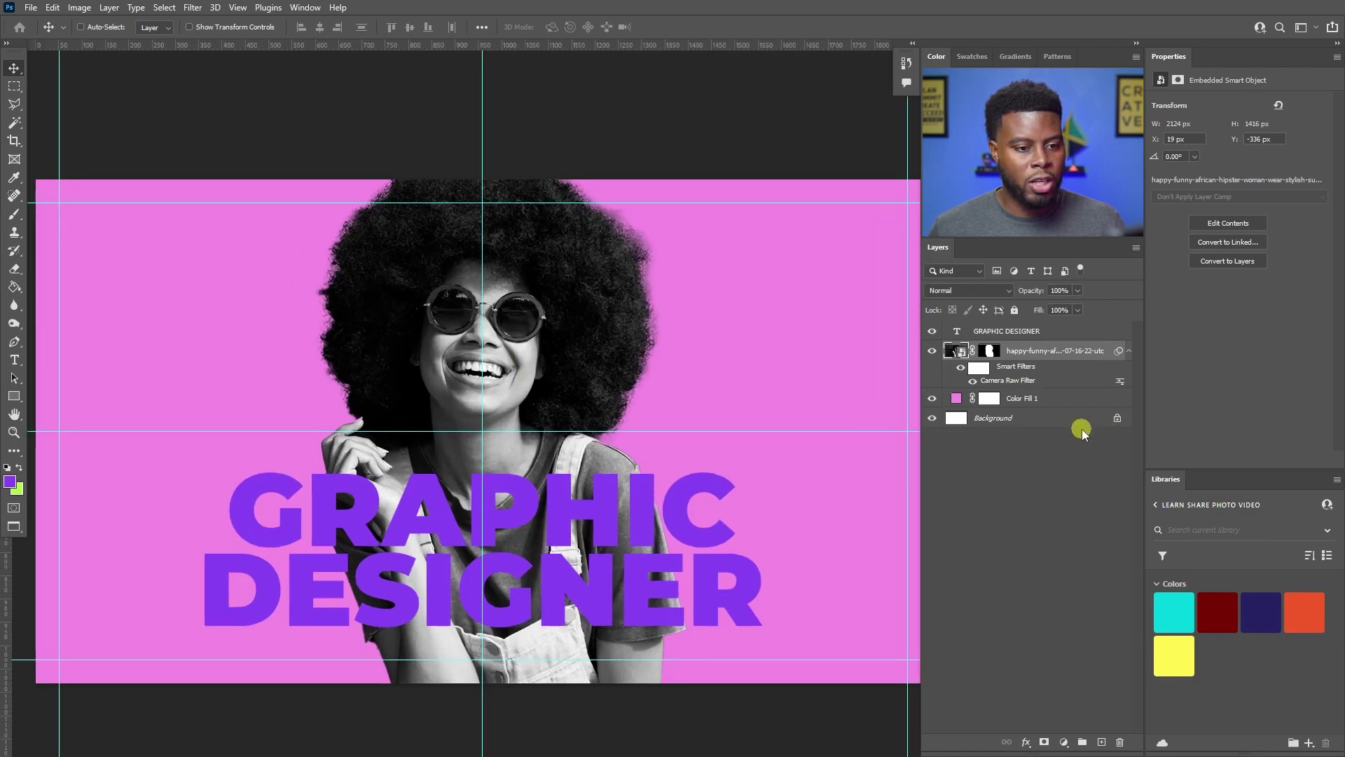
{"action": "left_click", "coordinate": [1007, 334]}
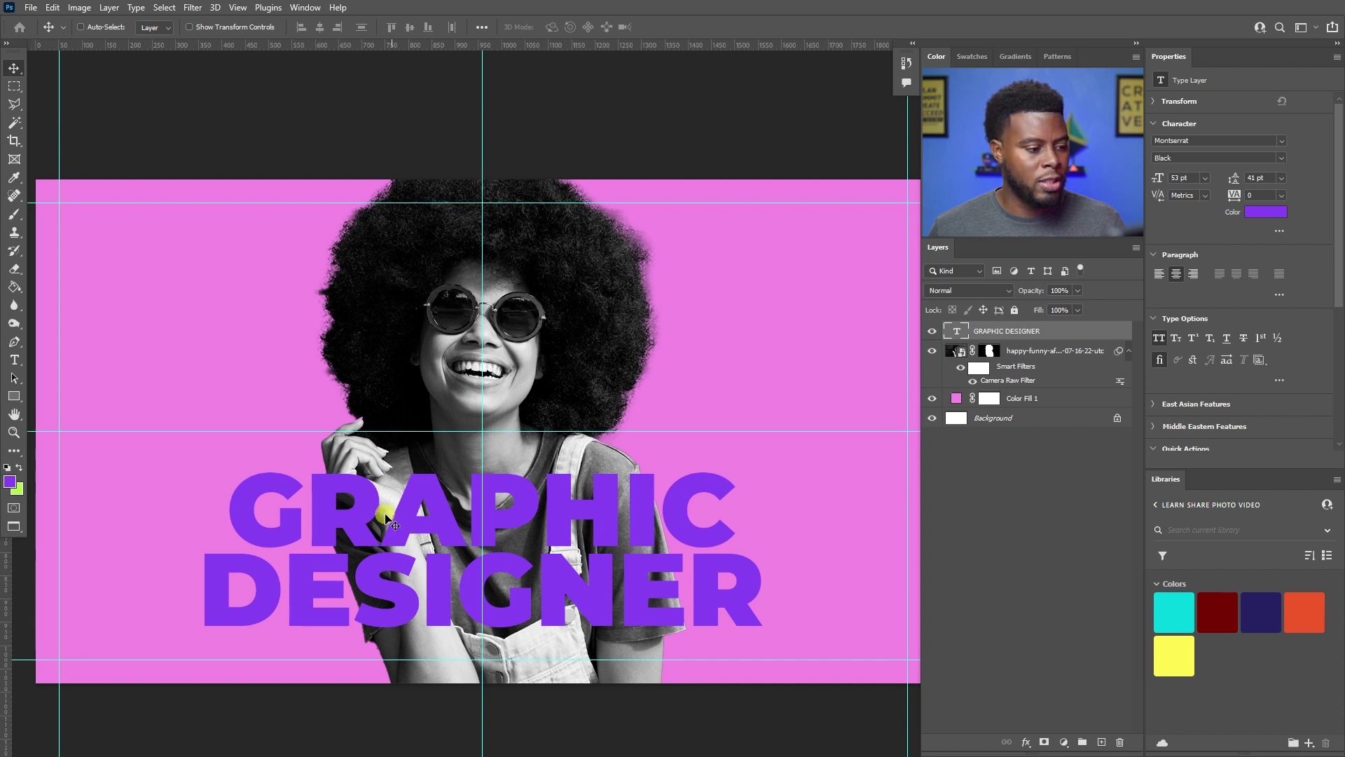
{"action": "key", "text": "t"}
{"action": "left_click_drag", "start_coordinate": [248, 504], "coordinate": [739, 505]}
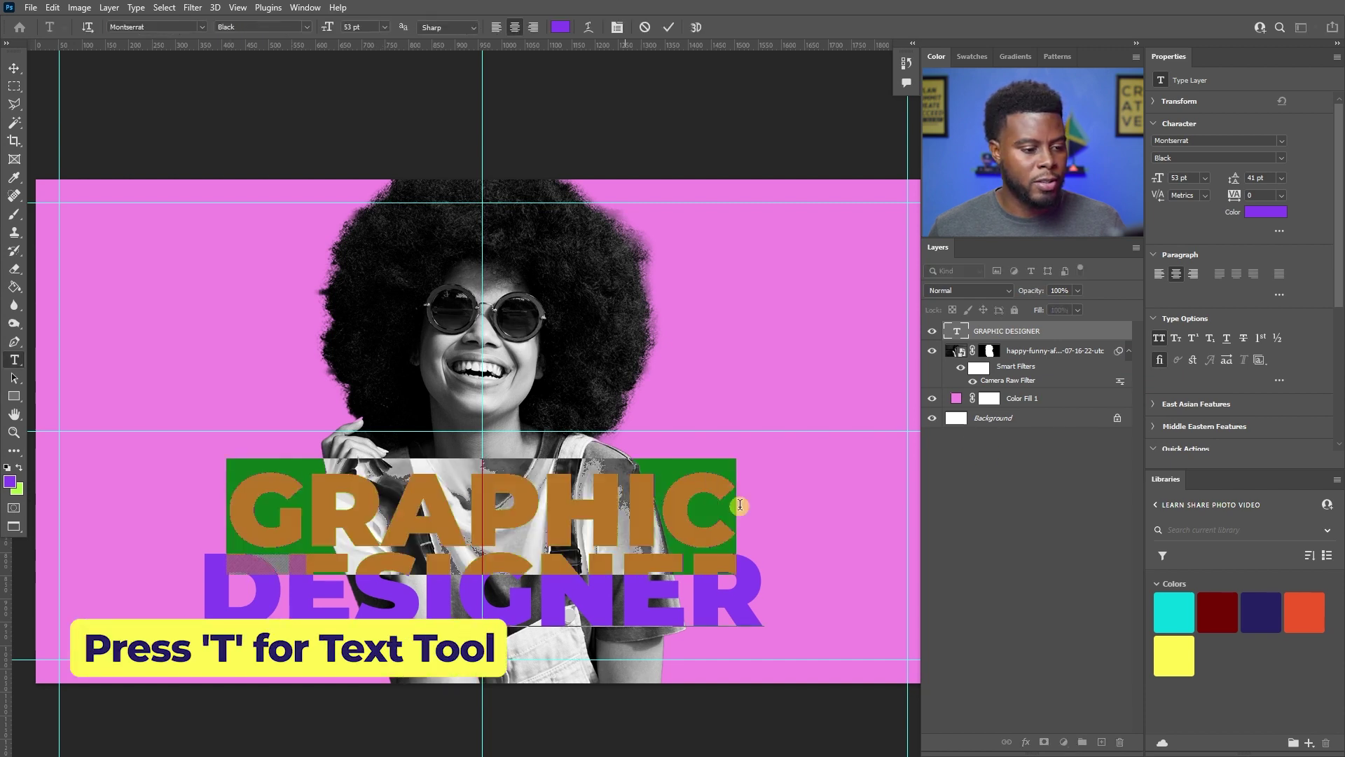
{"action": "left_click", "coordinate": [1265, 212]}
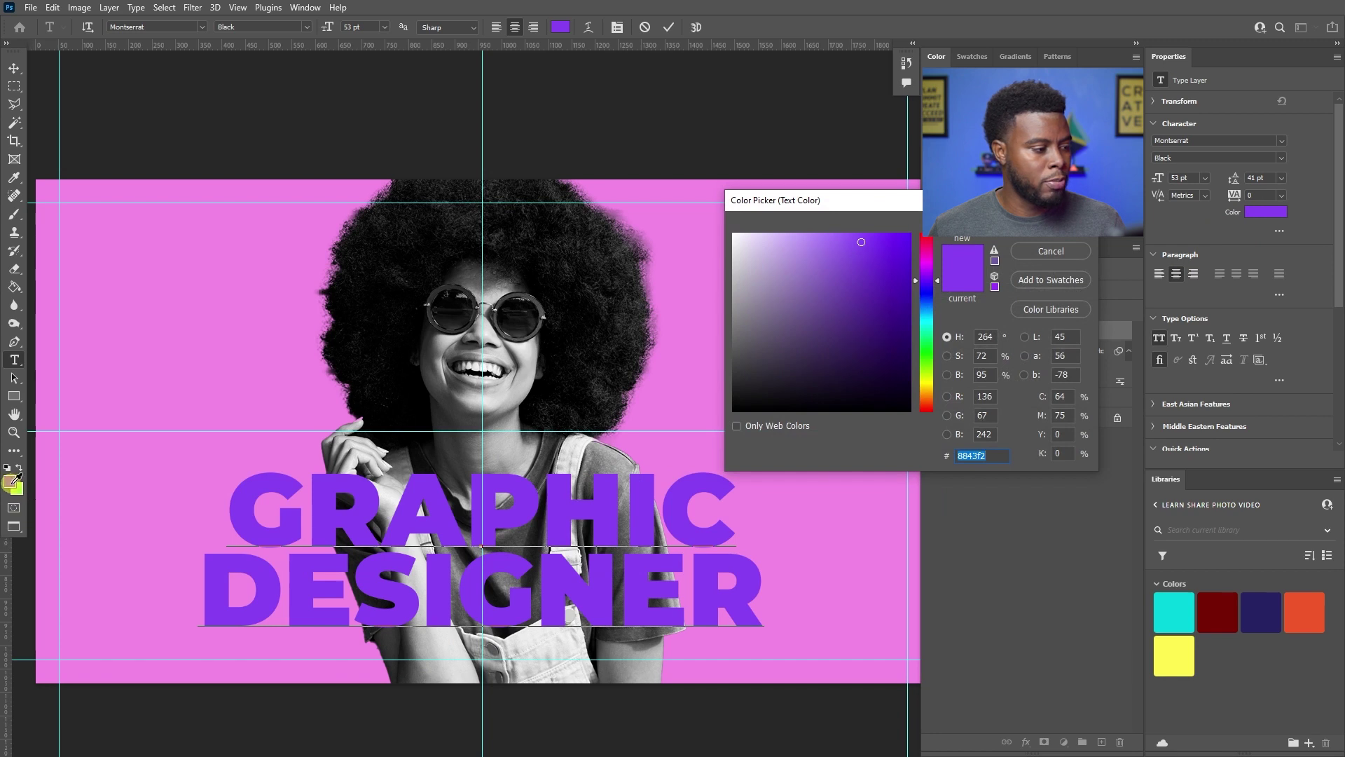
{"action": "left_click", "coordinate": [1040, 253]}
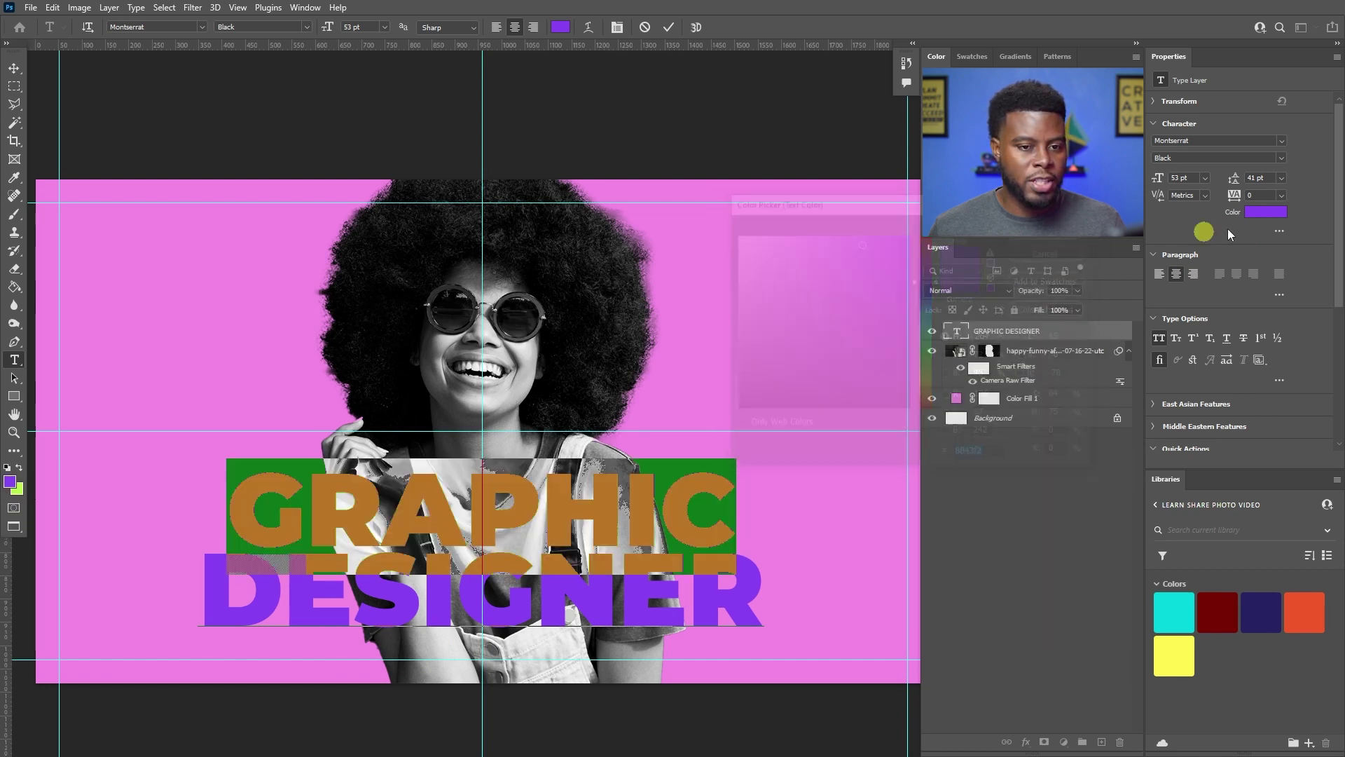
- Recolour only the word DESIGNER in the title with the lime green background colour, hex adf243, and finish the text edit
{"action": "left_click", "coordinate": [396, 592]}
{"action": "left_click", "coordinate": [202, 590]}
{"action": "left_click_drag", "start_coordinate": [201, 590], "coordinate": [785, 587]}
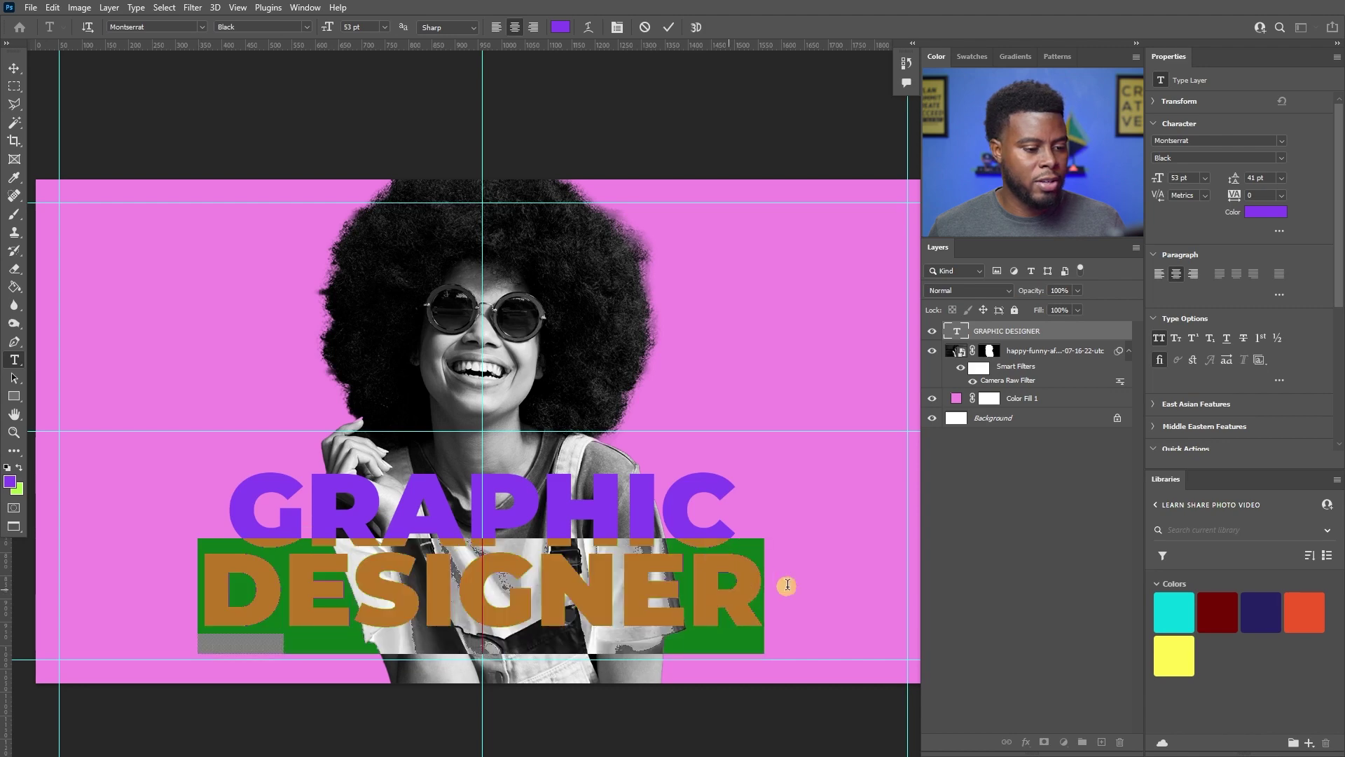
{"action": "left_click", "coordinate": [1266, 212]}
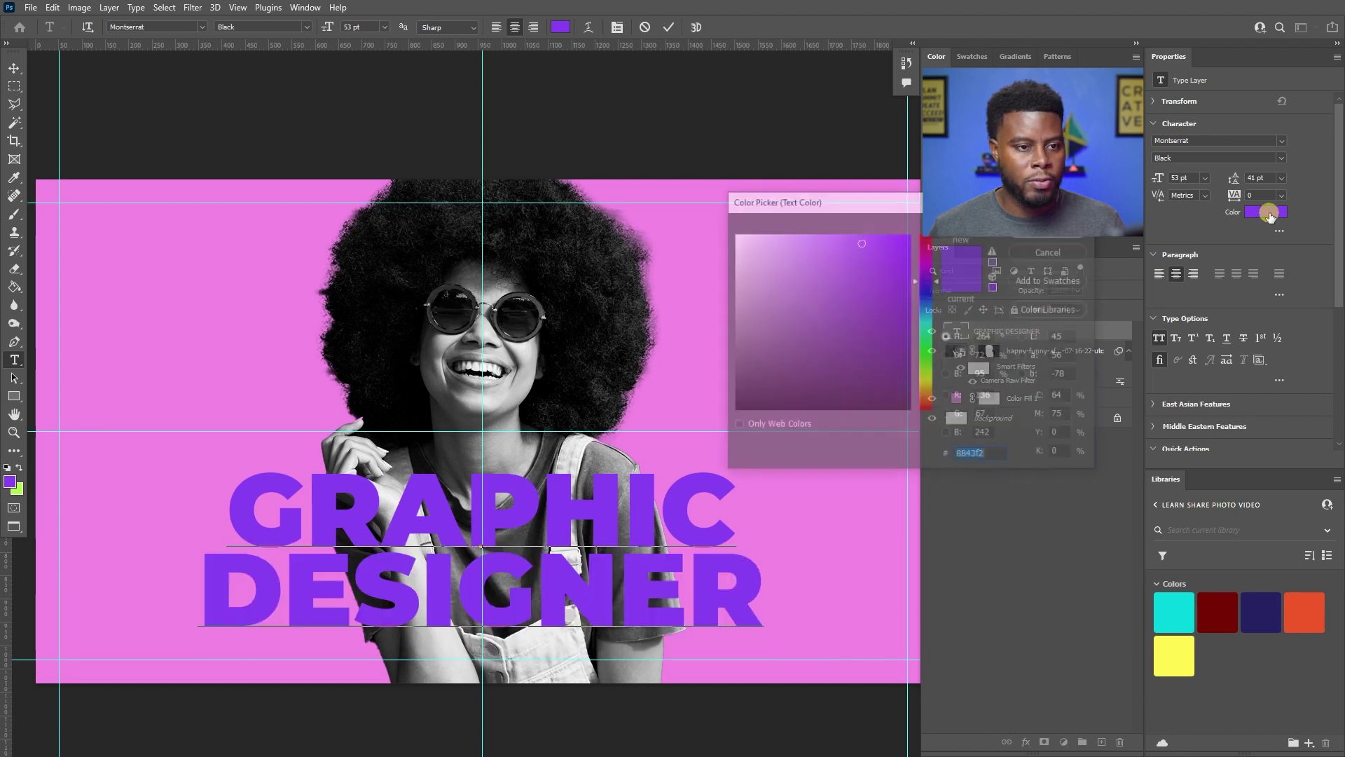
{"action": "left_click", "coordinate": [19, 488]}
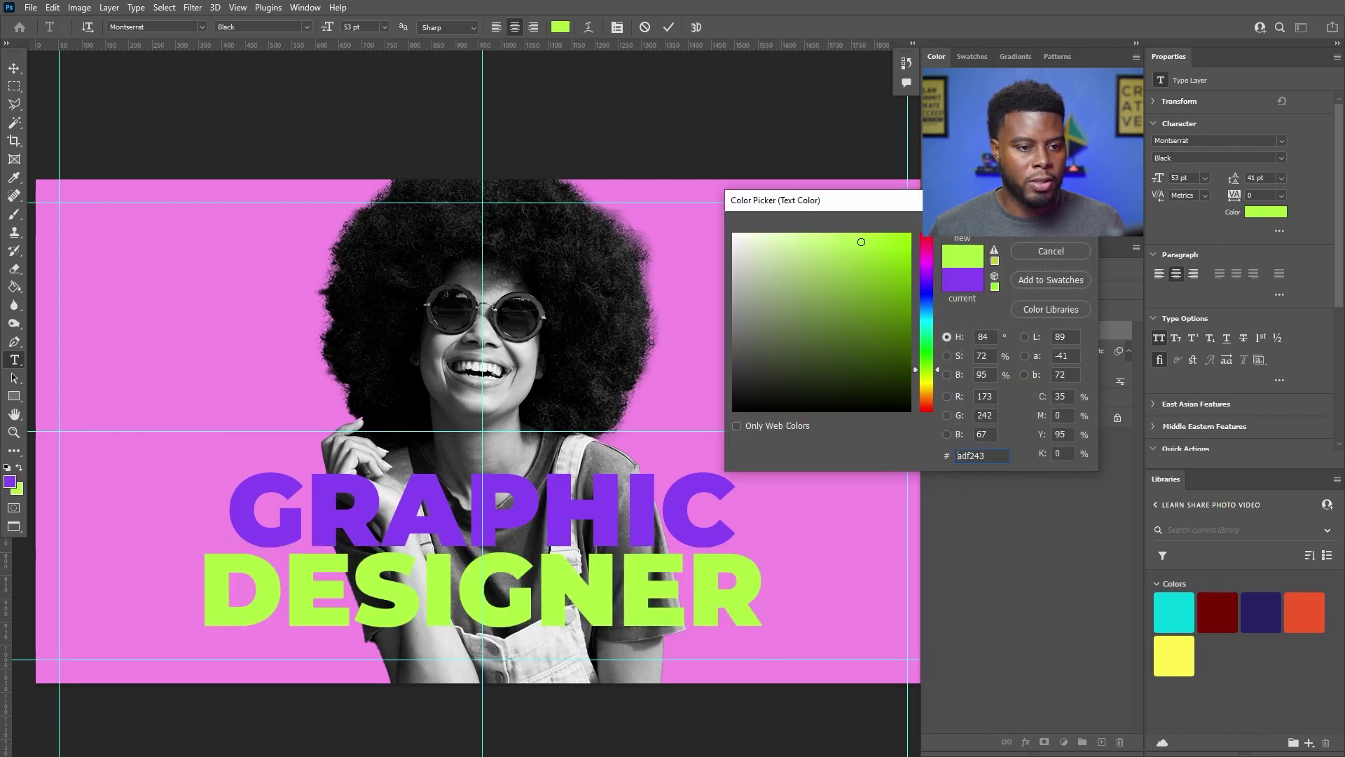
{"action": "key", "text": "Return"}
{"action": "left_click", "coordinate": [788, 399]}
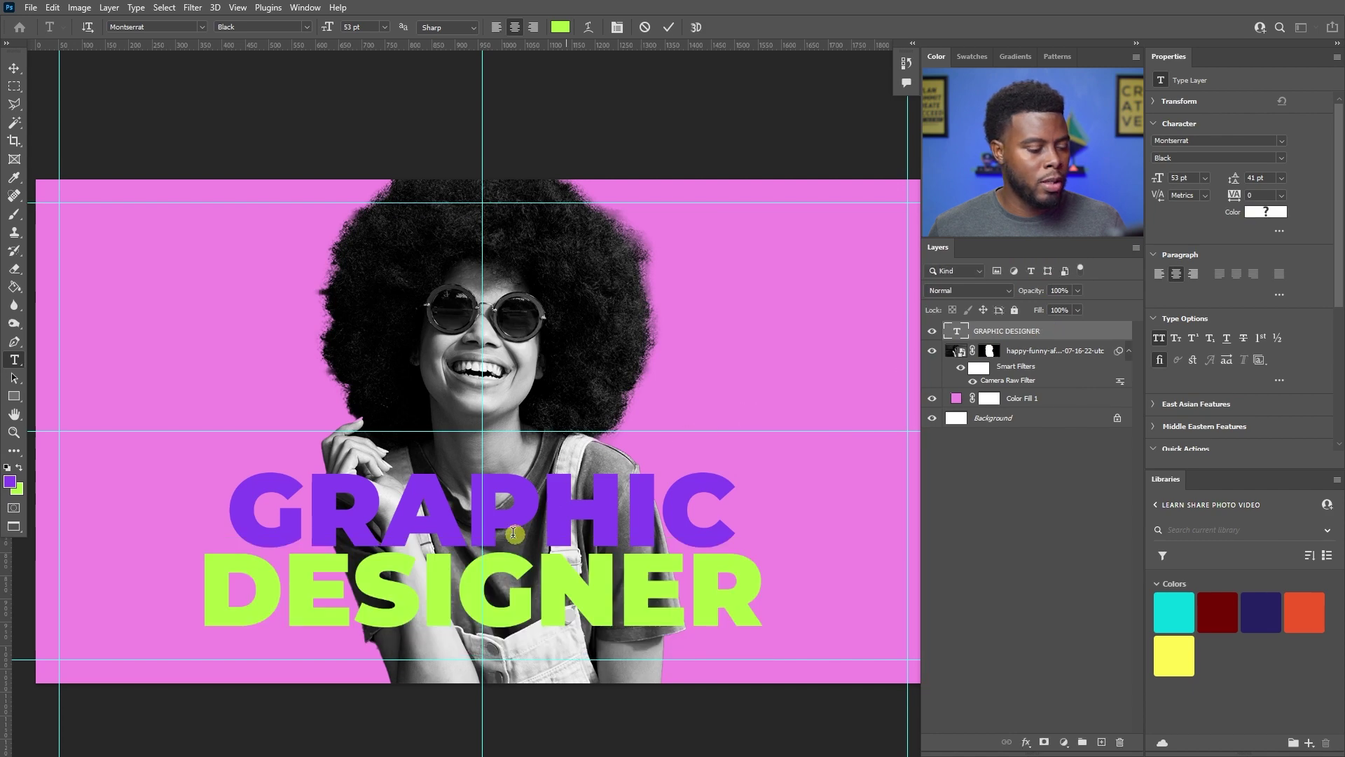
{"action": "key", "text": "v"}
{"action": "key", "text": "ctrl+minus"}
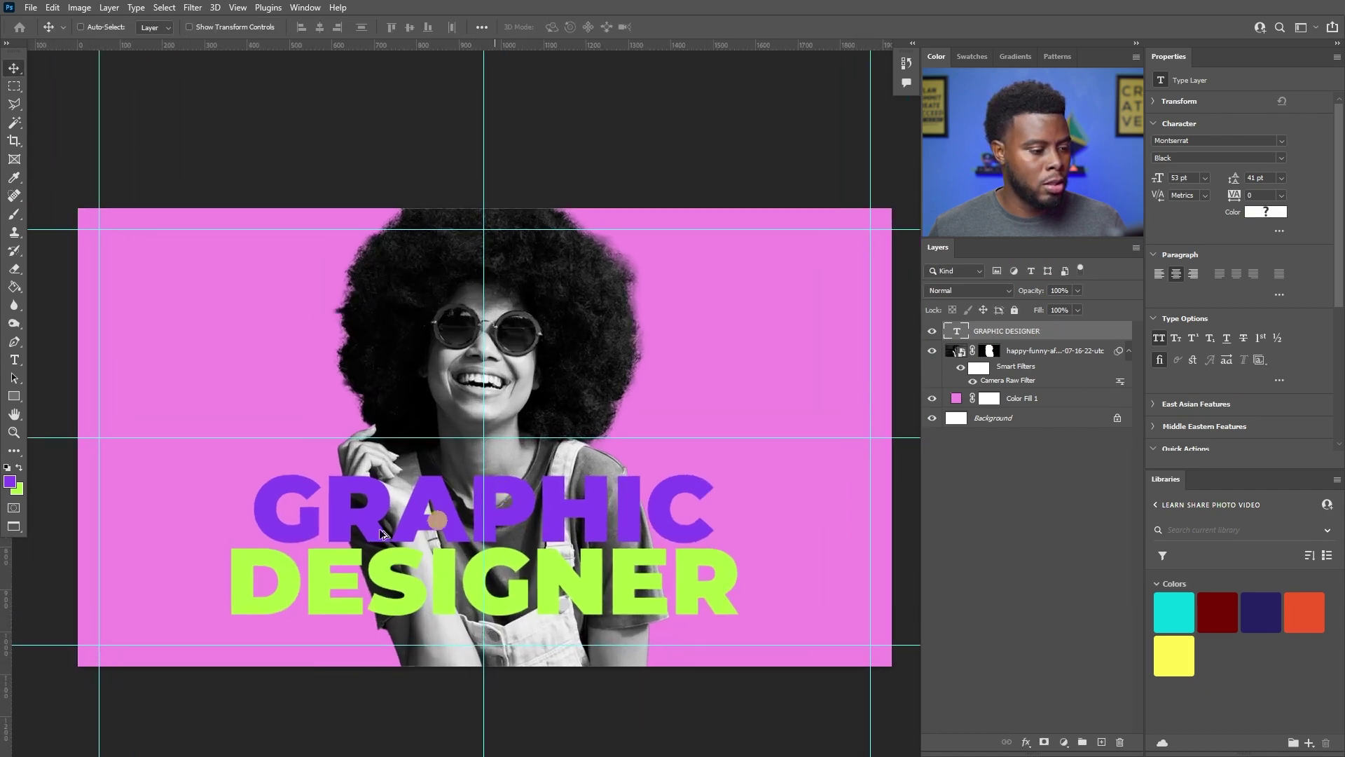
{"action": "scroll", "coordinate": [463, 534], "scroll_direction": "up", "scroll_amount": 1}
{"action": "scroll", "coordinate": [462, 534], "scroll_direction": "down", "scroll_amount": 1}
{"action": "scroll", "coordinate": [462, 534], "scroll_direction": "up", "scroll_amount": 1}
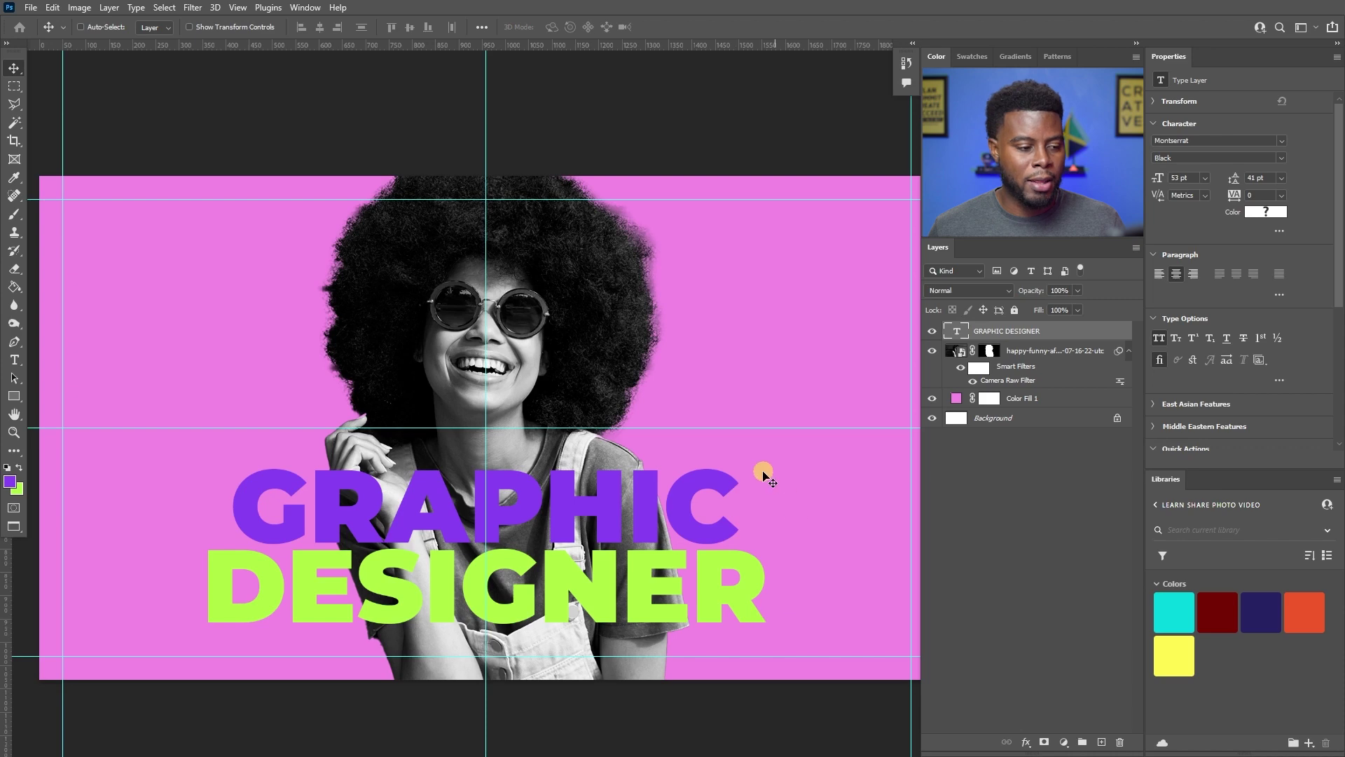
{"action": "scroll", "coordinate": [490, 487], "scroll_direction": "down", "scroll_amount": 1}
{"action": "scroll", "coordinate": [610, 550], "scroll_direction": "up", "scroll_amount": 1}
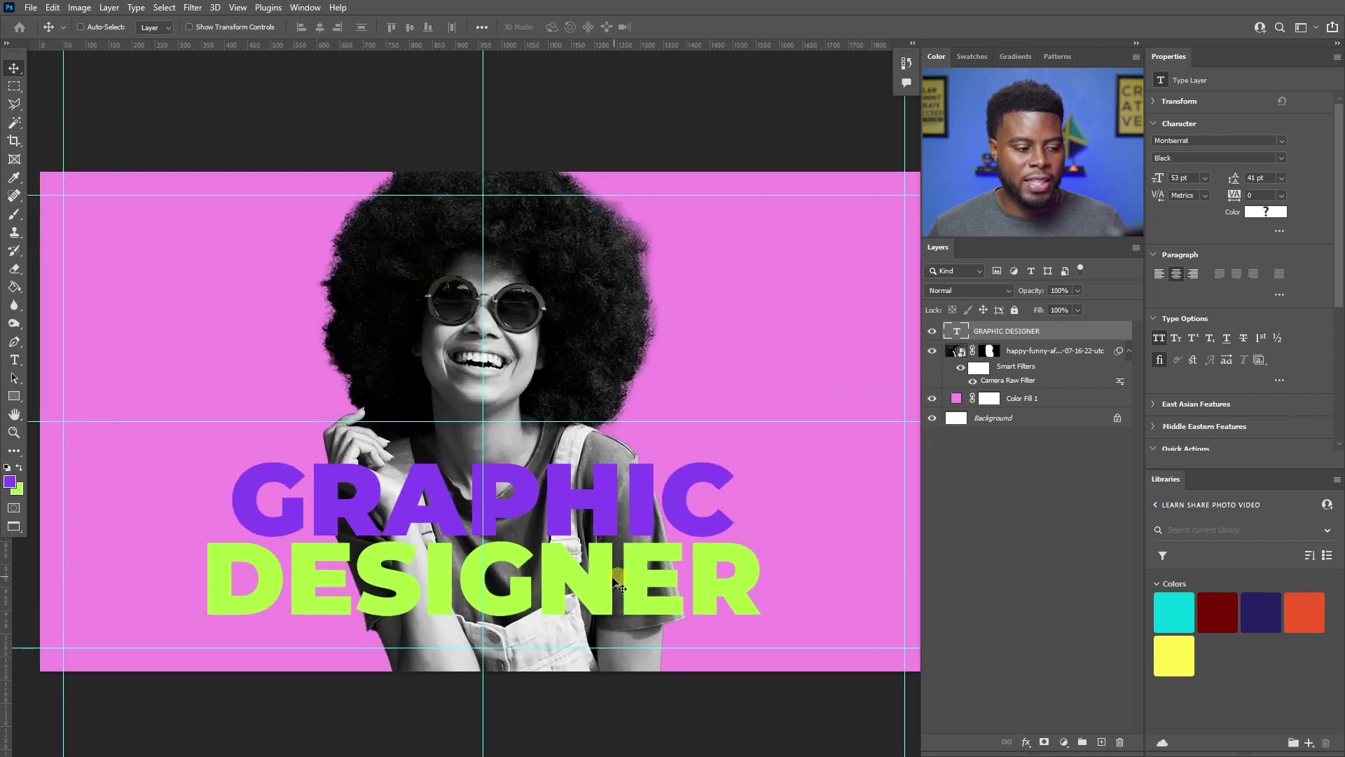
{"action": "scroll", "coordinate": [414, 571], "scroll_direction": "up", "scroll_amount": 1}
{"action": "scroll", "coordinate": [701, 485], "scroll_direction": "right", "scroll_amount": 1}
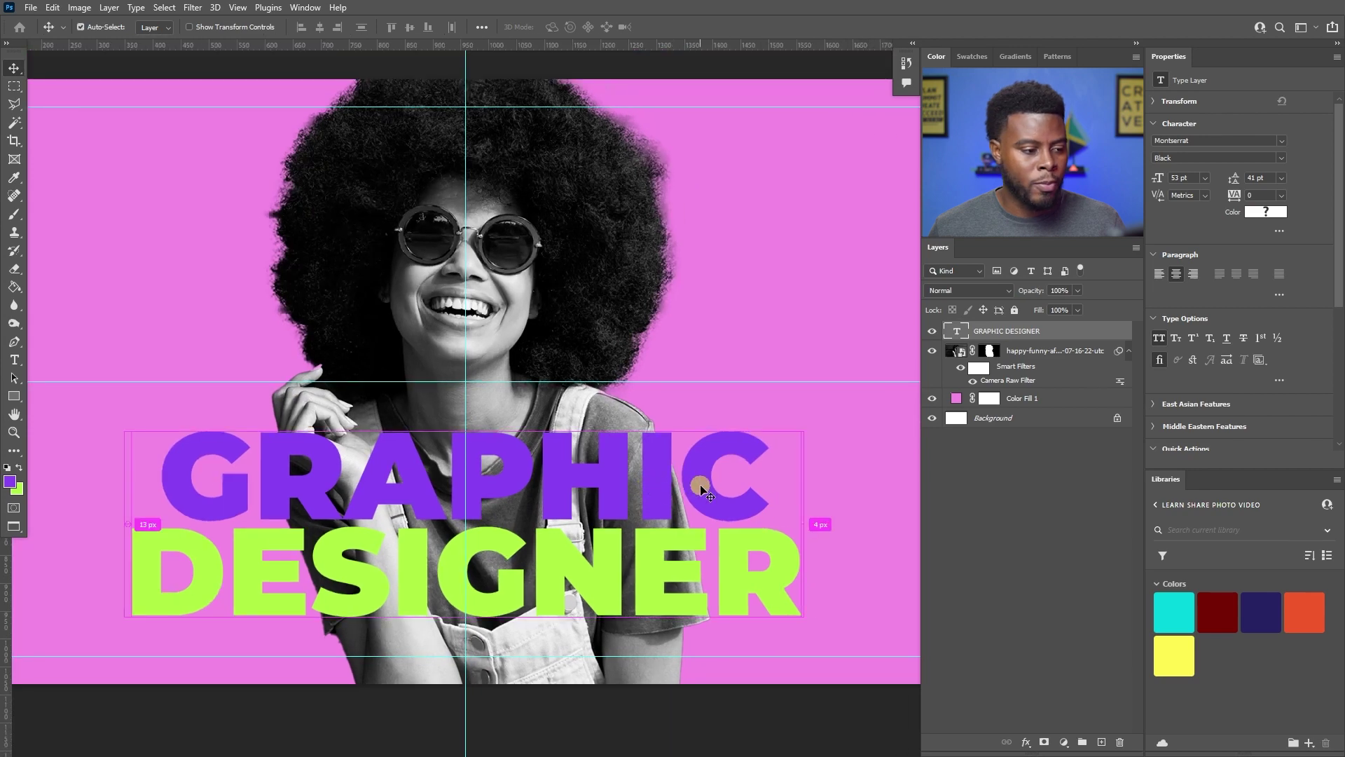
{"action": "key", "text": "ctrl+0"}
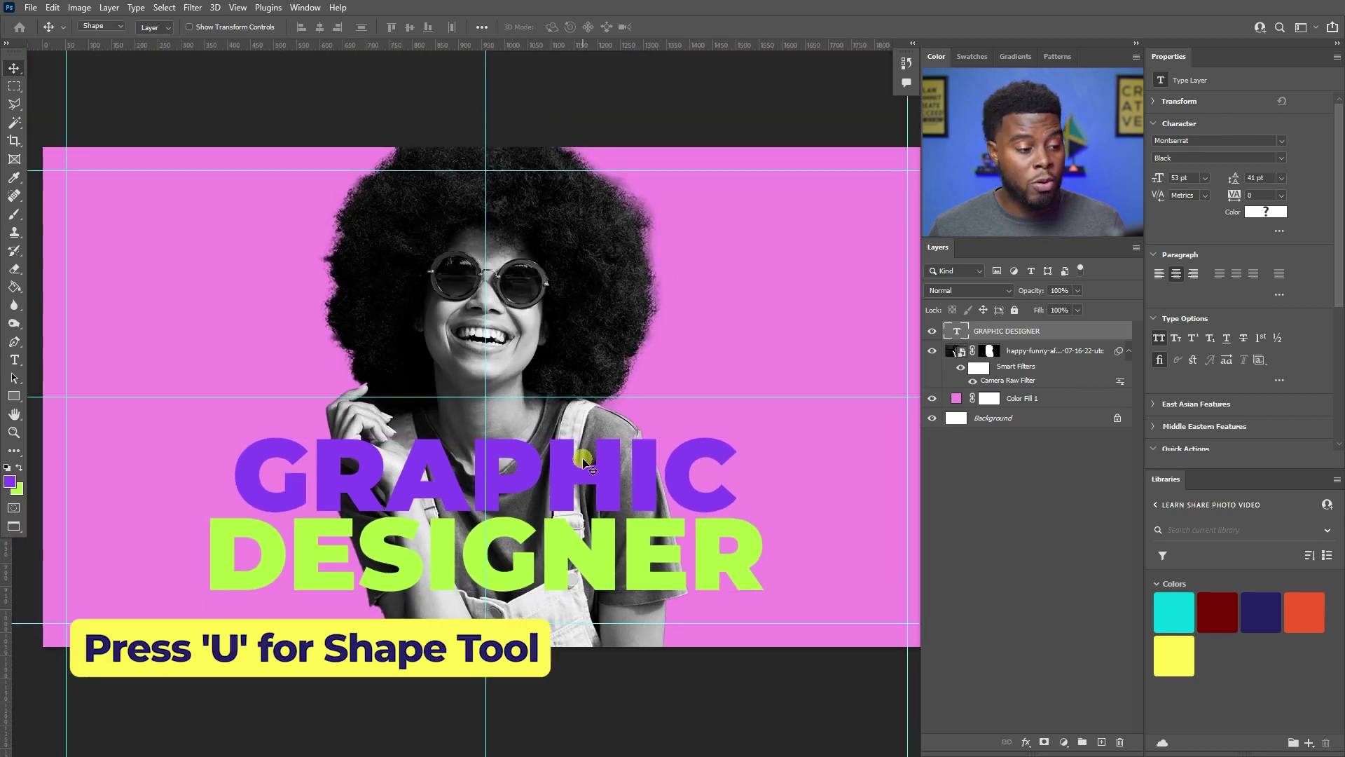
- Draw a rectangle about 1328 by 395 px covering the title text and change its fill to black
{"action": "key", "text": "u"}
{"action": "left_click_drag", "start_coordinate": [184, 430], "coordinate": [798, 612]}
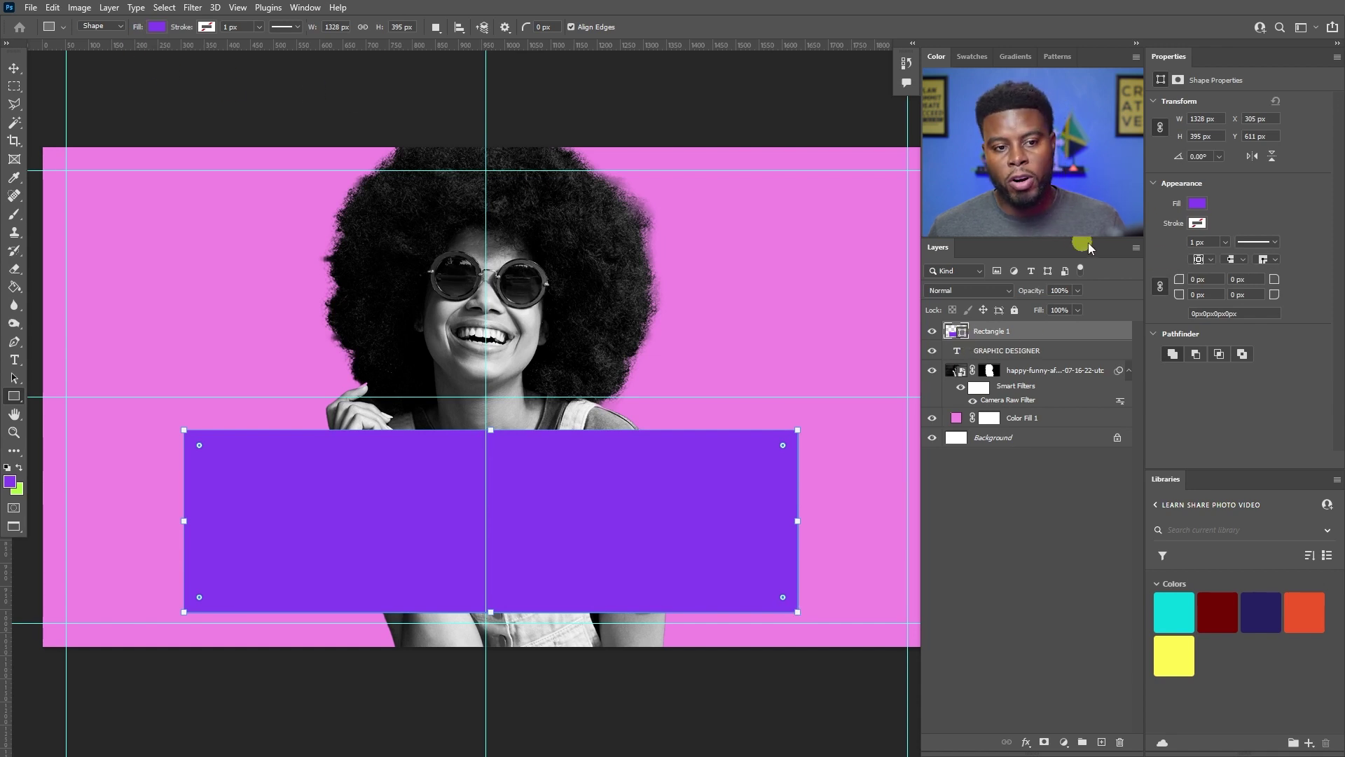
{"action": "left_click", "coordinate": [1198, 204]}
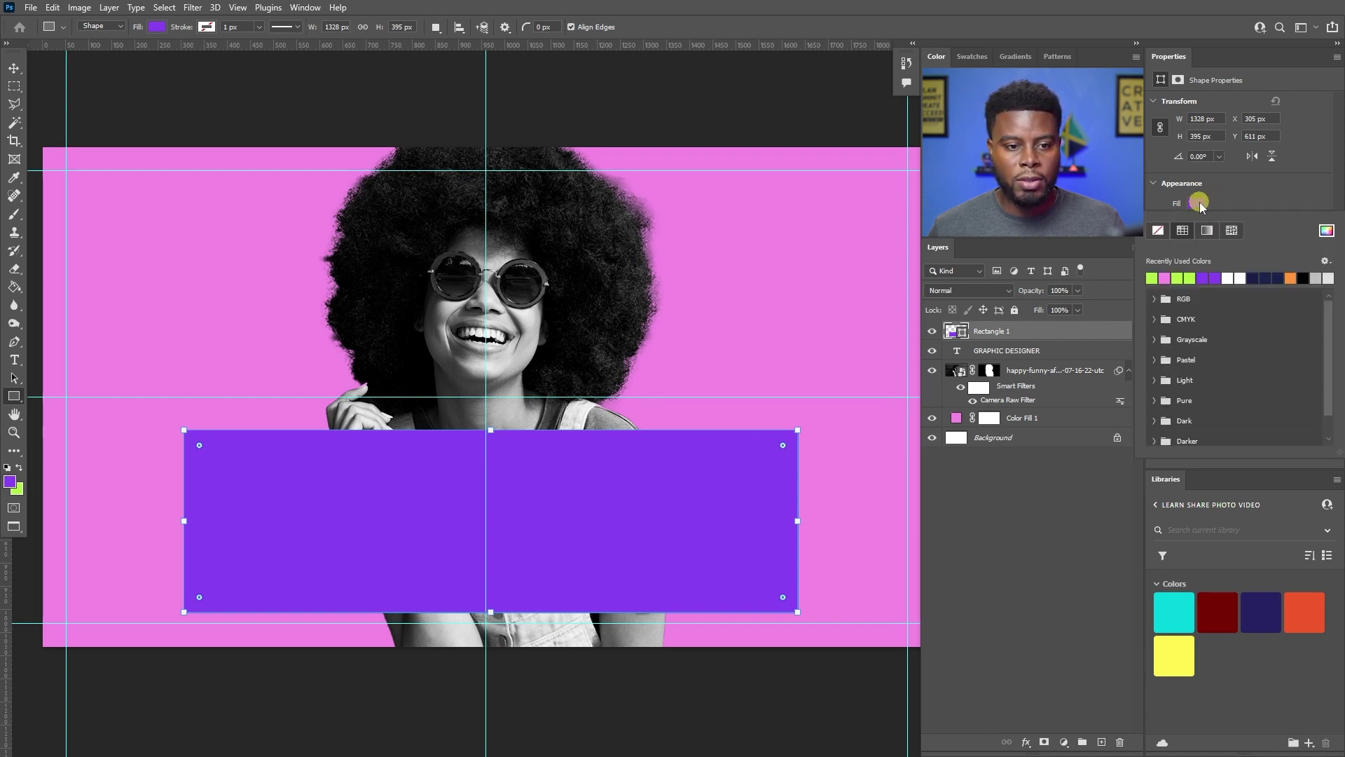
{"action": "left_click", "coordinate": [1199, 205]}
{"action": "left_click", "coordinate": [1197, 203]}
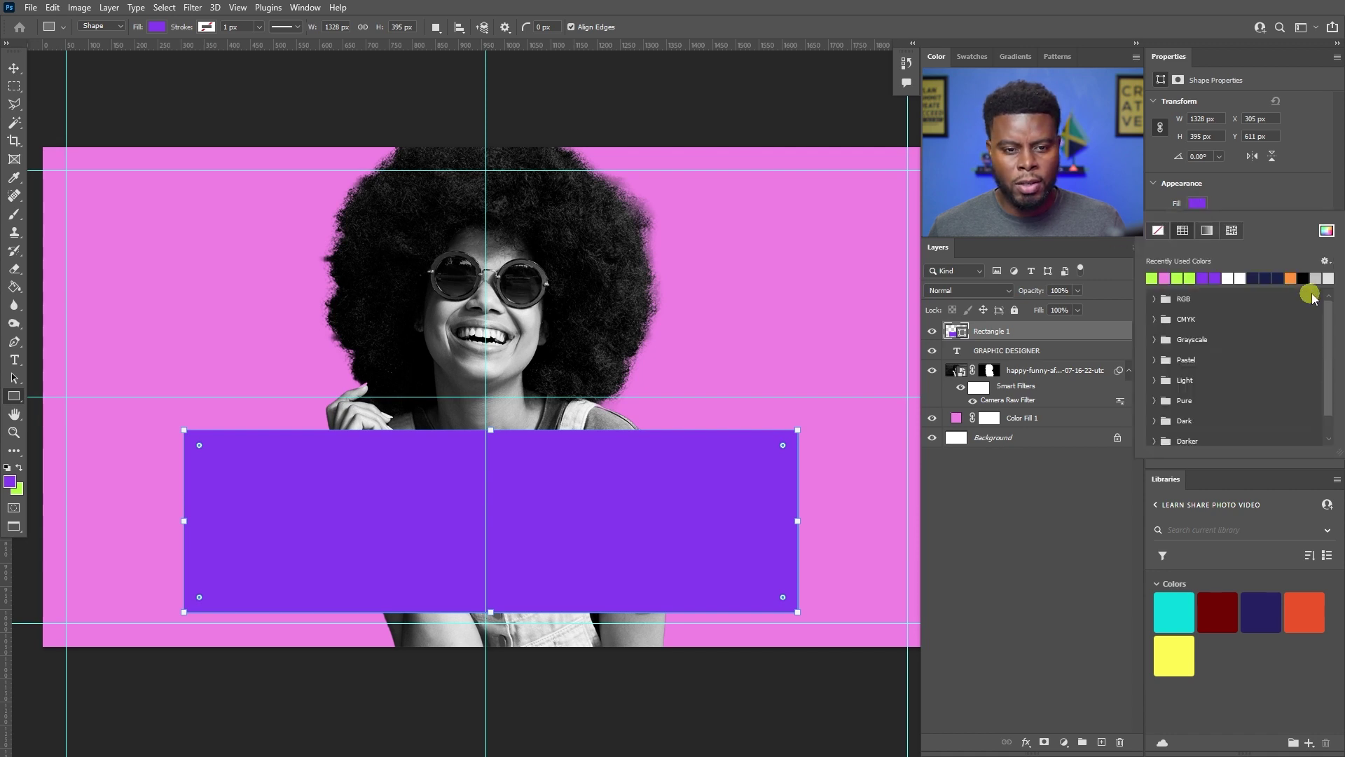
{"action": "left_click", "coordinate": [1307, 279]}
{"action": "left_click", "coordinate": [1292, 205]}
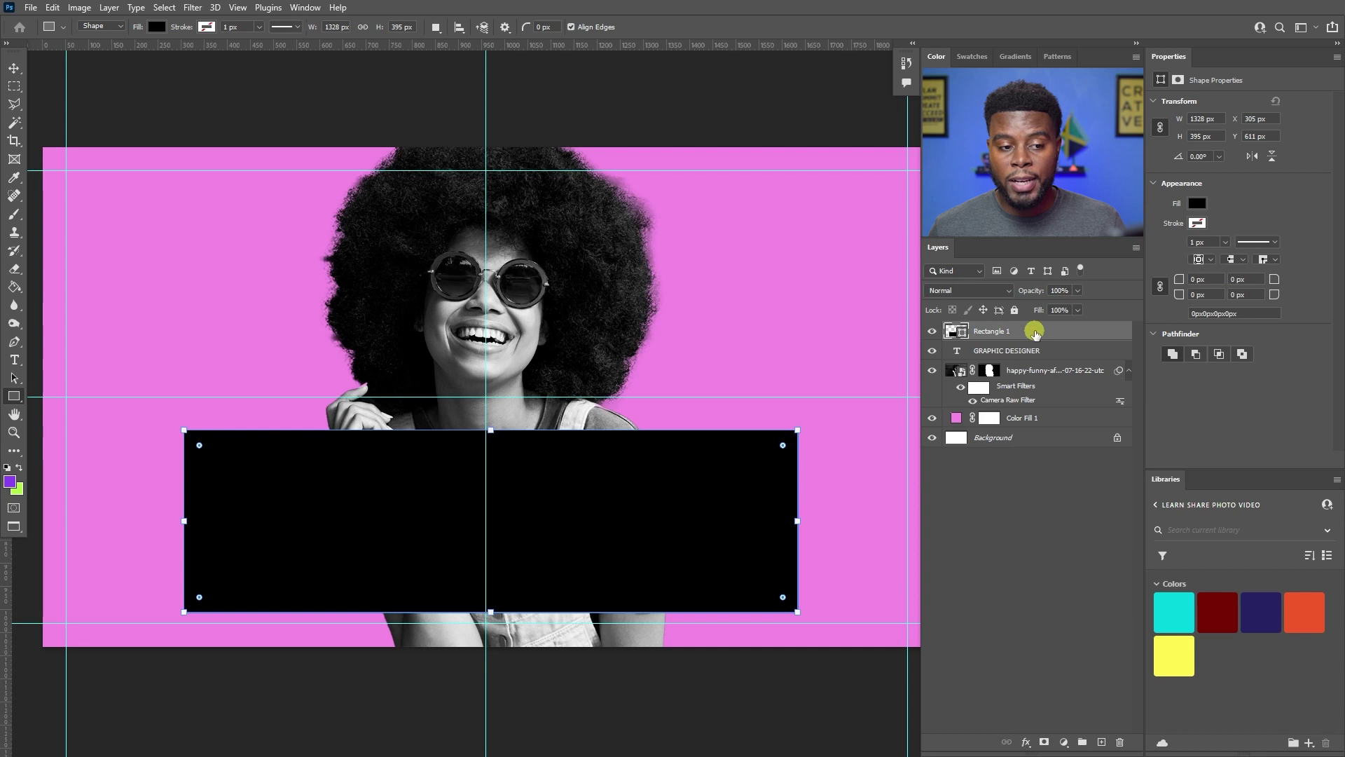
- Move the black rectangle's layer beneath the title text and align the two layers by their horizontal and vertical centres
{"action": "left_click_drag", "start_coordinate": [1040, 336], "coordinate": [1035, 355]}
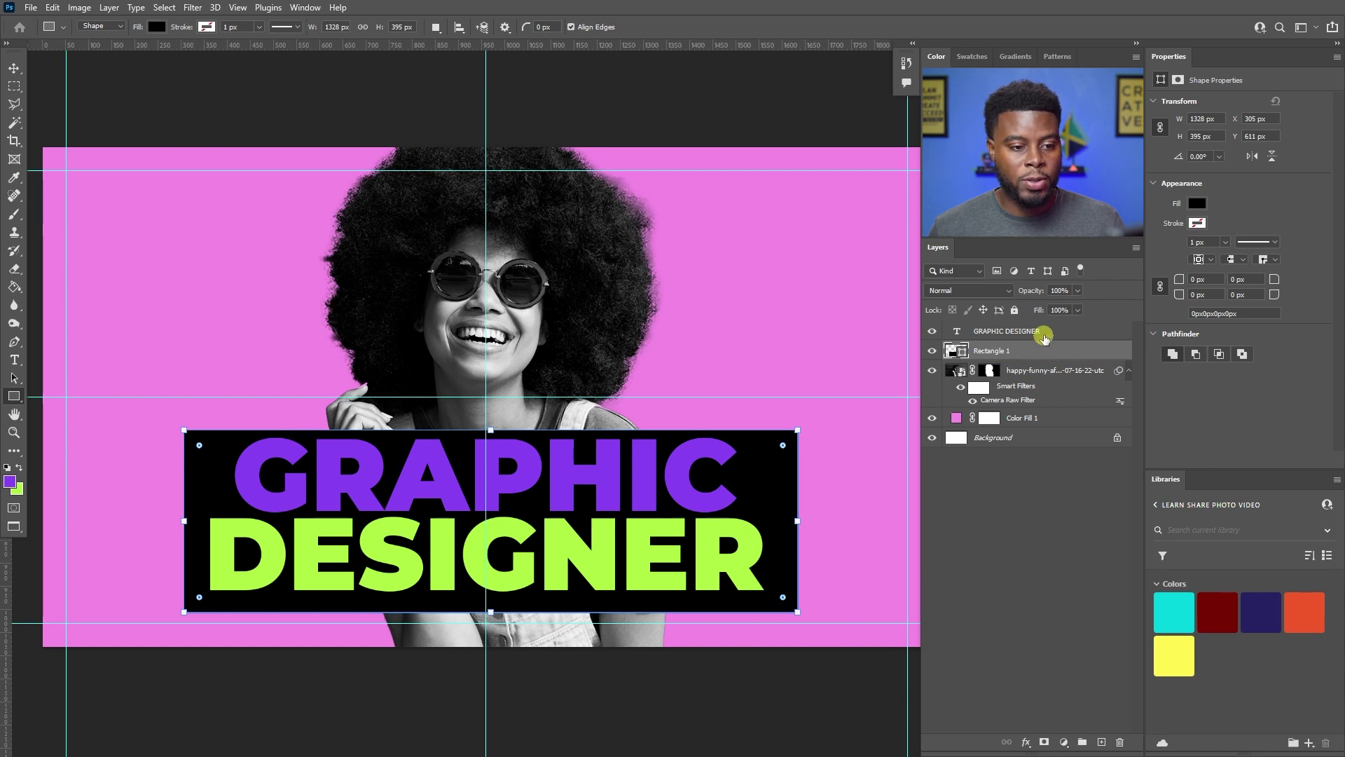
{"action": "left_click", "coordinate": [1044, 333], "text": "shift"}
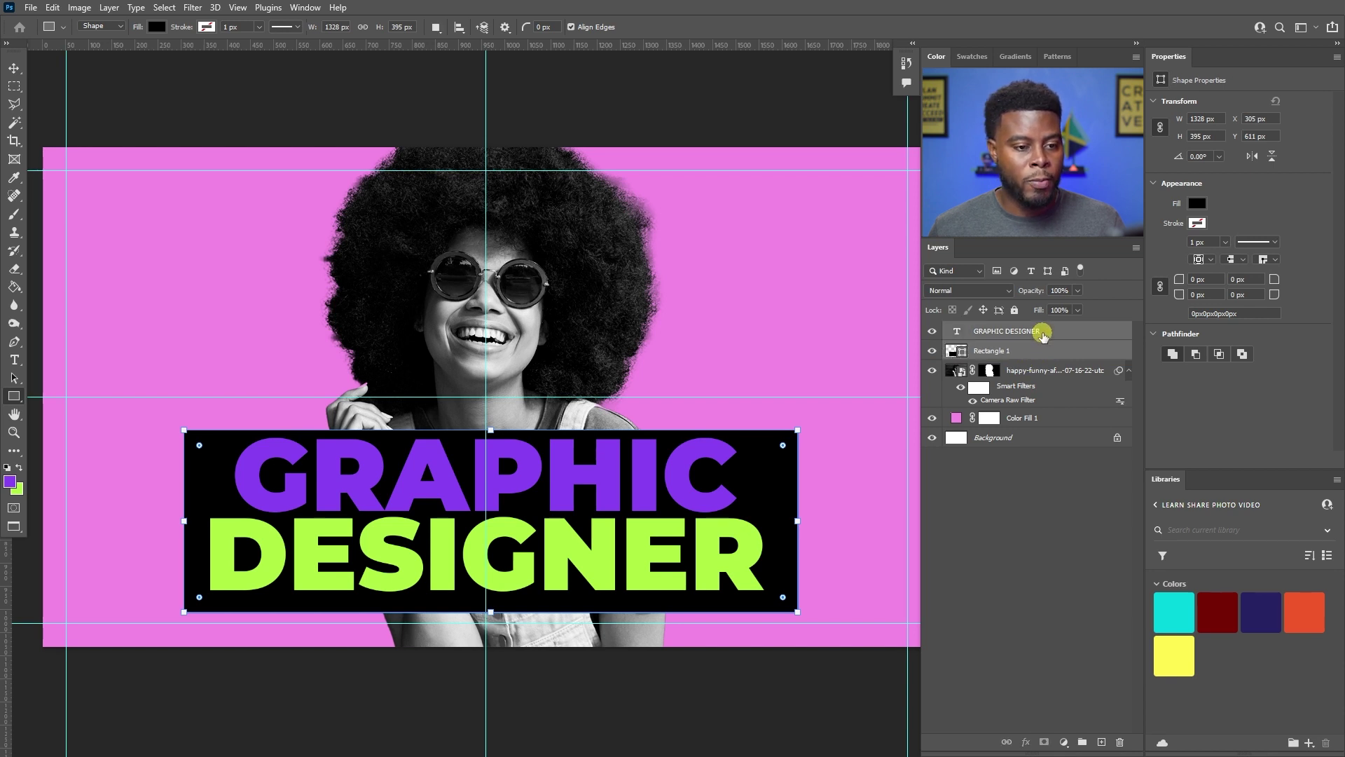
{"action": "key", "text": "v"}
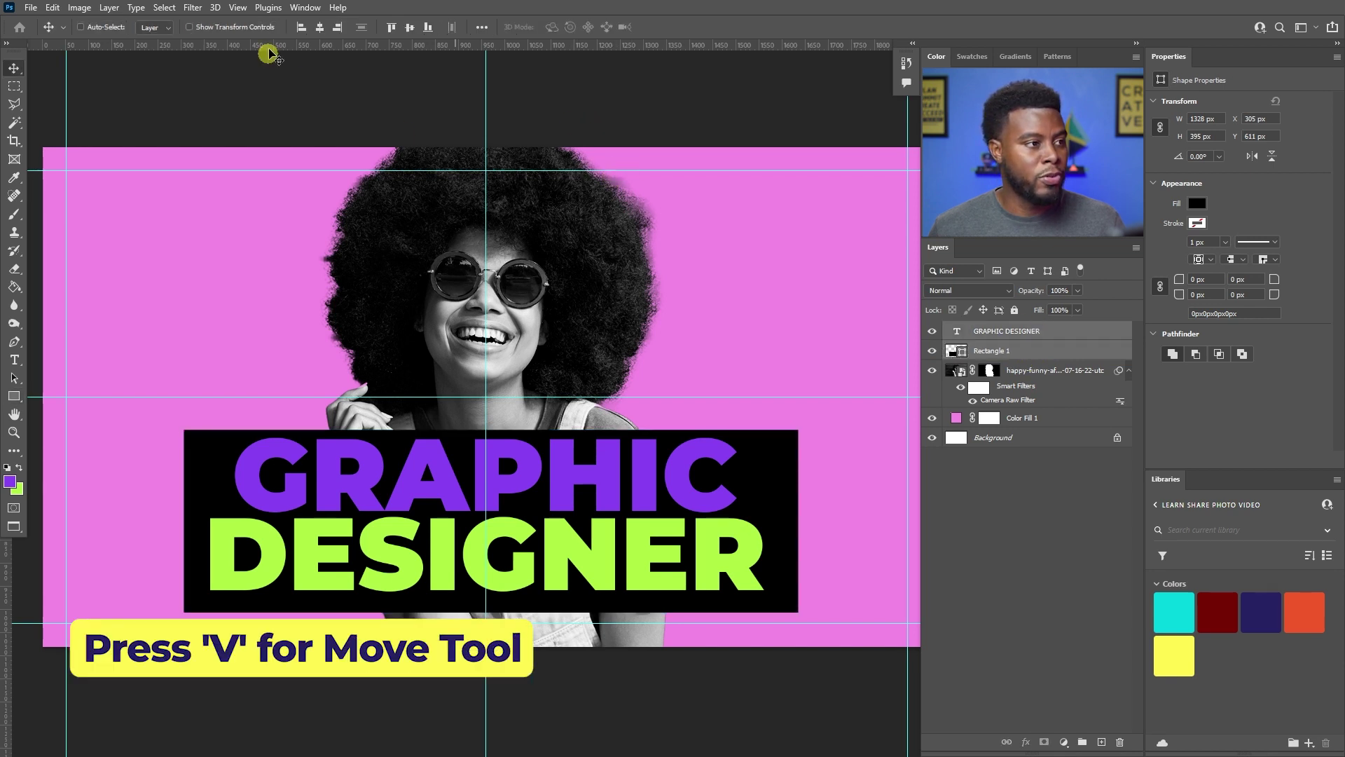
{"action": "left_click", "coordinate": [321, 28]}
{"action": "left_click", "coordinate": [410, 27]}
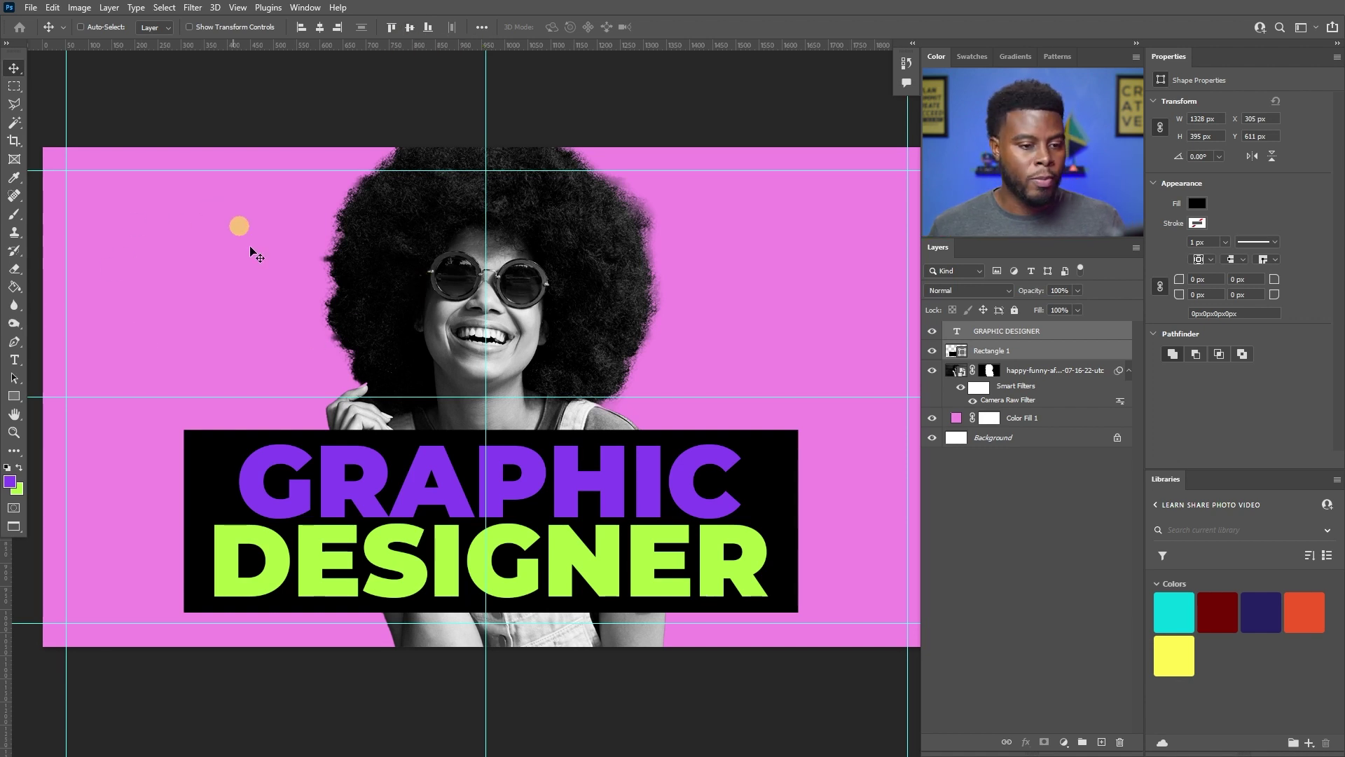
- Try rounding all four corners of the black rectangle together to about 106 px, and undo it
{"action": "left_click", "coordinate": [1010, 352]}
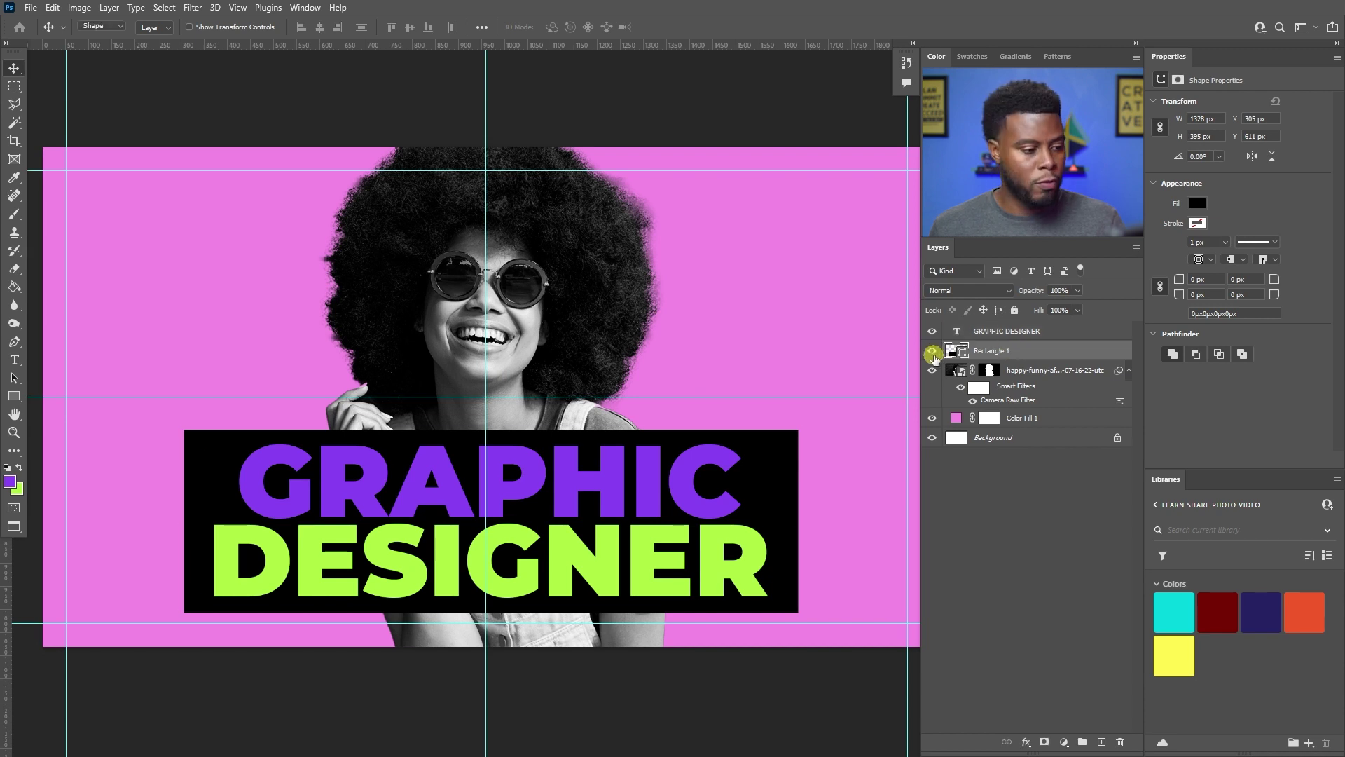
{"action": "key", "text": "u"}
{"action": "scroll", "coordinate": [705, 607], "scroll_direction": "up", "scroll_amount": 2}
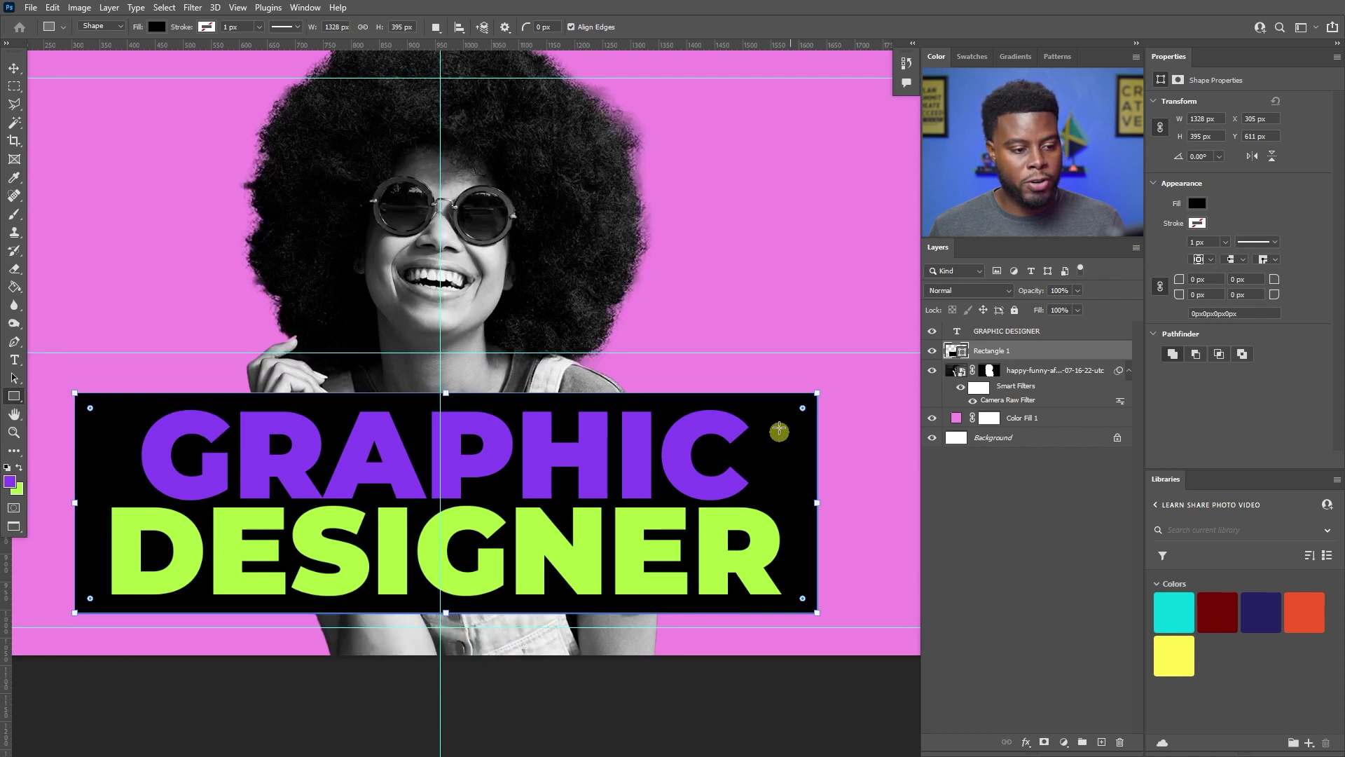
{"action": "left_click_drag", "start_coordinate": [802, 407], "coordinate": [760, 424]}
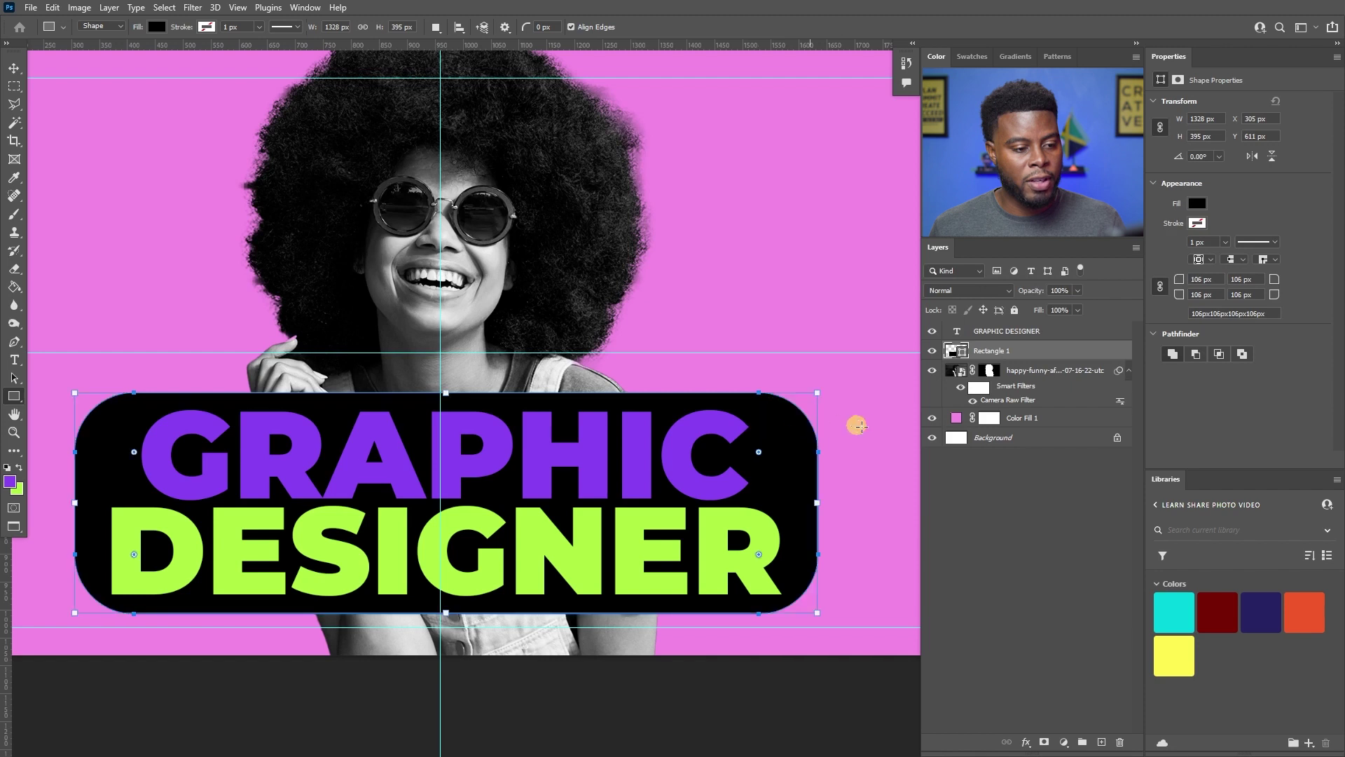
{"action": "key", "text": "ctrl+z"}
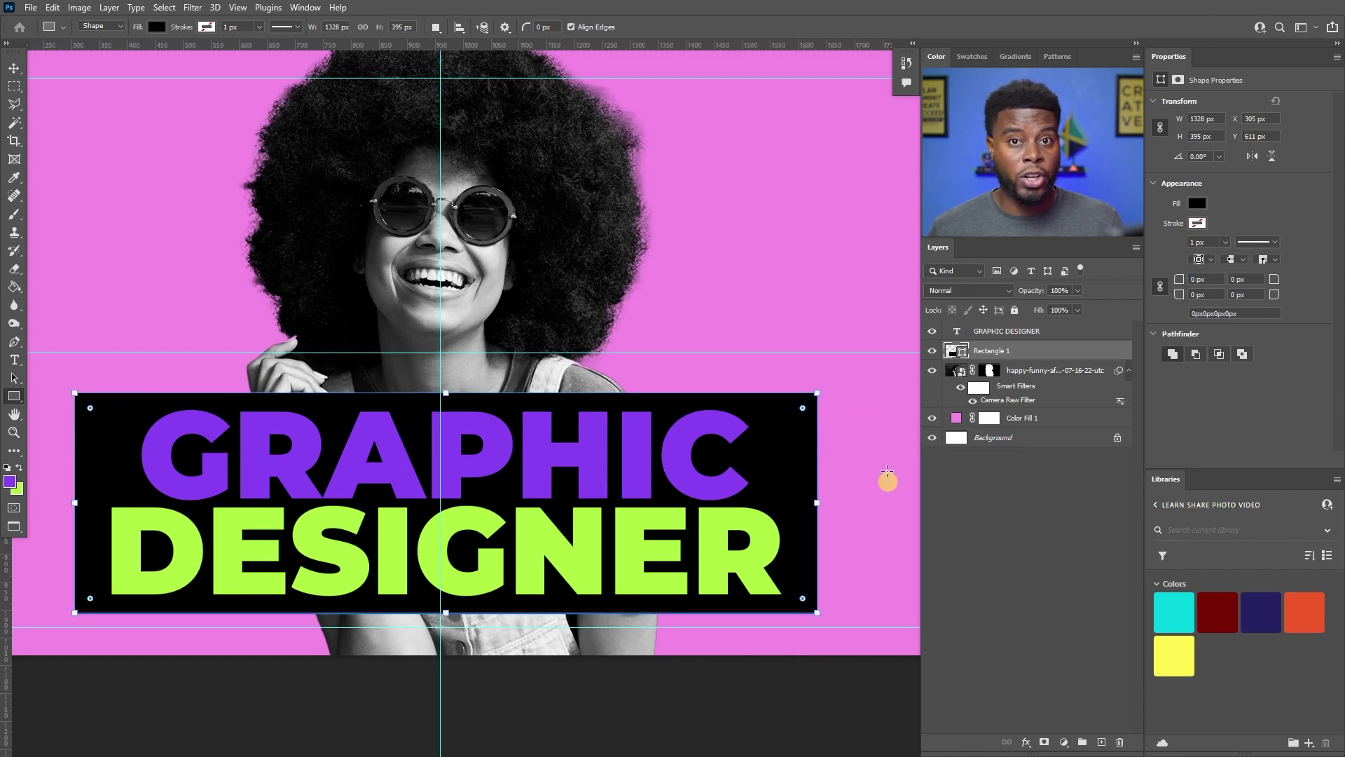
- Unlink the black rectangle's corner radii and set its top-left and bottom-right corners to 150 px
{"action": "left_click", "coordinate": [1161, 288]}
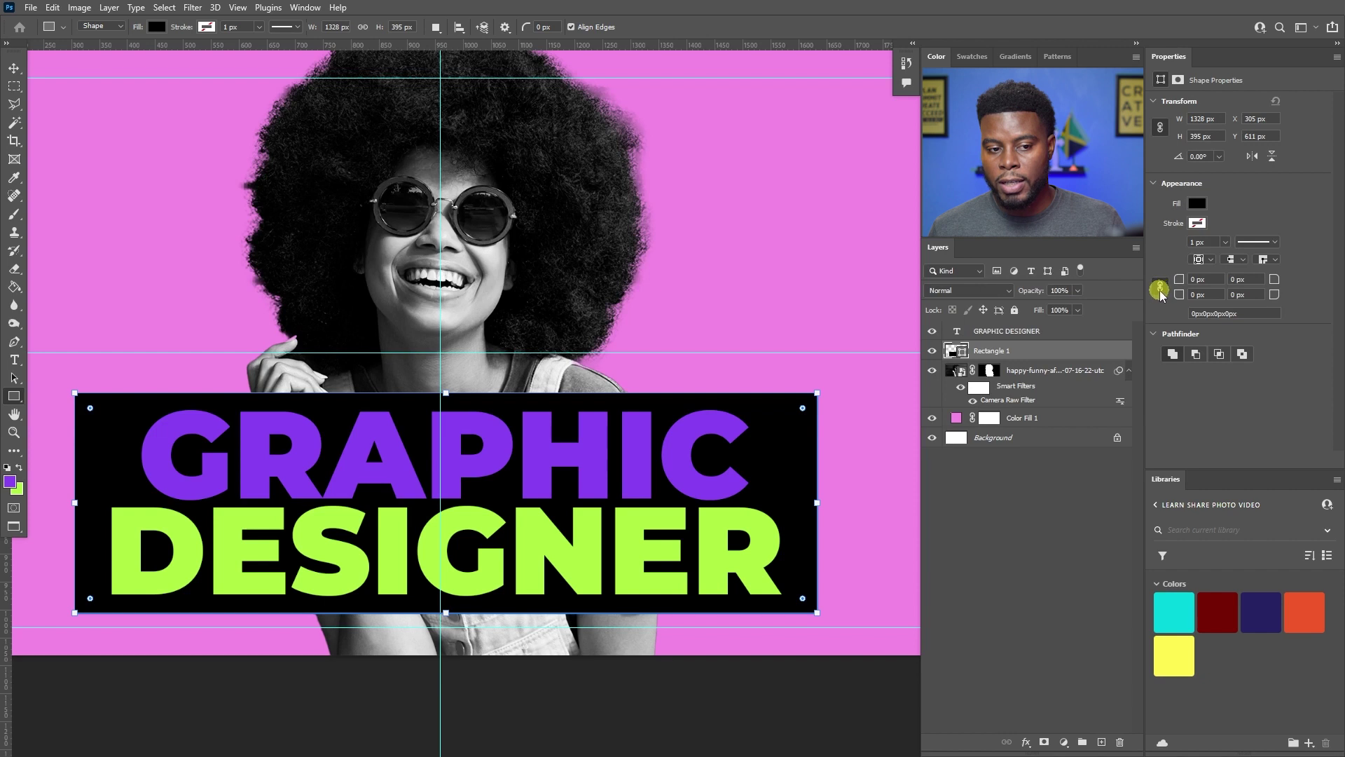
{"action": "left_click", "coordinate": [1195, 279]}
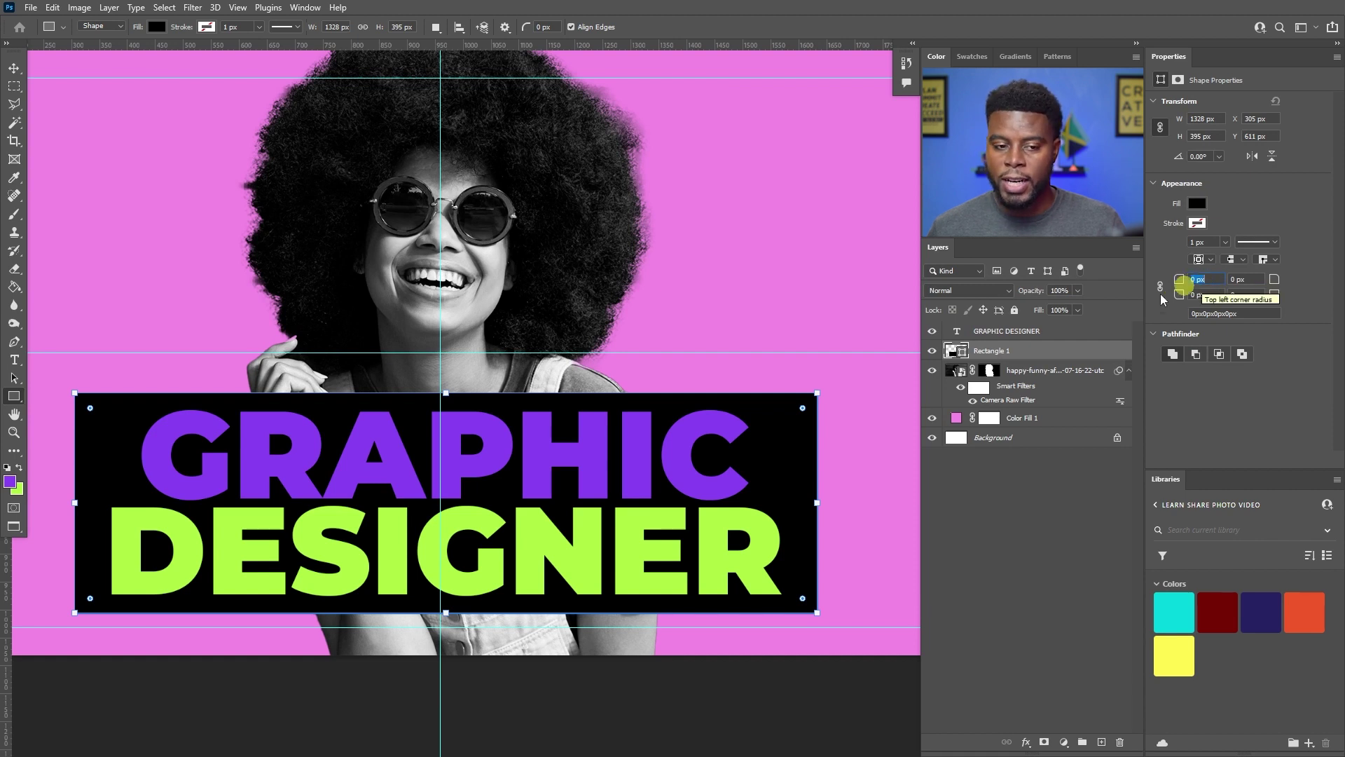
{"action": "type", "text": "150"}
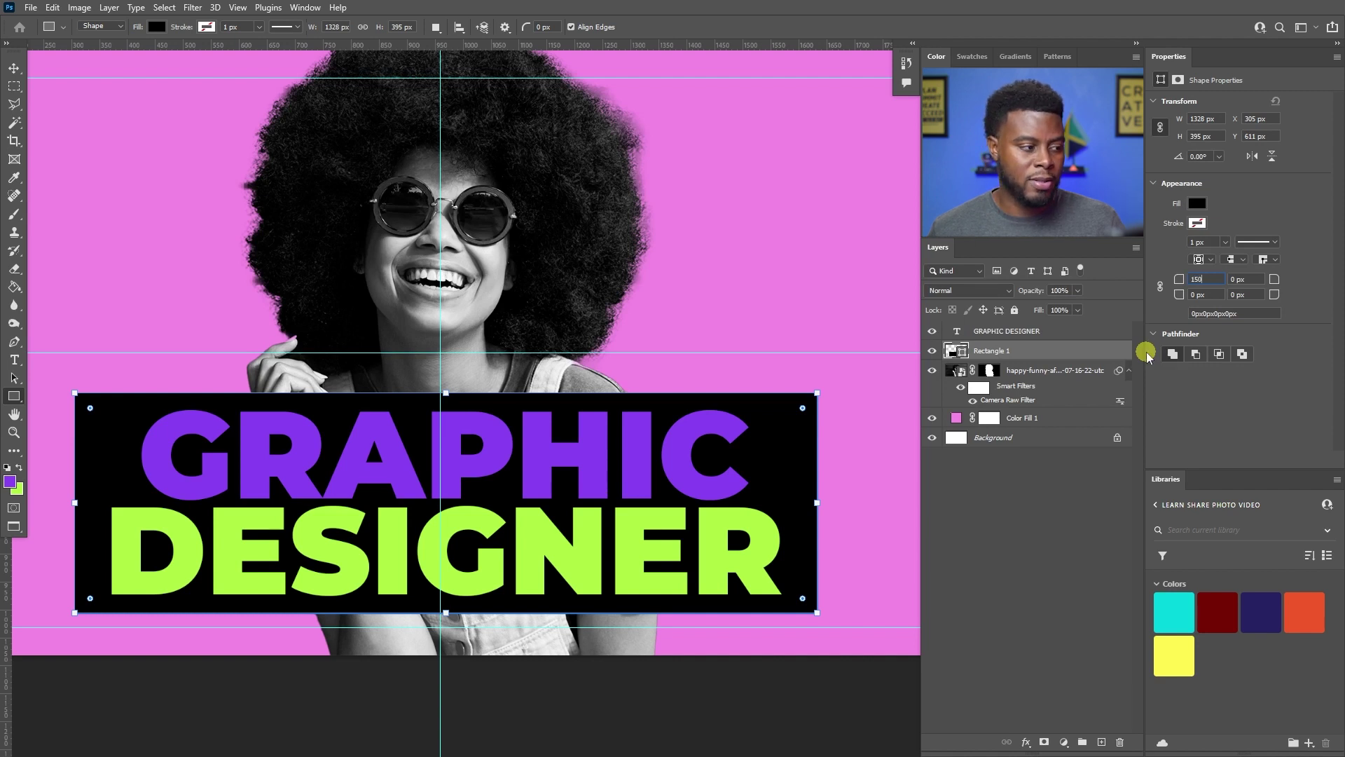
{"action": "key", "text": "Return"}
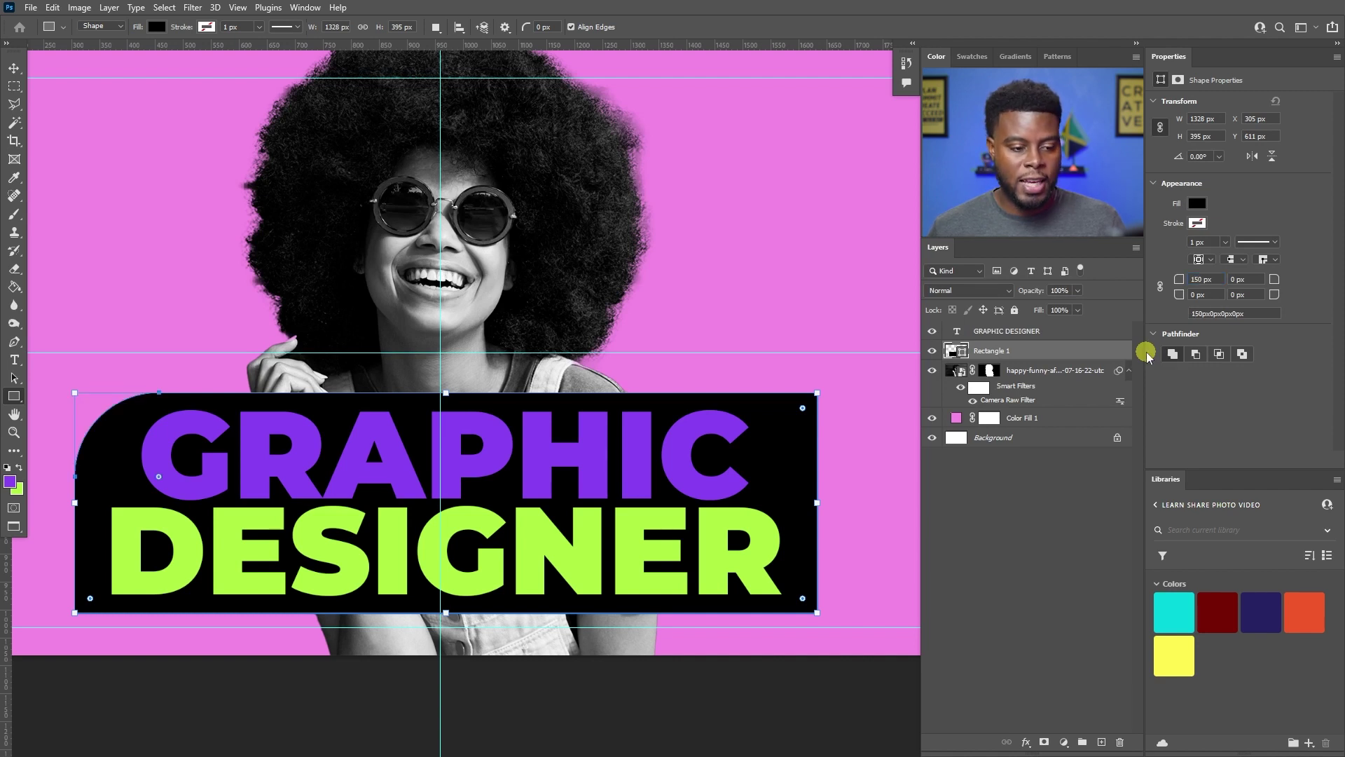
{"action": "left_click", "coordinate": [1250, 295]}
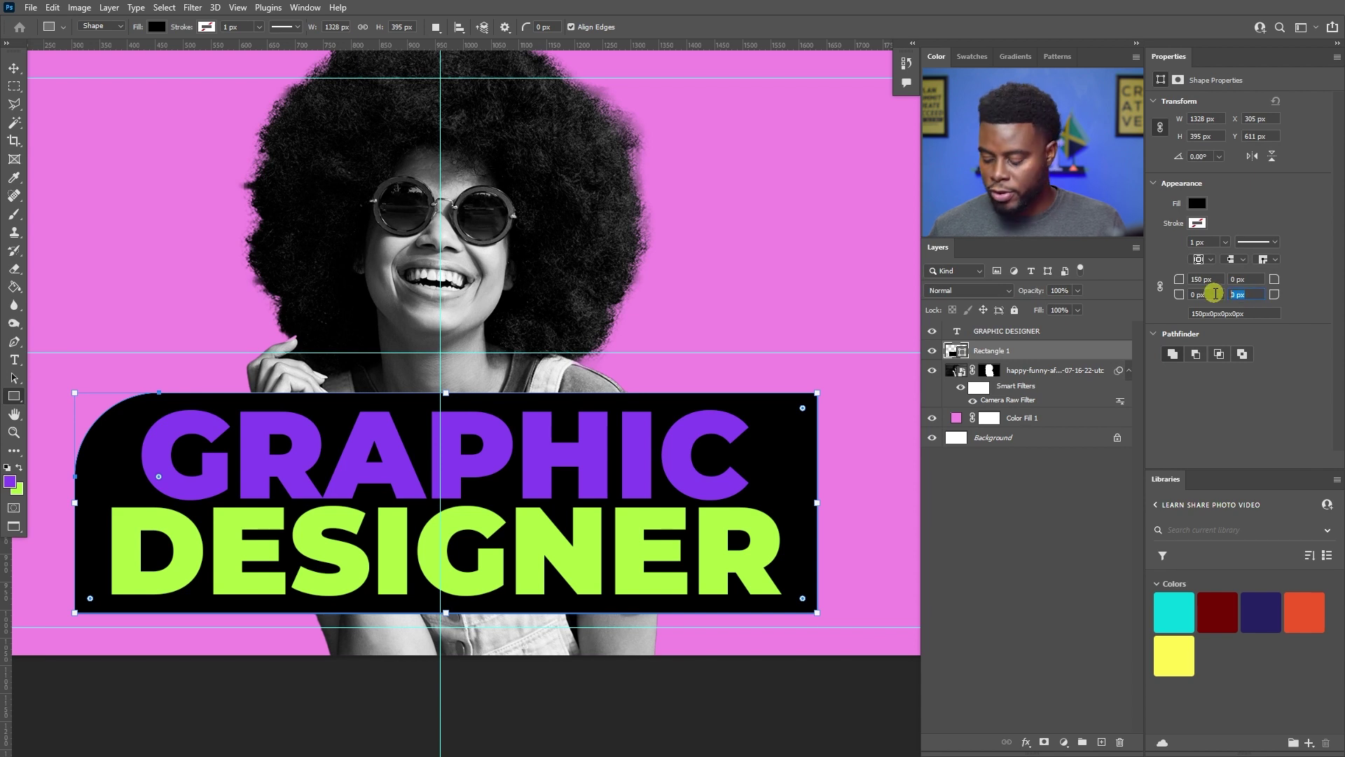
{"action": "type", "text": "150"}
{"action": "key", "text": "Return"}
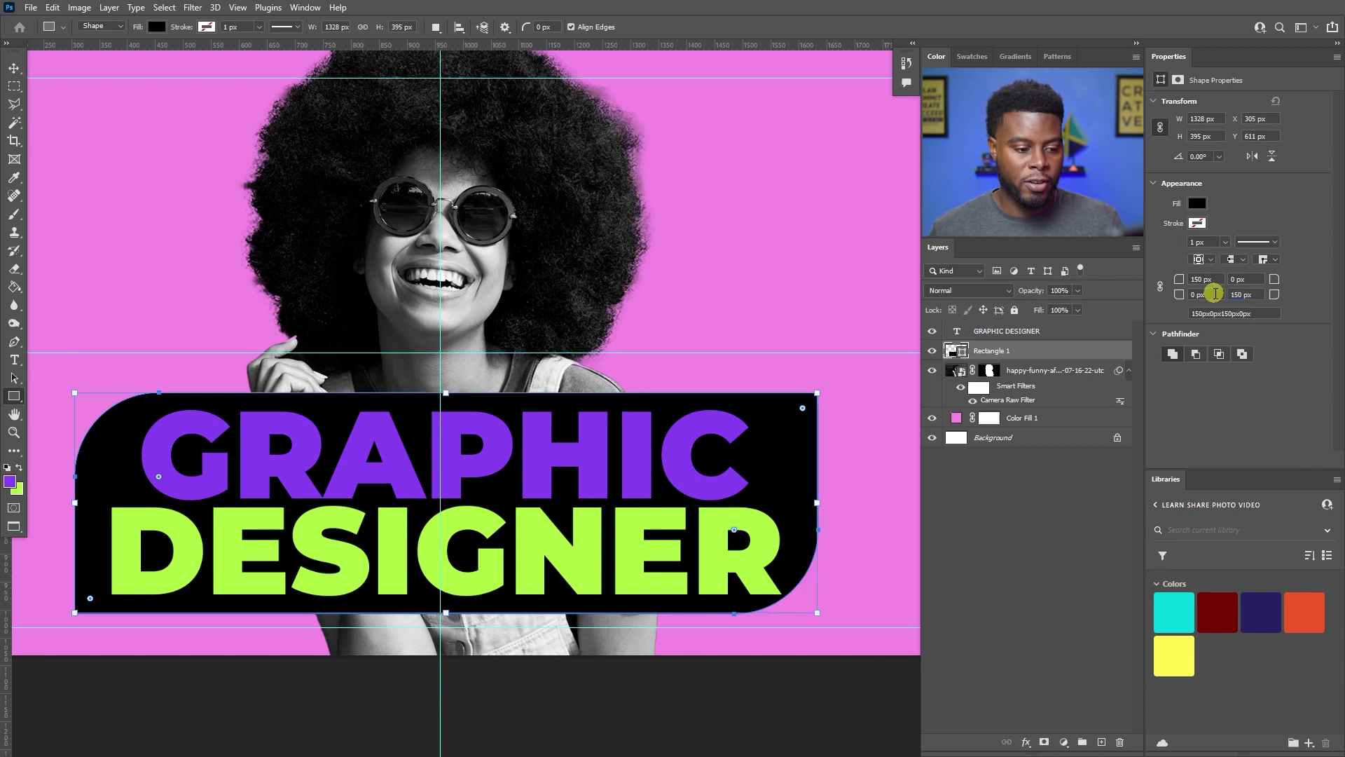
{"action": "scroll", "coordinate": [425, 424], "scroll_direction": "down", "scroll_amount": 1}
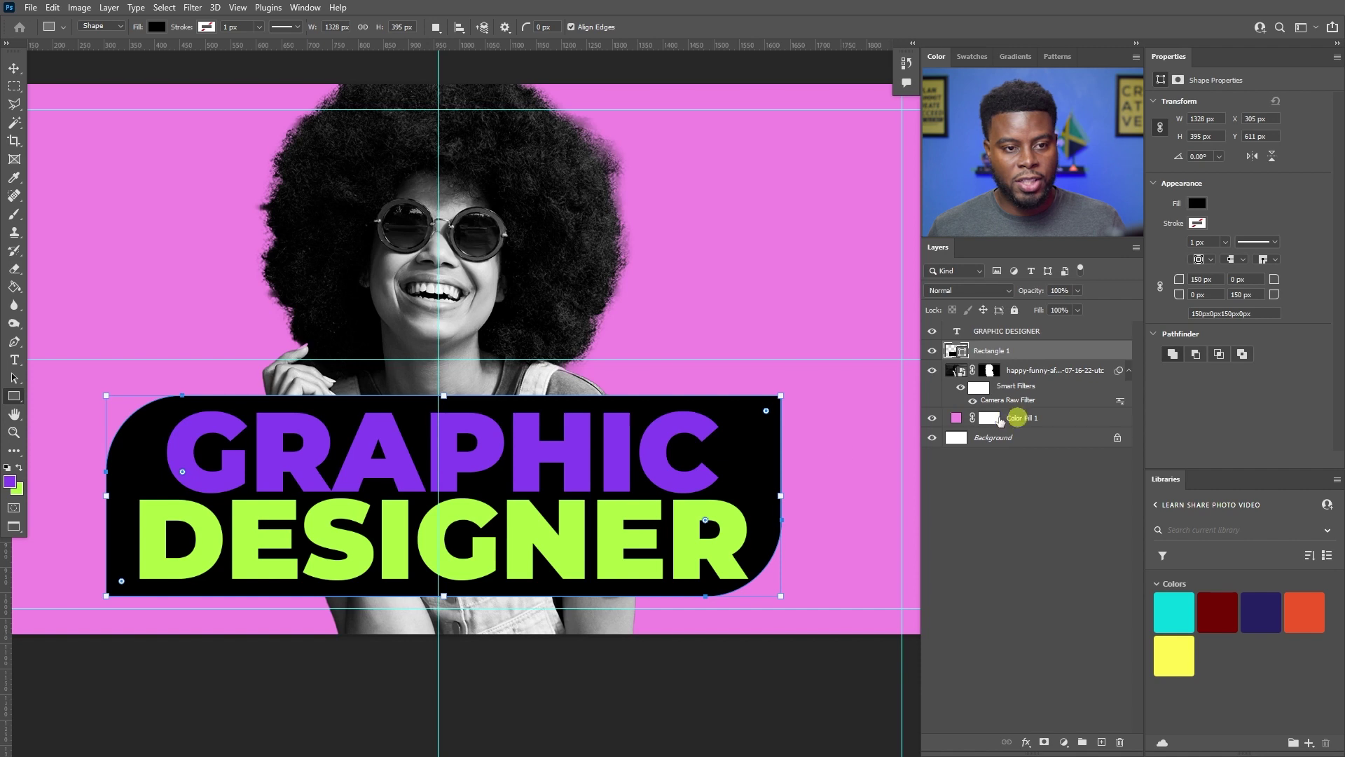
{"action": "left_click", "coordinate": [1161, 129]}
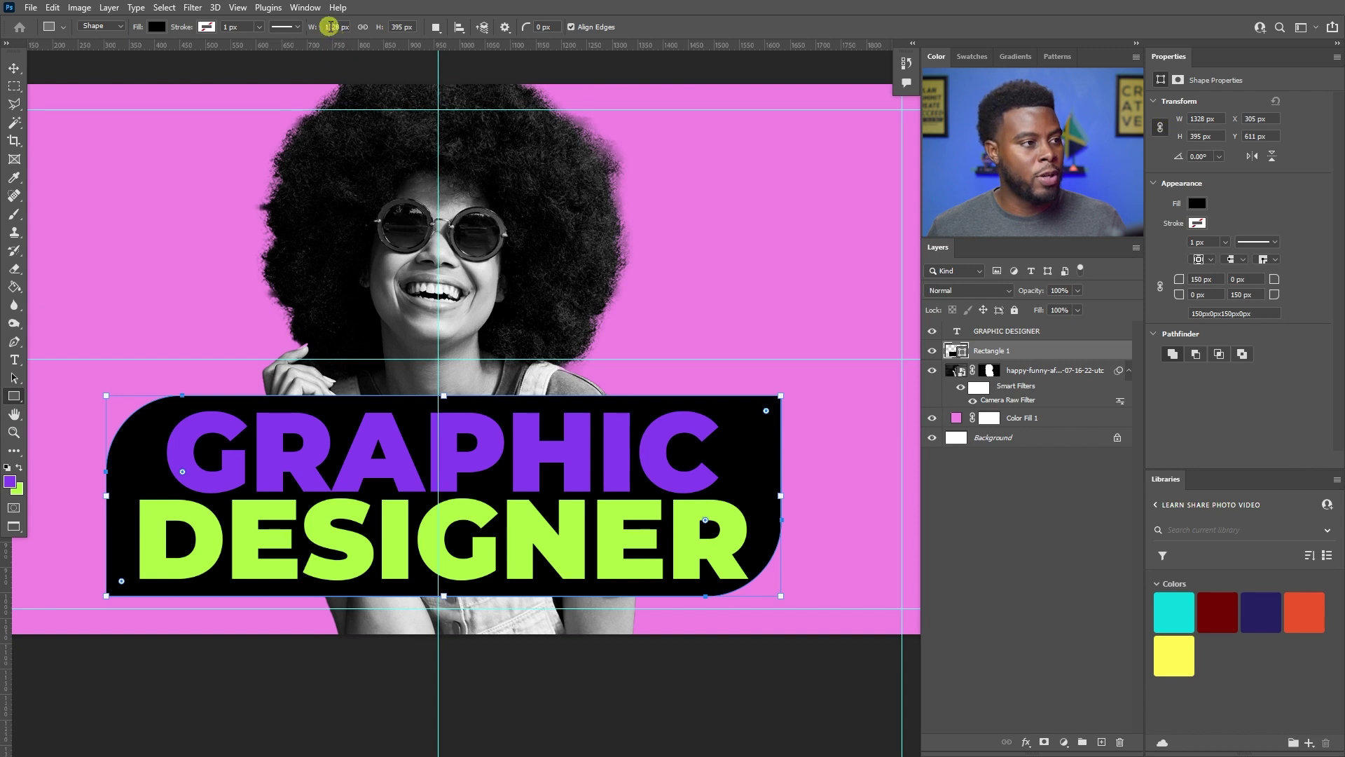
- Widen the black rectangle to 1378 px and horizontally centre the title text and rectangle on each other again
{"action": "left_click", "coordinate": [308, 28]}
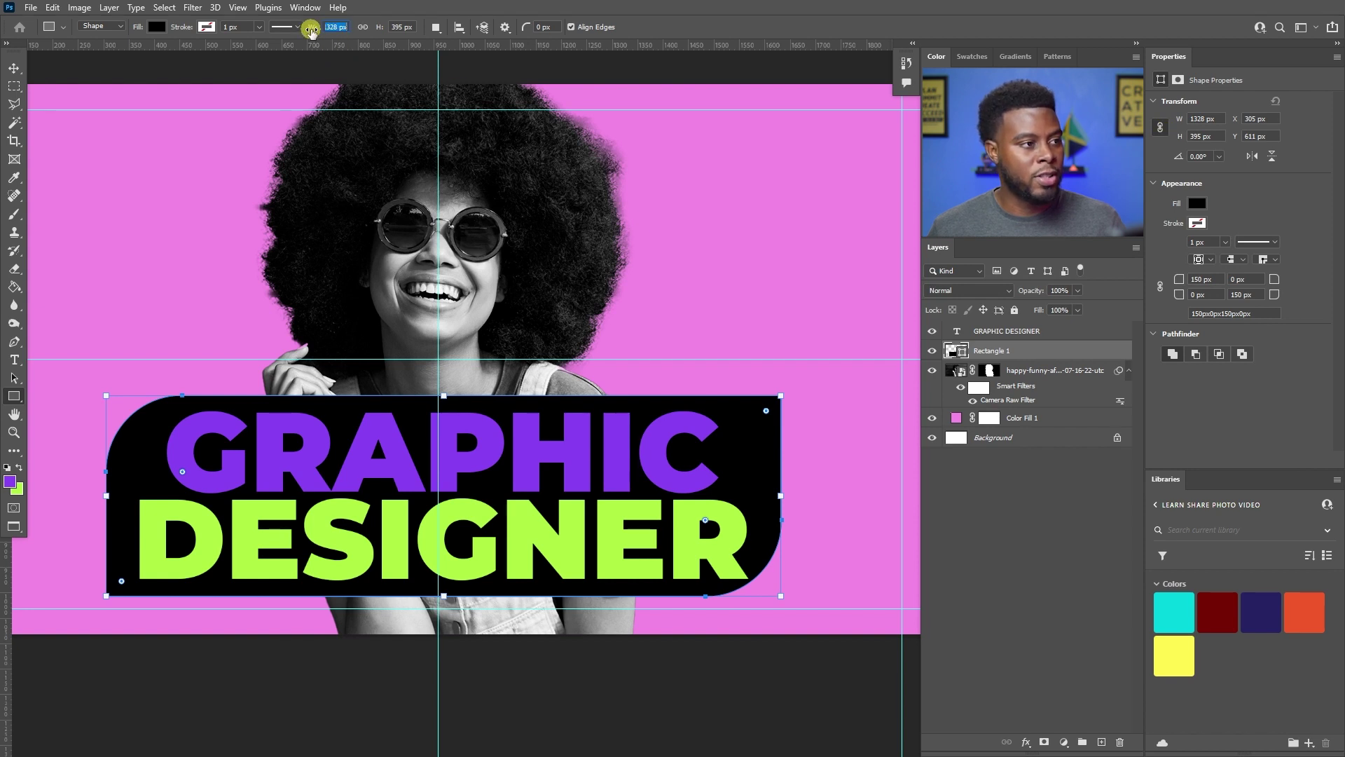
{"action": "left_click_drag", "start_coordinate": [326, 31], "coordinate": [332, 28]}
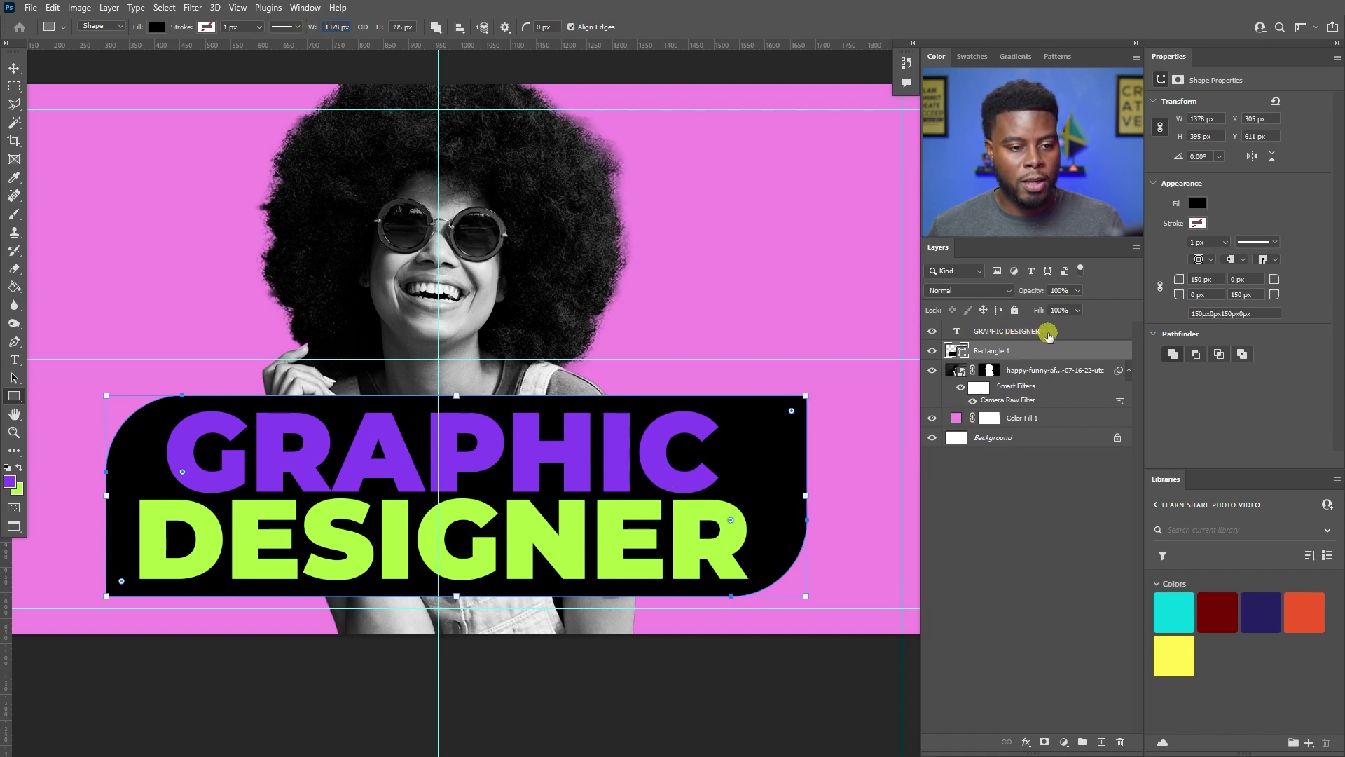
{"action": "left_click", "coordinate": [1049, 333], "text": "shift"}
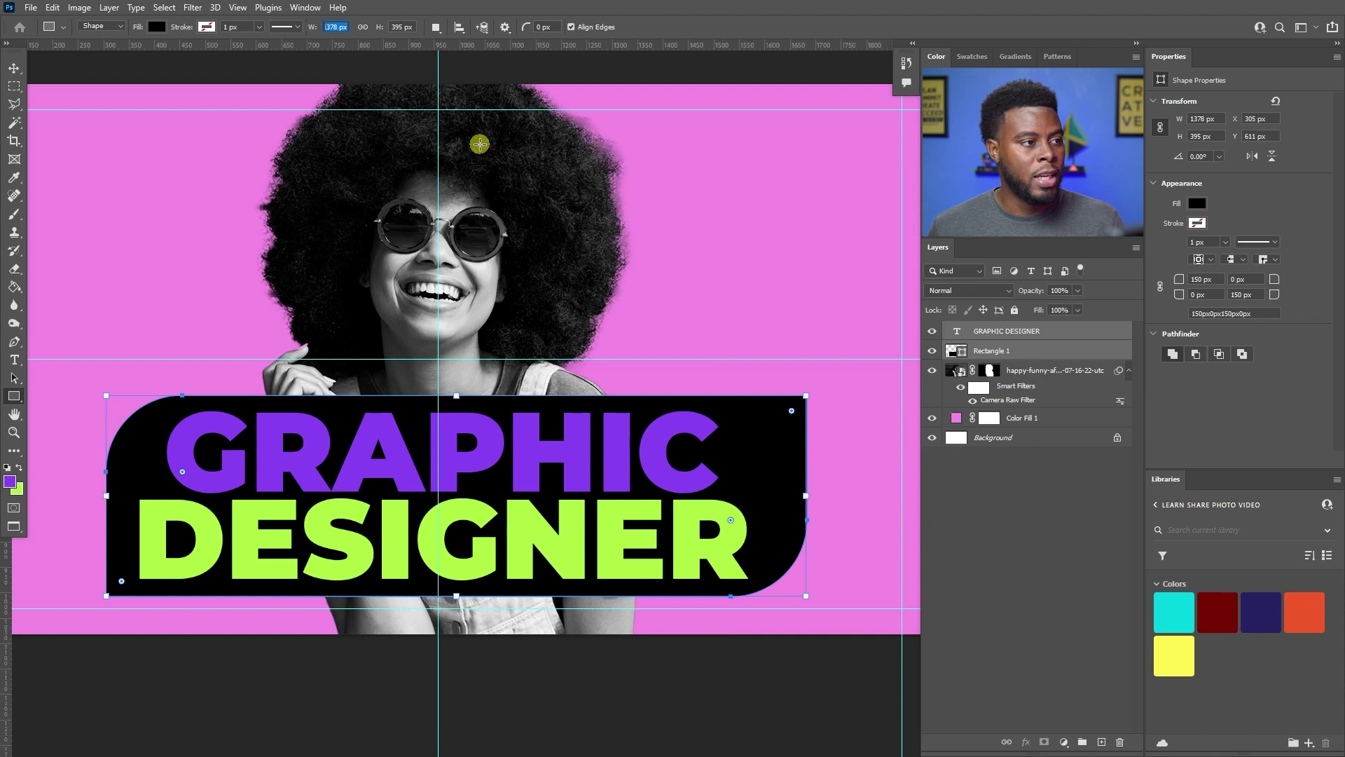
{"action": "key", "text": "v"}
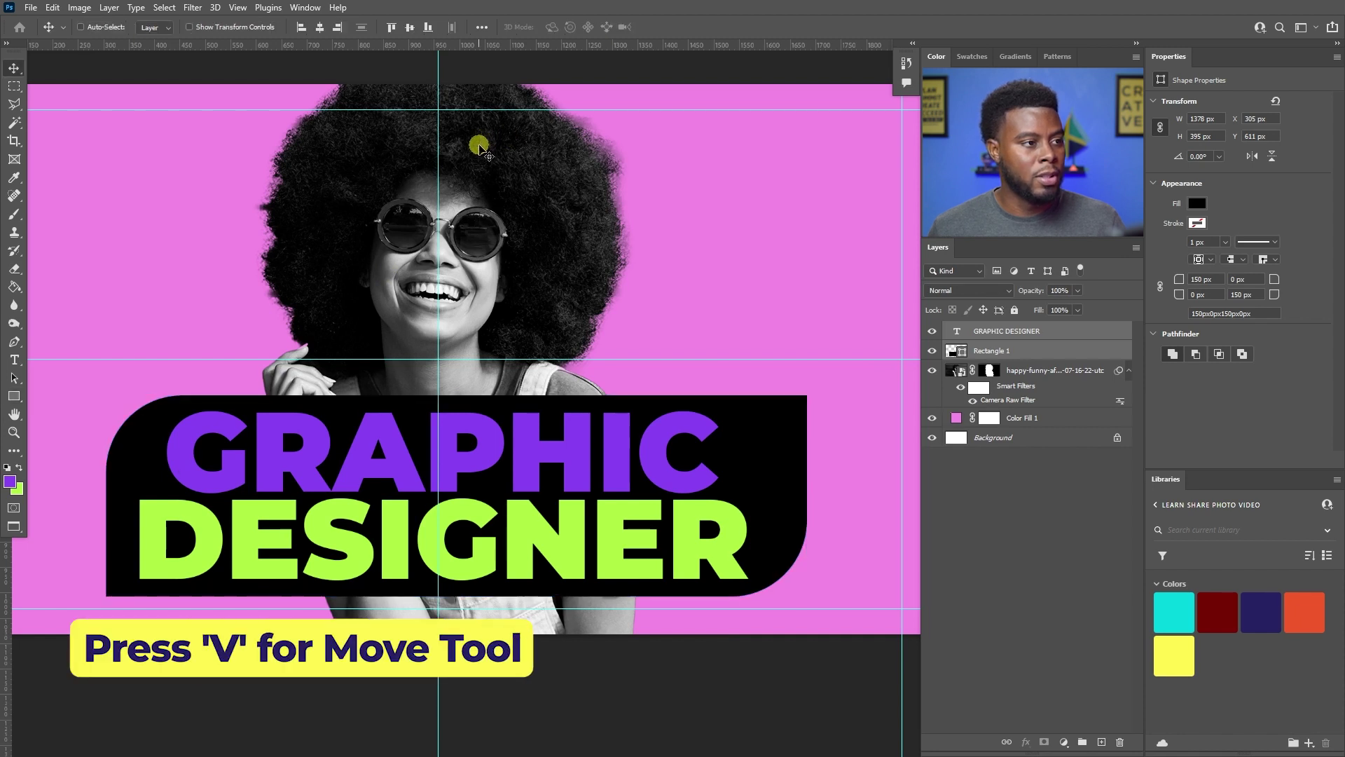
{"action": "left_click", "coordinate": [396, 28]}
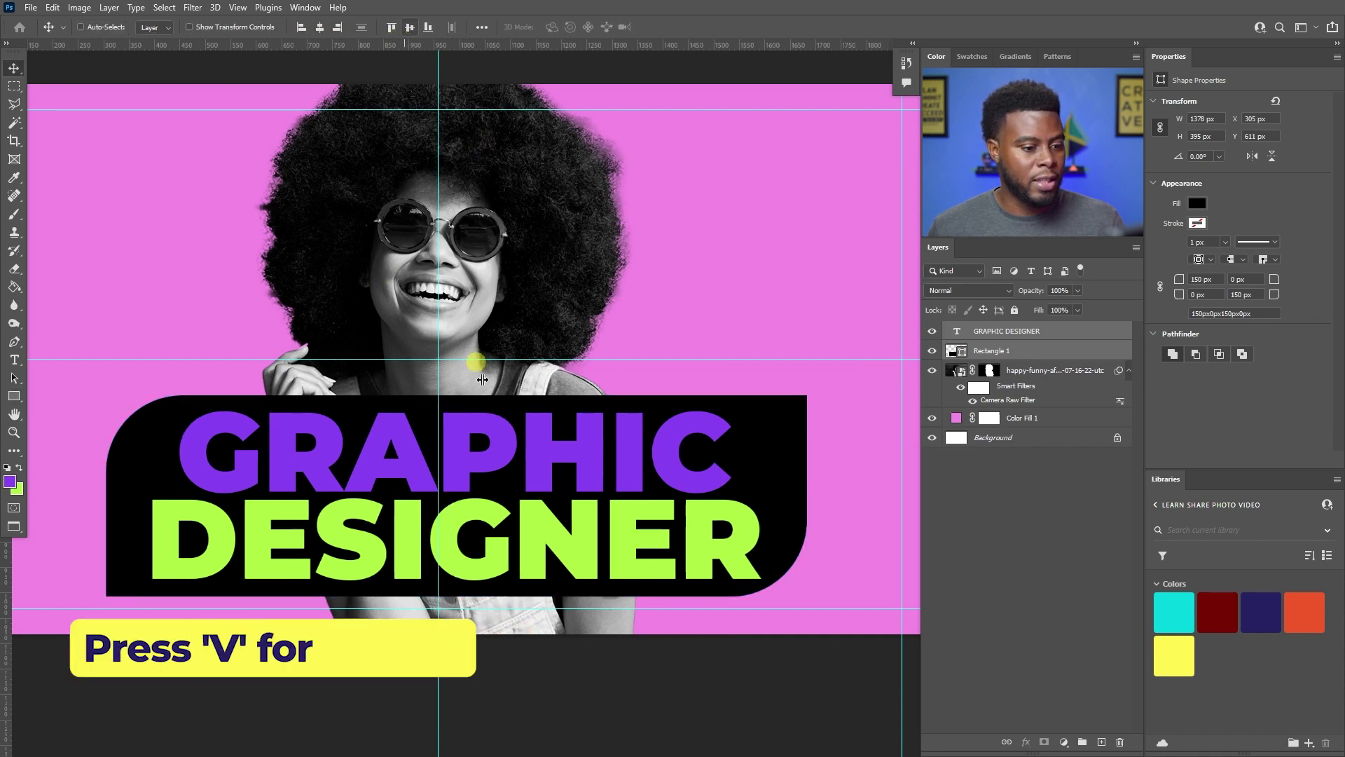
{"action": "scroll", "coordinate": [518, 508], "scroll_direction": "down", "scroll_amount": 3}
{"action": "scroll", "coordinate": [449, 515], "scroll_direction": "up", "scroll_amount": 1}
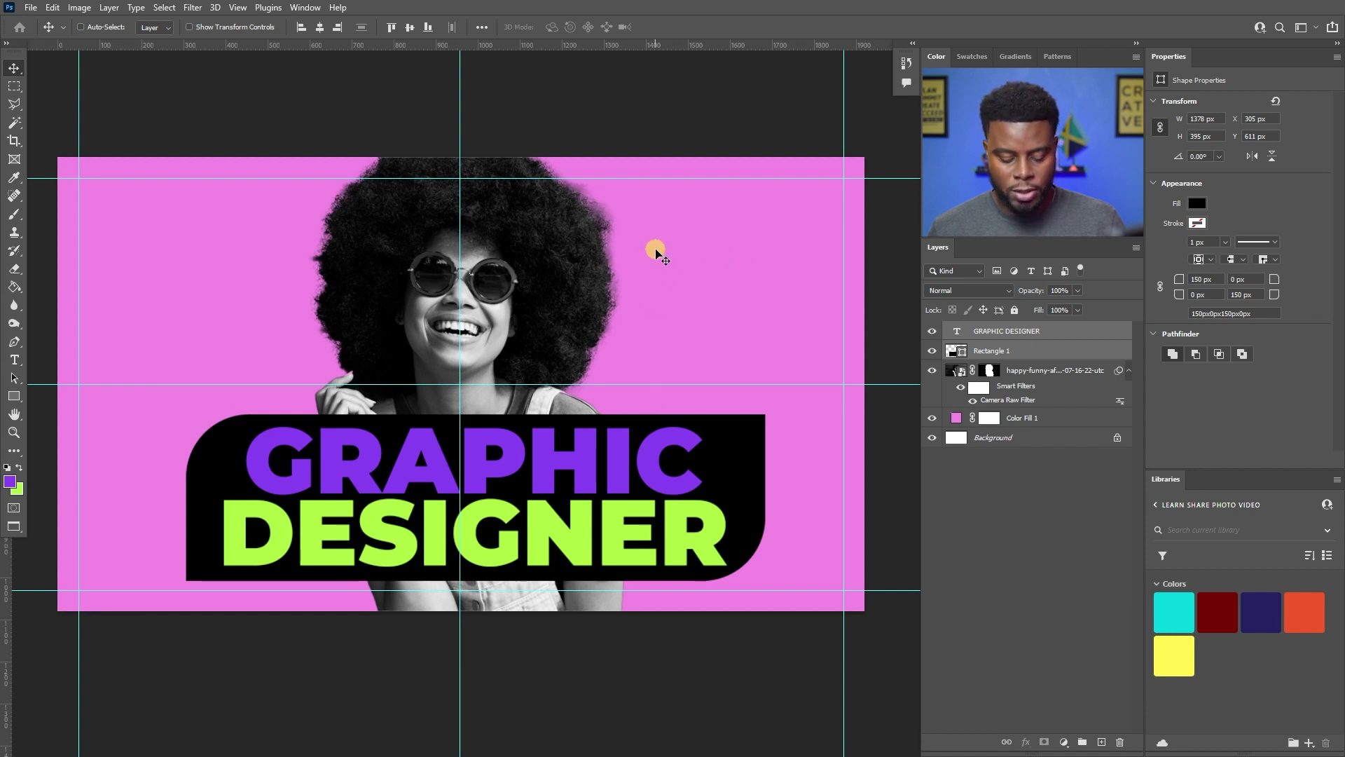
- Add a new text layer containing a row of 11 periods on the pink area left of the woman's head
{"action": "key", "text": "t"}
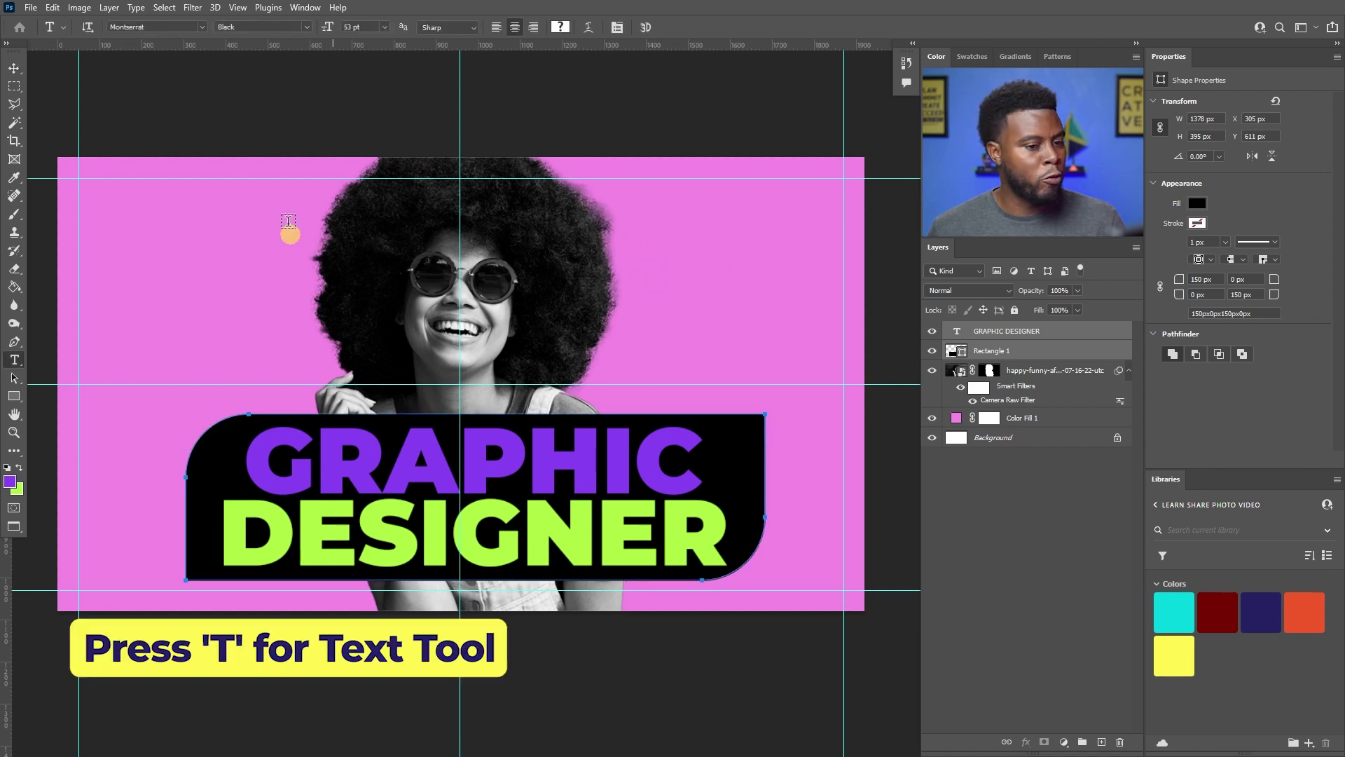
{"action": "left_click", "coordinate": [210, 236]}
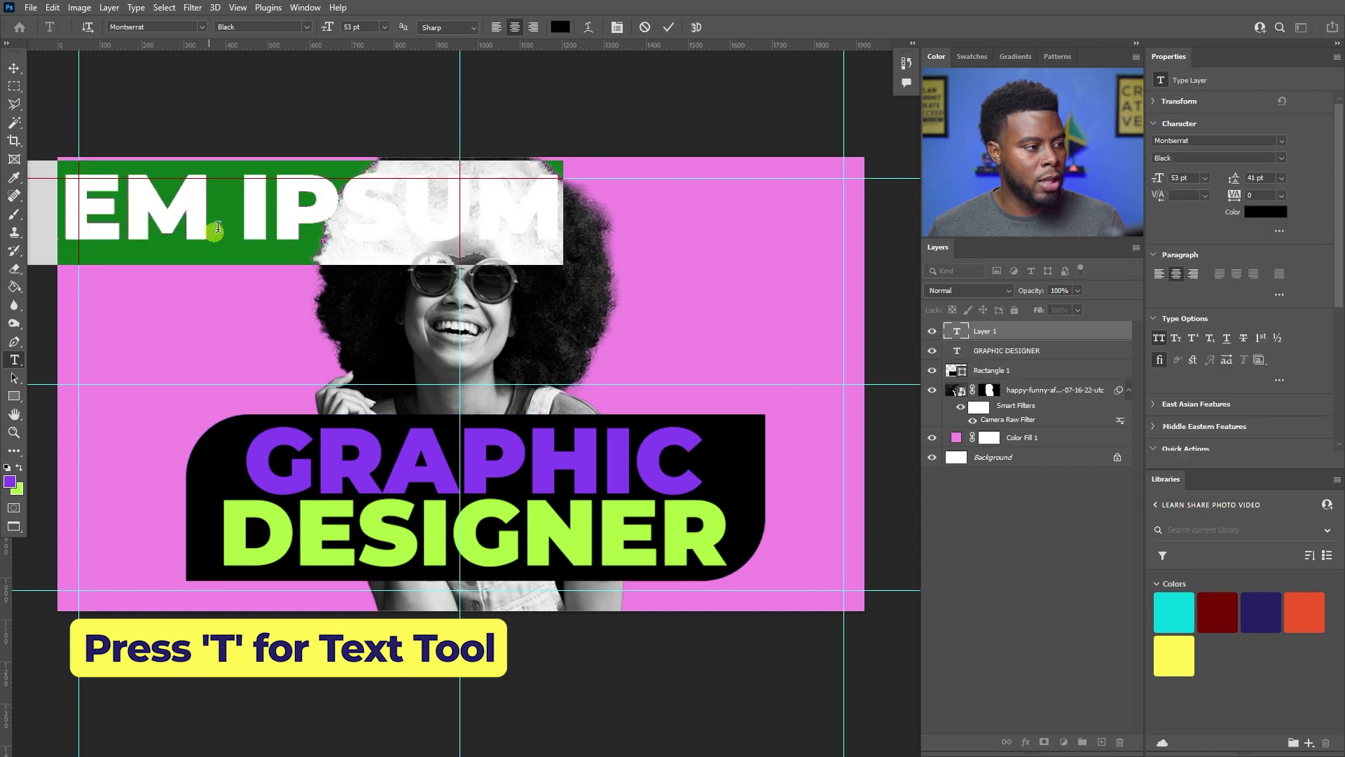
{"action": "type", "text": ".........."}
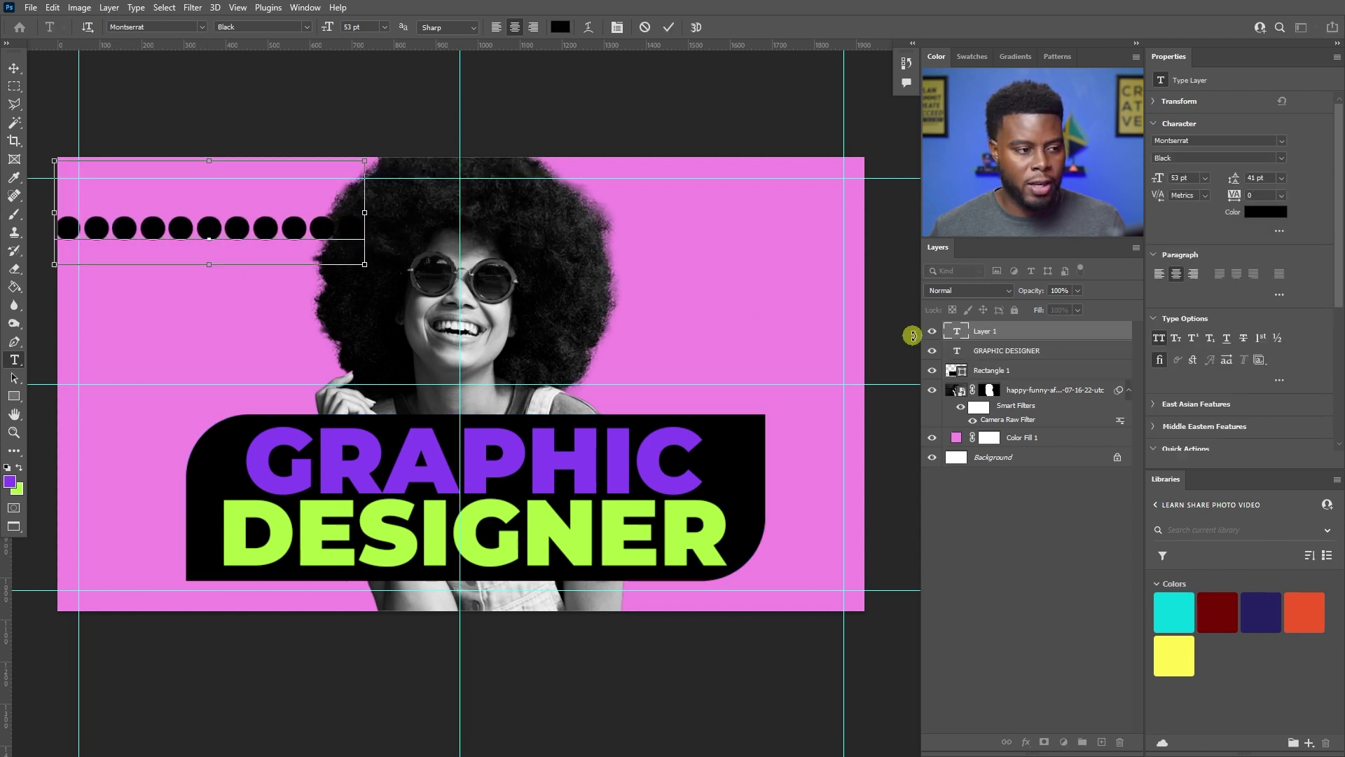
- Set the row of periods to a 33 pt font size and a tracking of 200
{"action": "key", "text": "ctrl+a"}
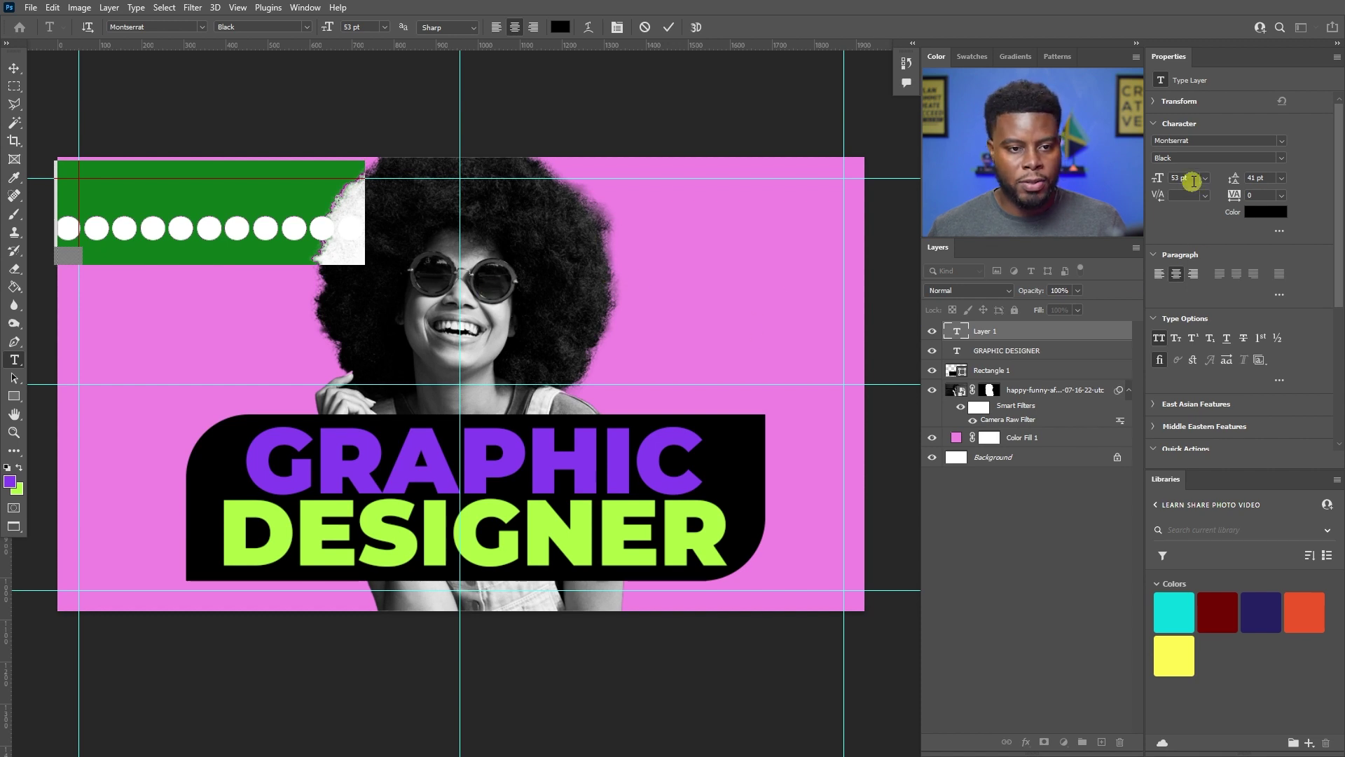
{"action": "scroll", "coordinate": [1194, 179], "scroll_direction": "down", "scroll_amount": 20}
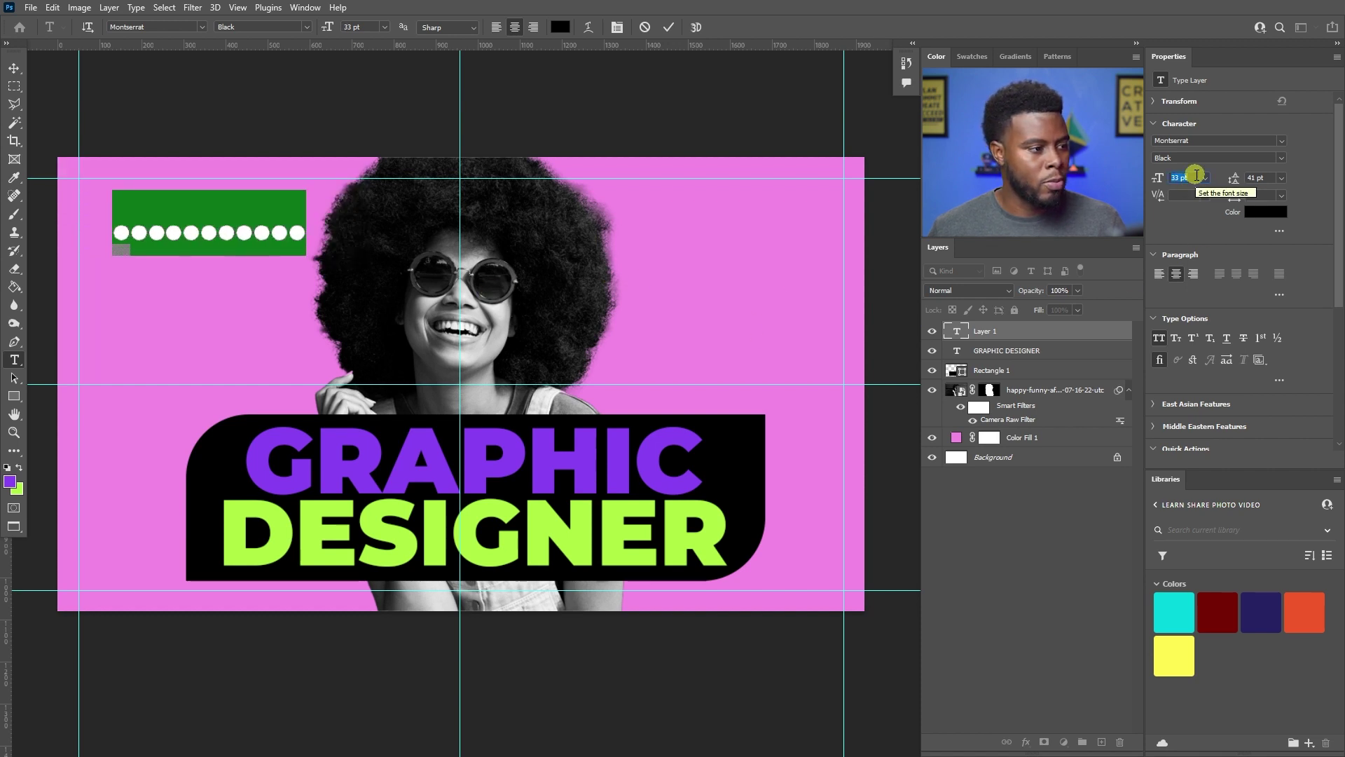
{"action": "left_click", "coordinate": [1256, 194]}
{"action": "type", "text": "200"}
{"action": "key", "text": "Return"}
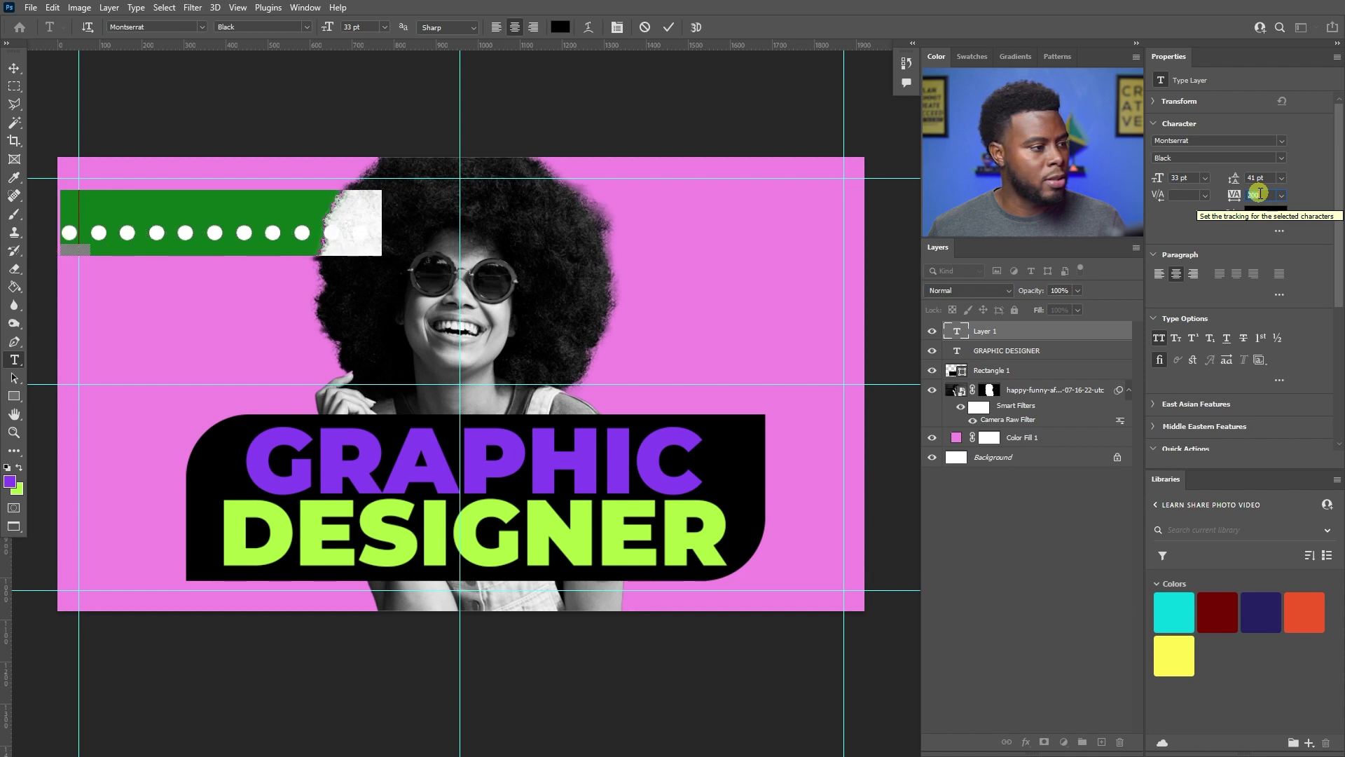
{"action": "left_click", "coordinate": [1057, 331]}
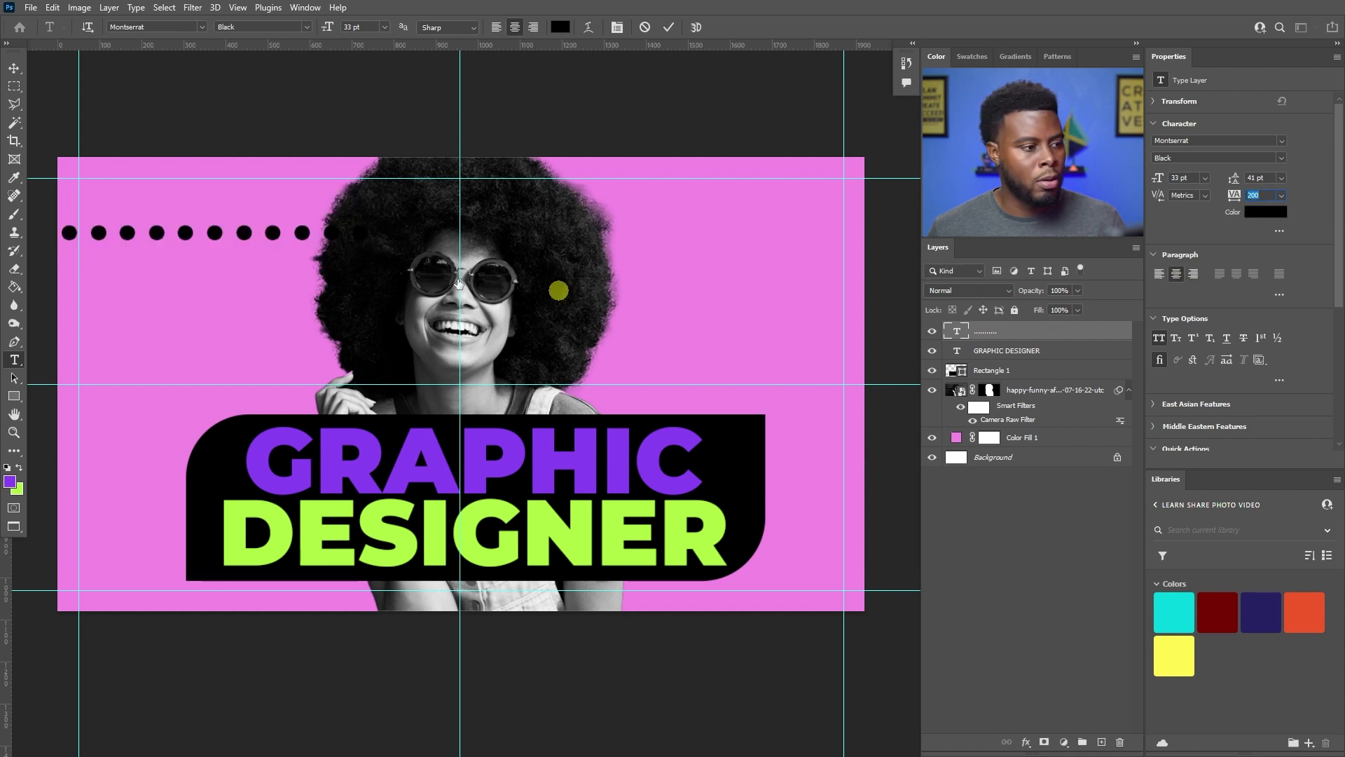
- Move the dotted row to the right across the woman's forehead and change its text colour to white (ffffff)
{"action": "key", "text": "v"}
{"action": "left_click_drag", "start_coordinate": [231, 239], "coordinate": [323, 250]}
{"action": "left_click", "coordinate": [1265, 211]}
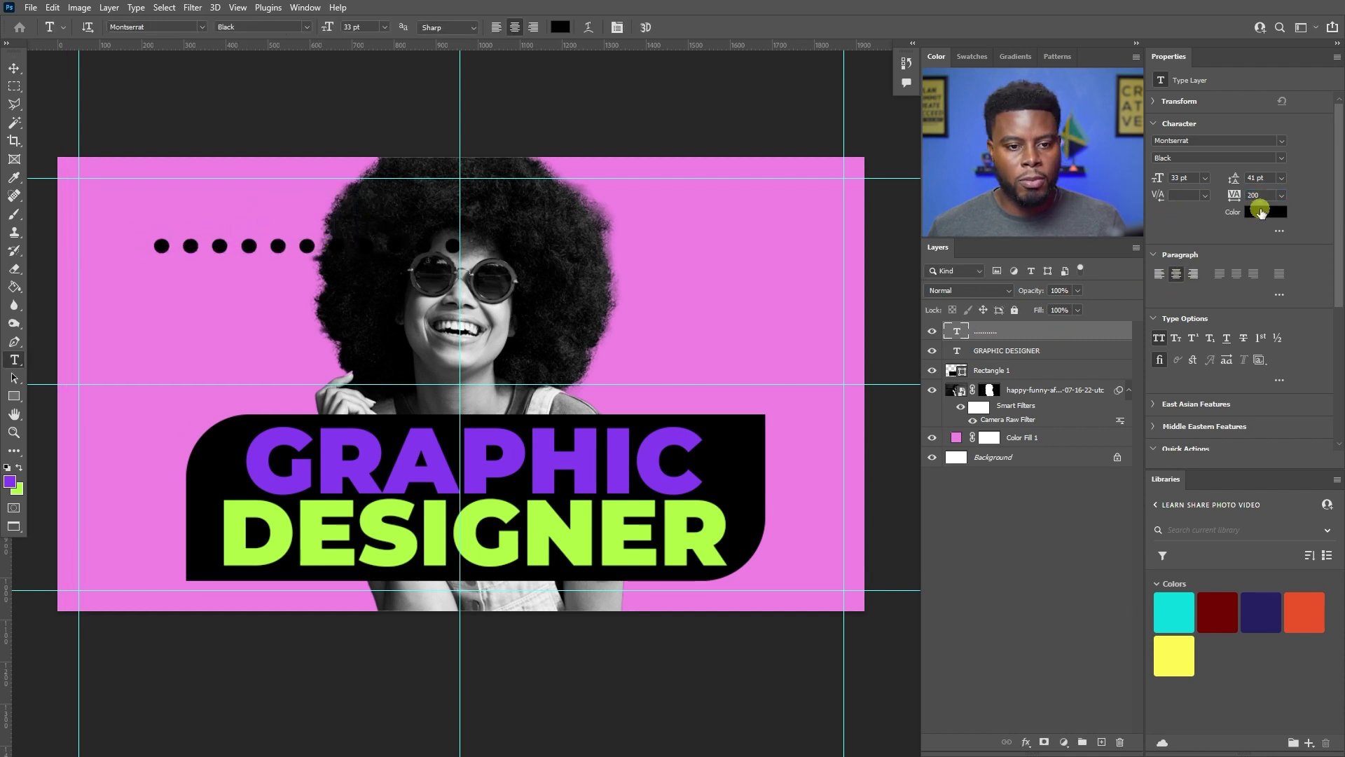
{"action": "type", "text": "ffffff"}
{"action": "key", "text": "Return"}
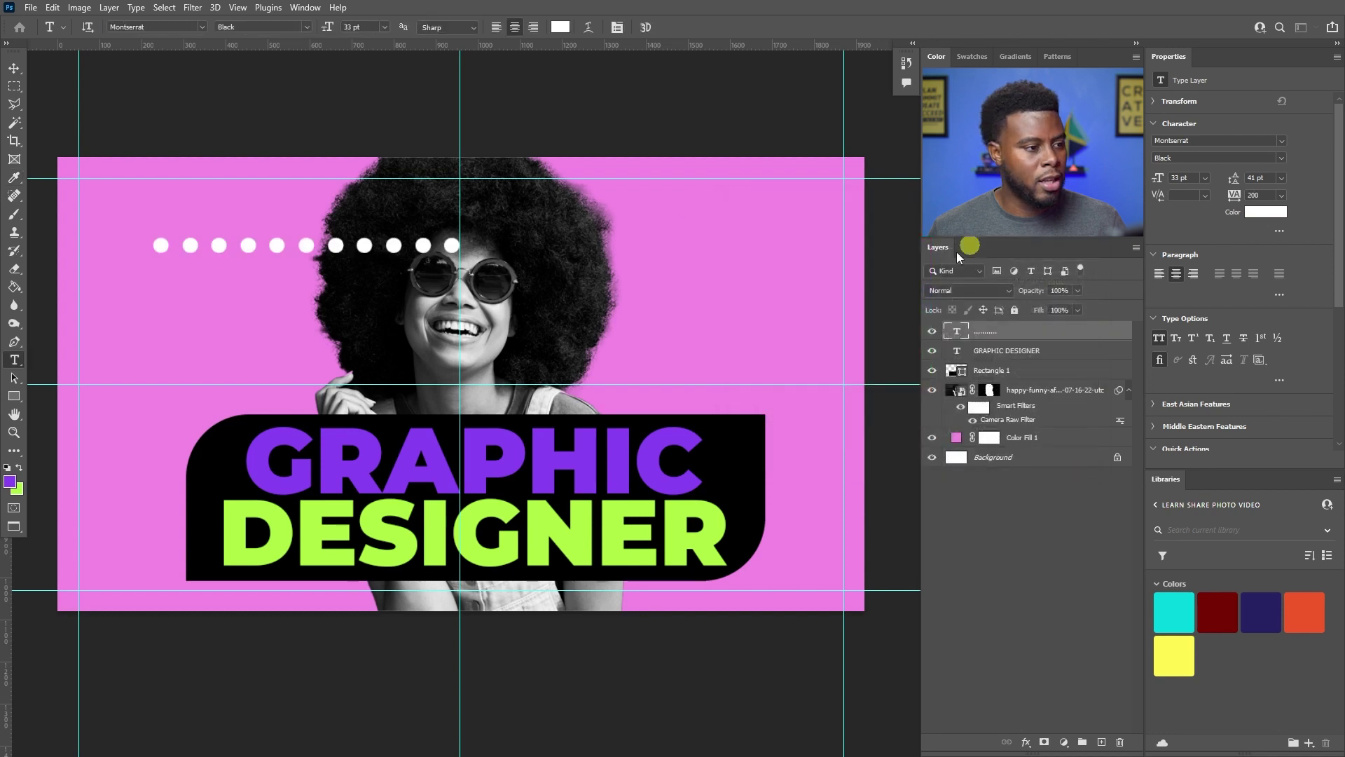
- Extend the dotted row to 18 periods and move it so it spans the middle of the canvas above the sunglasses
{"action": "left_click", "coordinate": [424, 251]}
{"action": "type", "text": "....."}
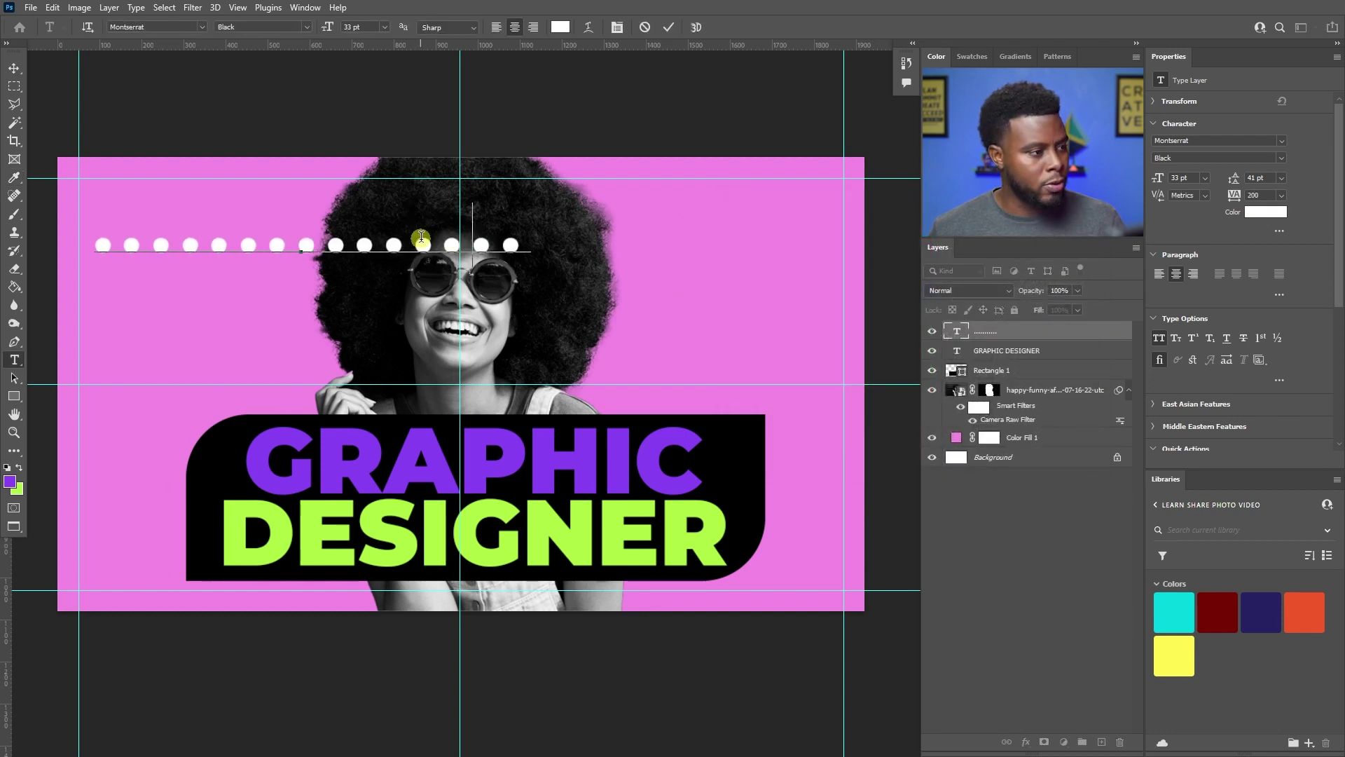
{"action": "key", "text": "ctrl+Return"}
{"action": "key", "text": "v"}
{"action": "left_click_drag", "start_coordinate": [331, 245], "coordinate": [488, 247]}
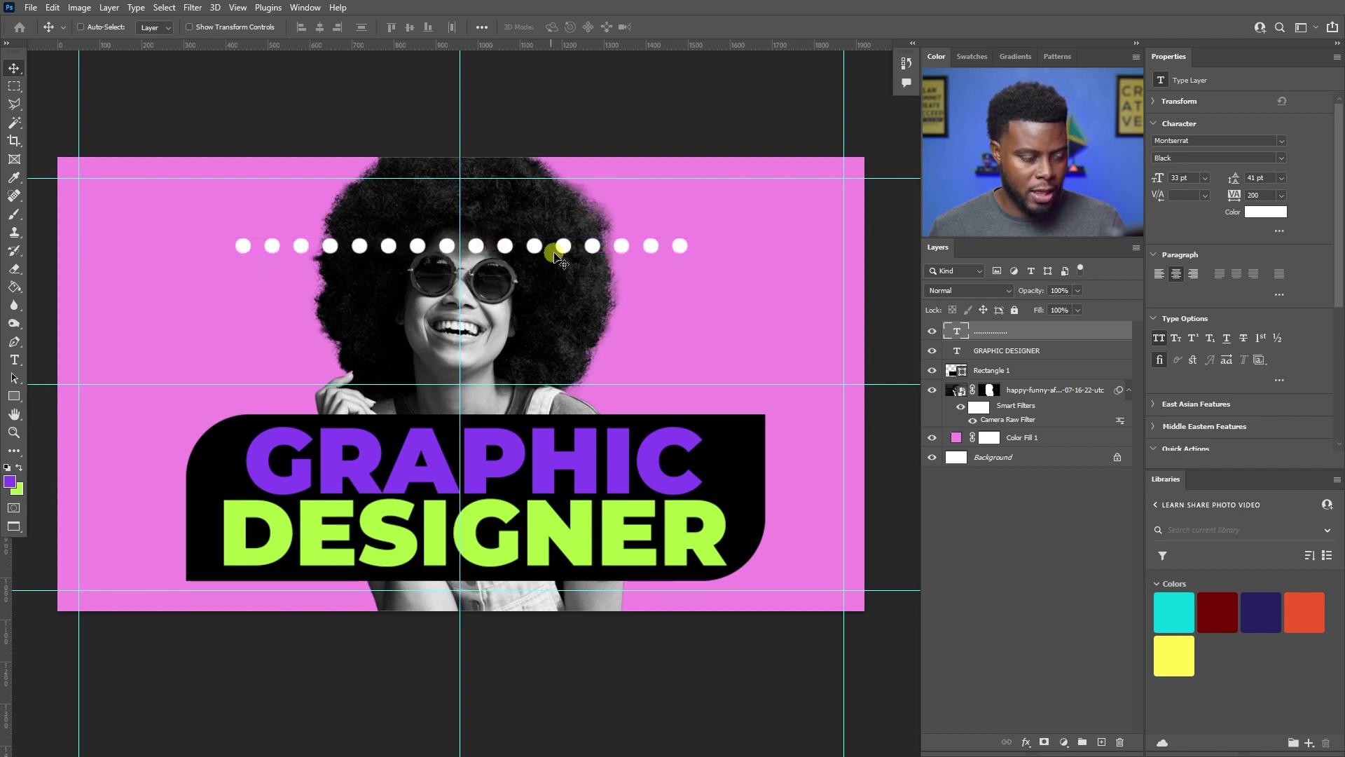
{"action": "key", "text": "t"}
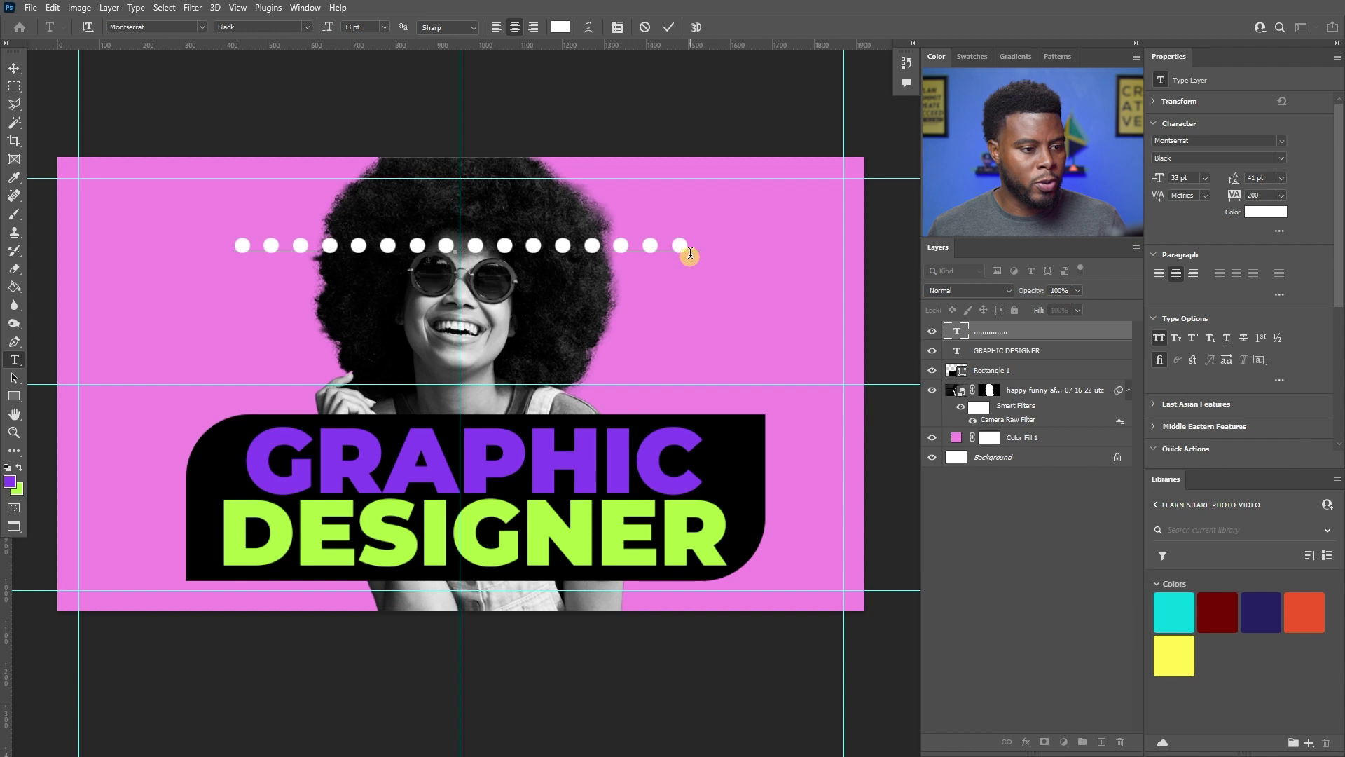
{"action": "left_click", "coordinate": [693, 245]}
{"action": "type", "text": "."}
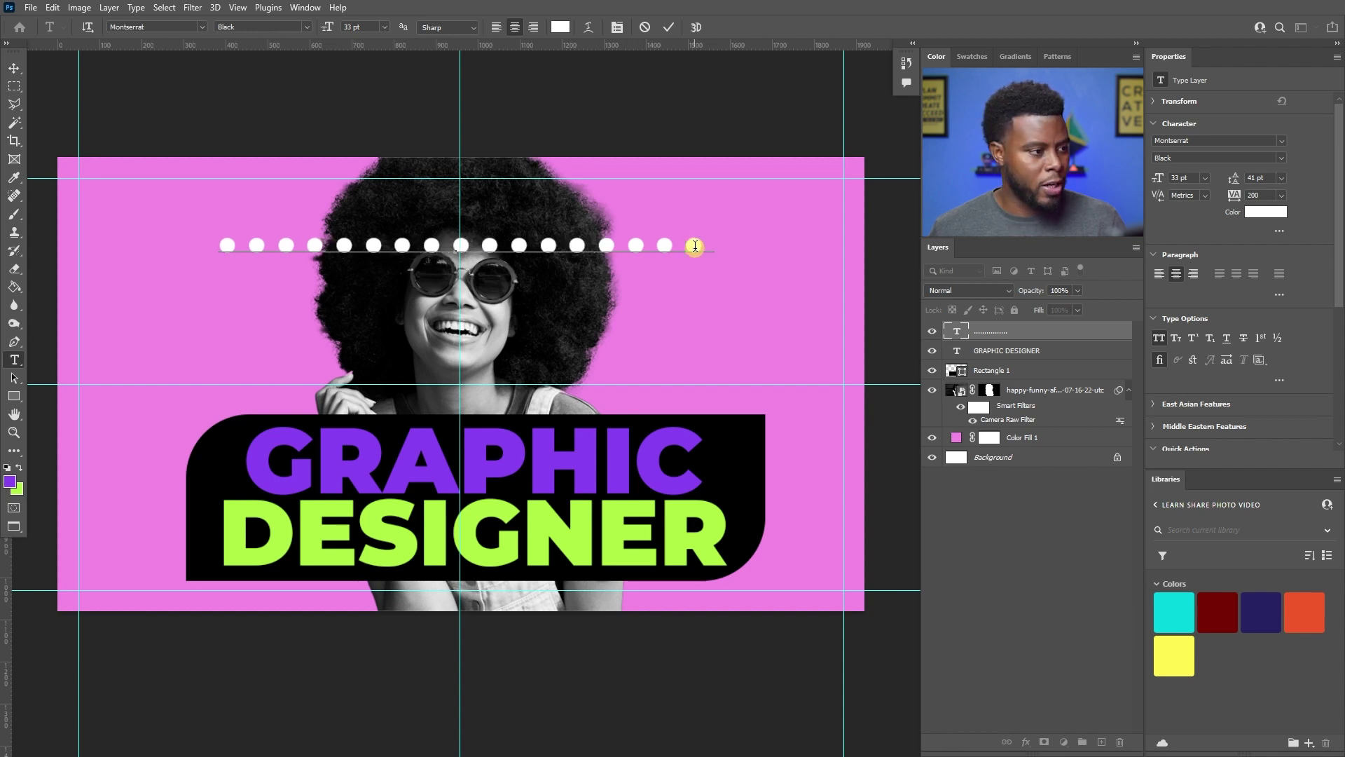
{"action": "type", "text": ".."}
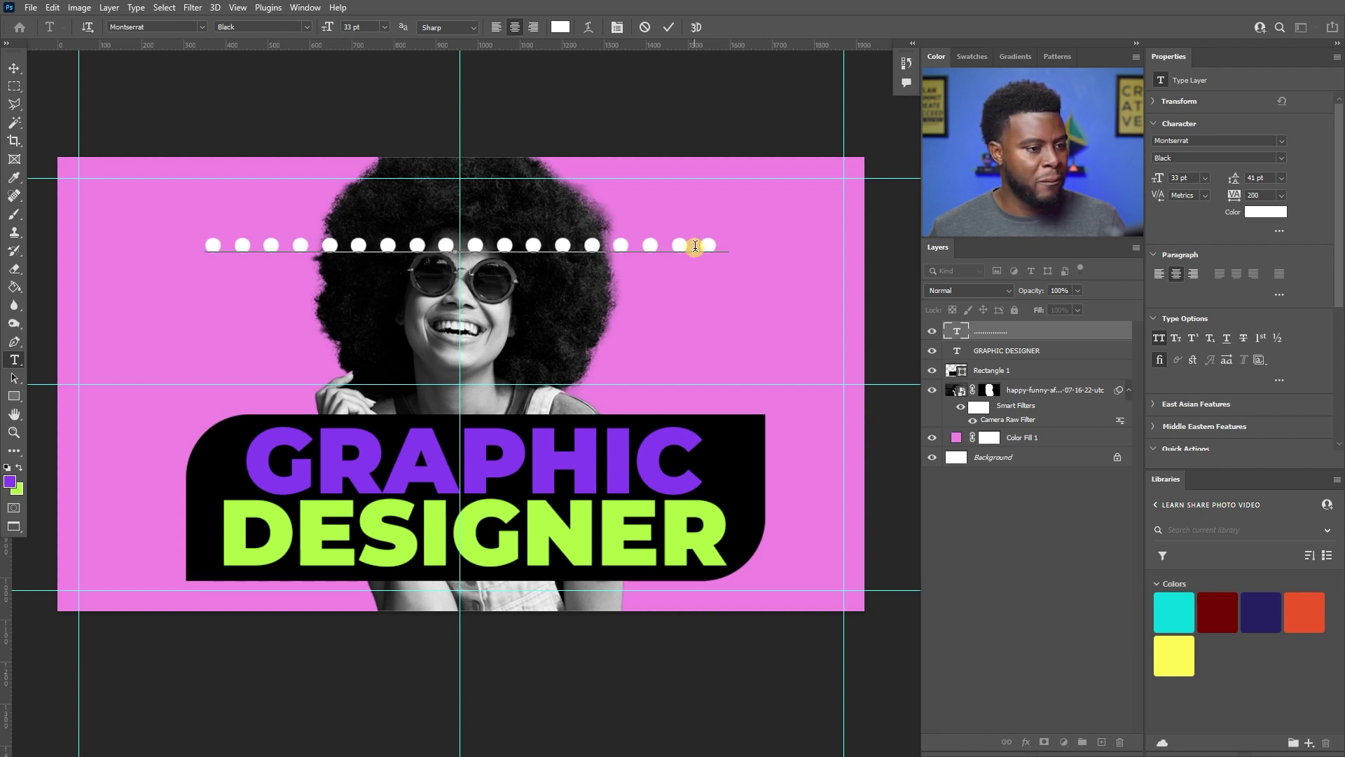
- Copy the whole row of 18 dots and paste it on a new line directly beneath the first row
{"action": "key", "text": "ctrl+a"}
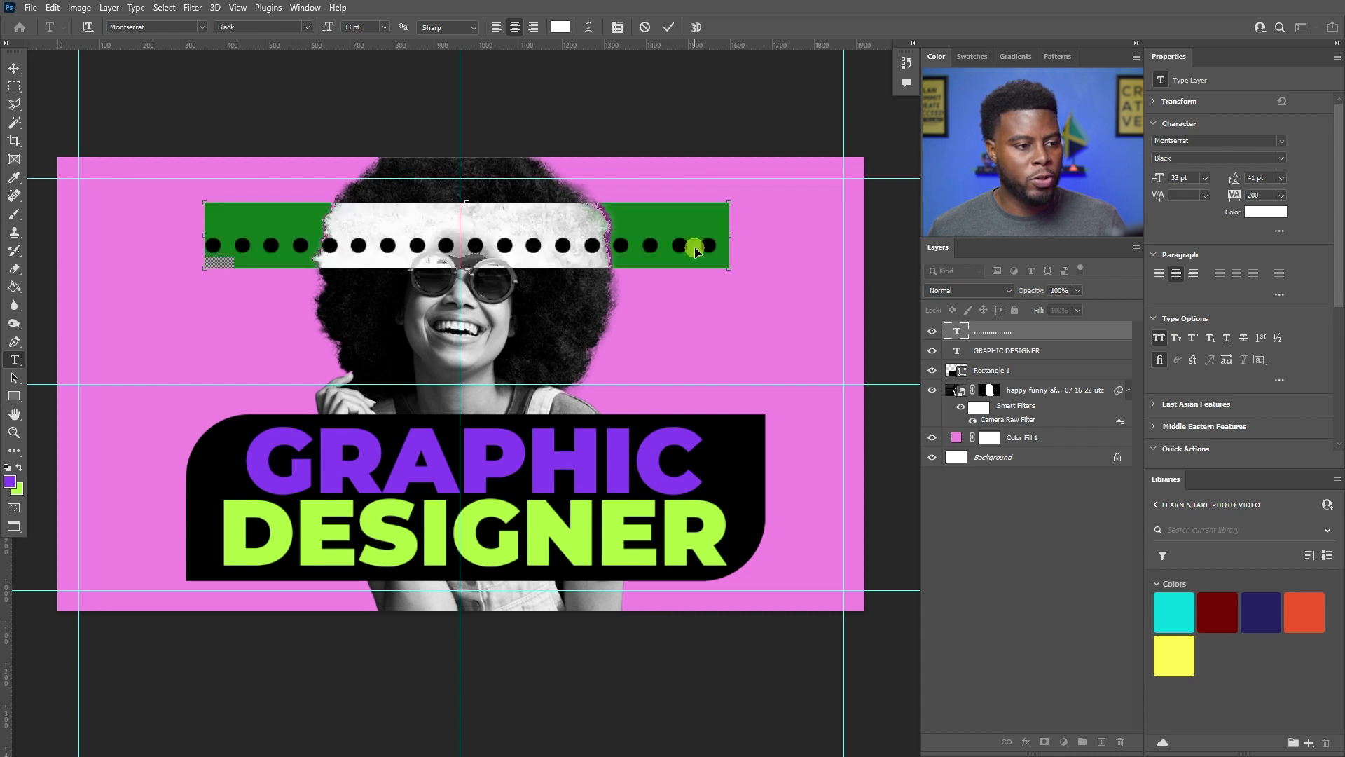
{"action": "left_click", "coordinate": [695, 250]}
{"action": "left_click_drag", "start_coordinate": [714, 246], "coordinate": [109, 251]}
{"action": "left_click", "coordinate": [793, 270]}
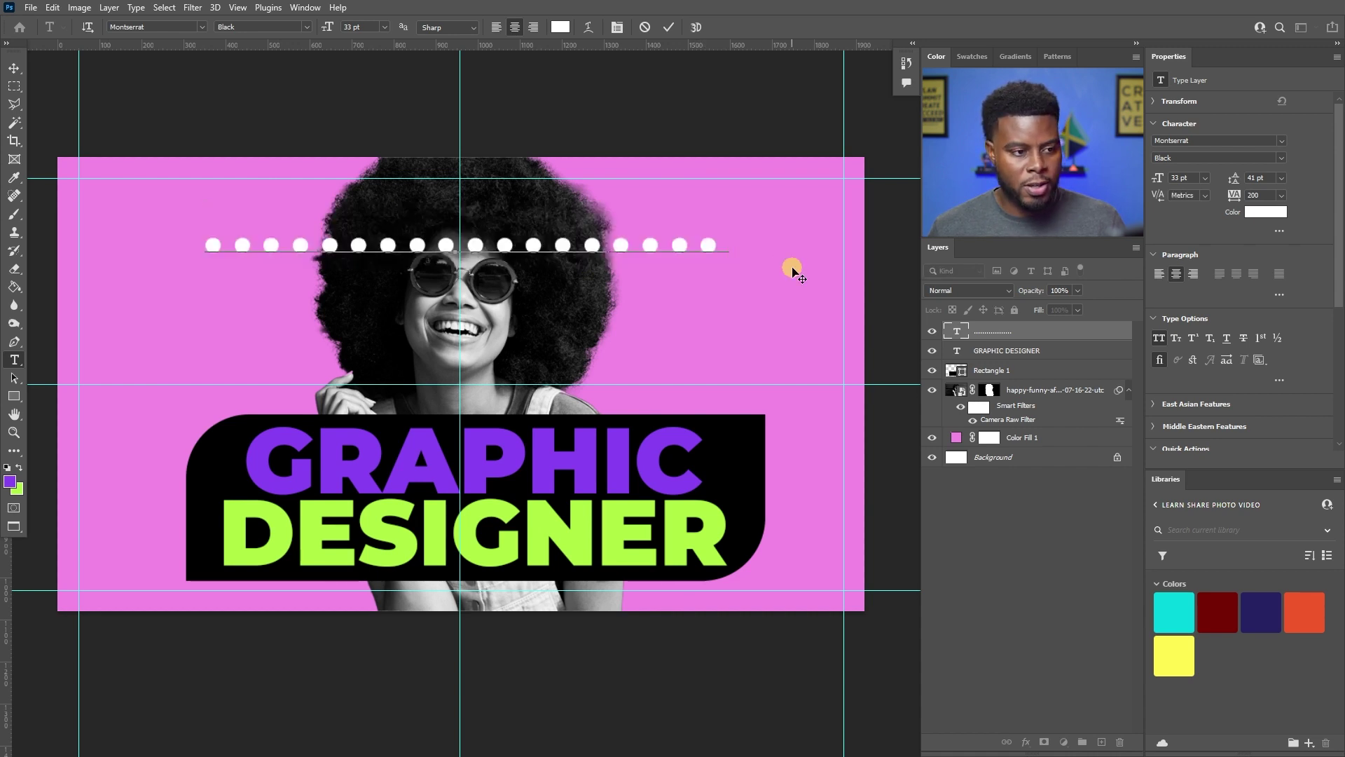
{"action": "key", "text": "ctrl"}
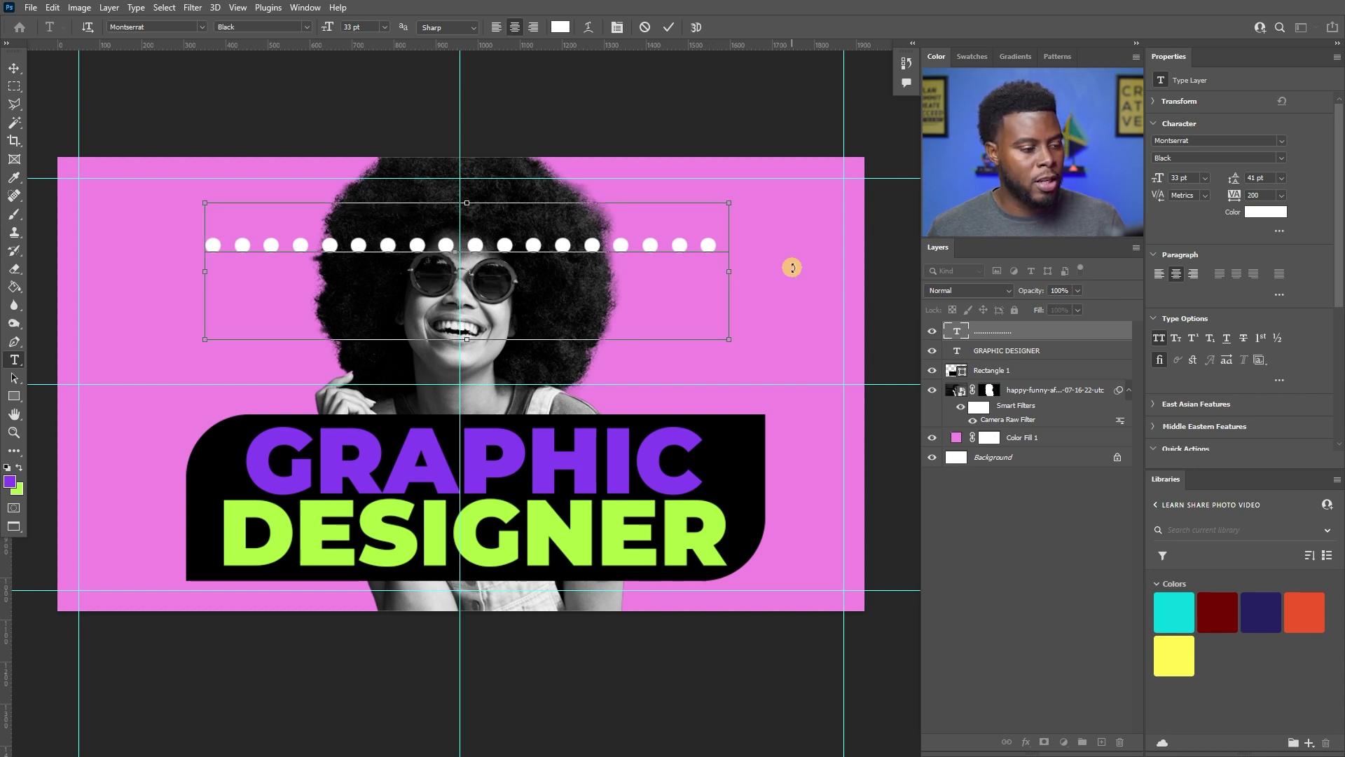
{"action": "key", "text": "Return"}
{"action": "key", "text": "Return"}
{"action": "key", "text": "Return"}
{"action": "key", "text": "Return"}
{"action": "type", "text": "••••••••••••••••••"}
- Copy both dot rows and set their leading to 18 pt
{"action": "key", "text": "ctrl+a"}
{"action": "key", "text": "ctrl+c"}
{"action": "left_click_drag", "start_coordinate": [1237, 180], "coordinate": [1220, 180]}
{"action": "left_click", "coordinate": [701, 269]}
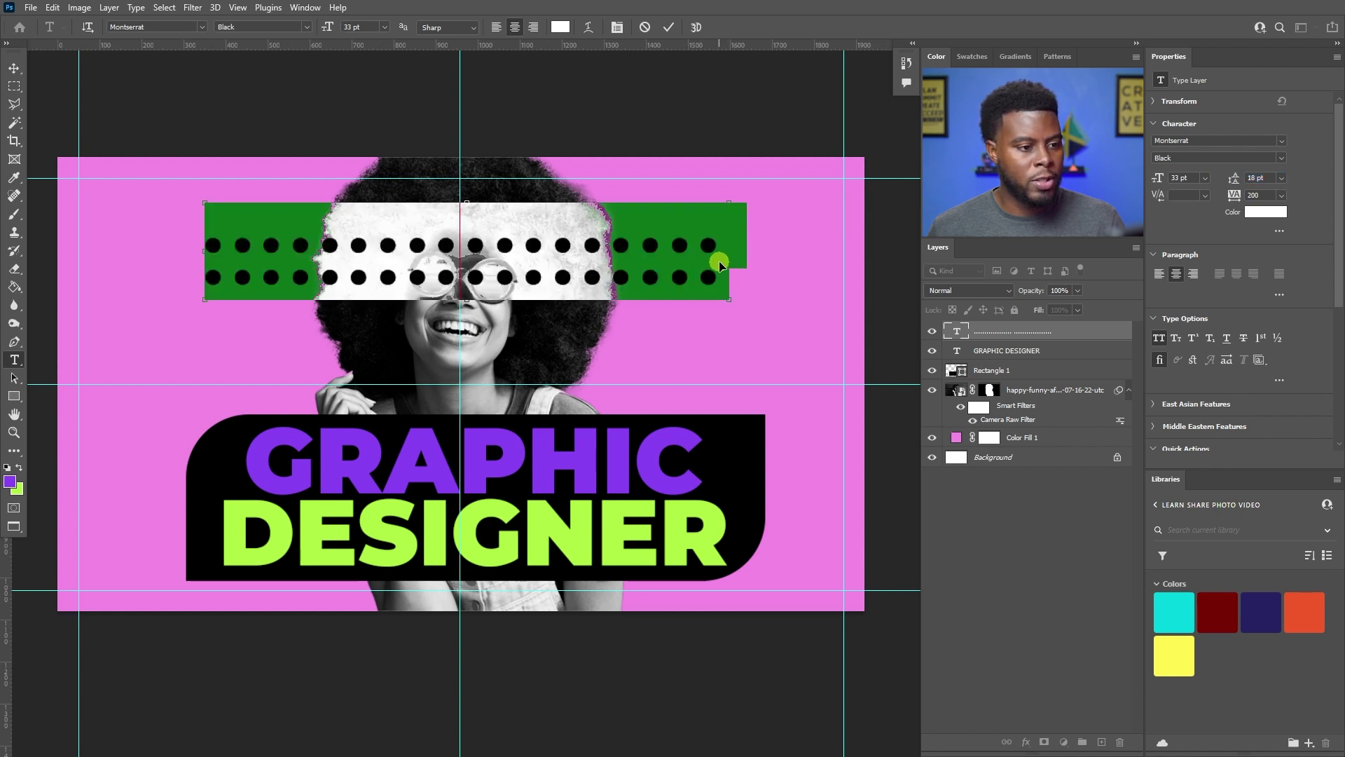
- Paste the two copied dot rows three times on new lines to build an eight-row dot grid
{"action": "left_click", "coordinate": [722, 274]}
{"action": "key", "text": "Return"}
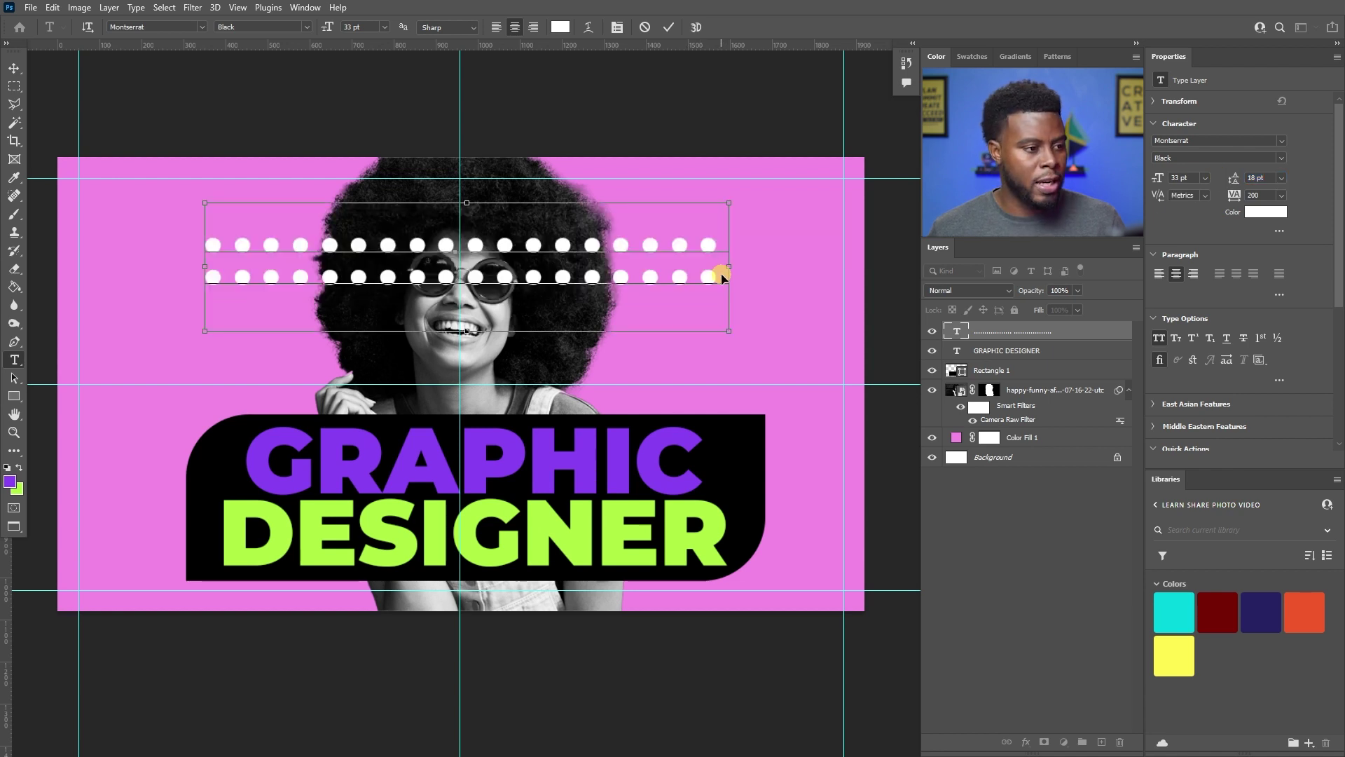
{"action": "key", "text": "ctrl+v"}
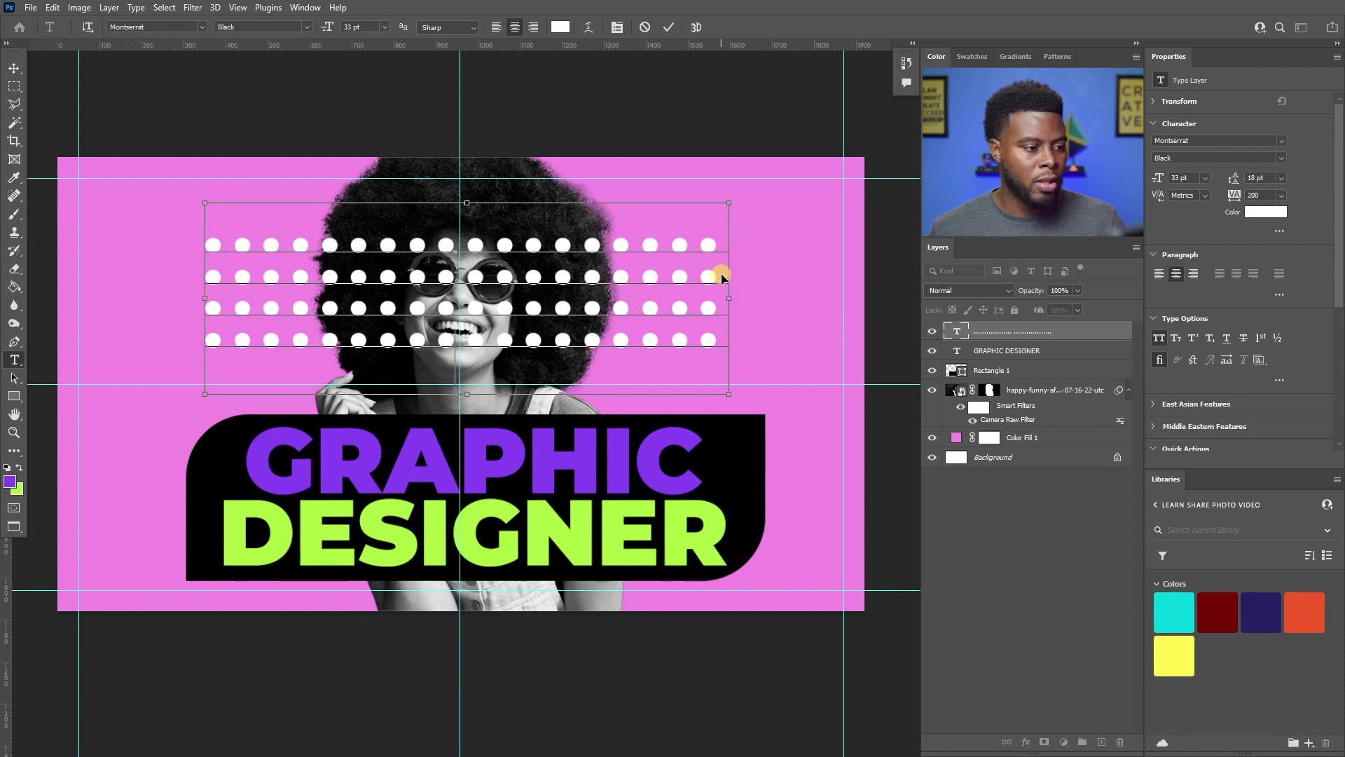
{"action": "key", "text": "Return"}
{"action": "key", "text": "ctrl+v"}
{"action": "key", "text": "Return"}
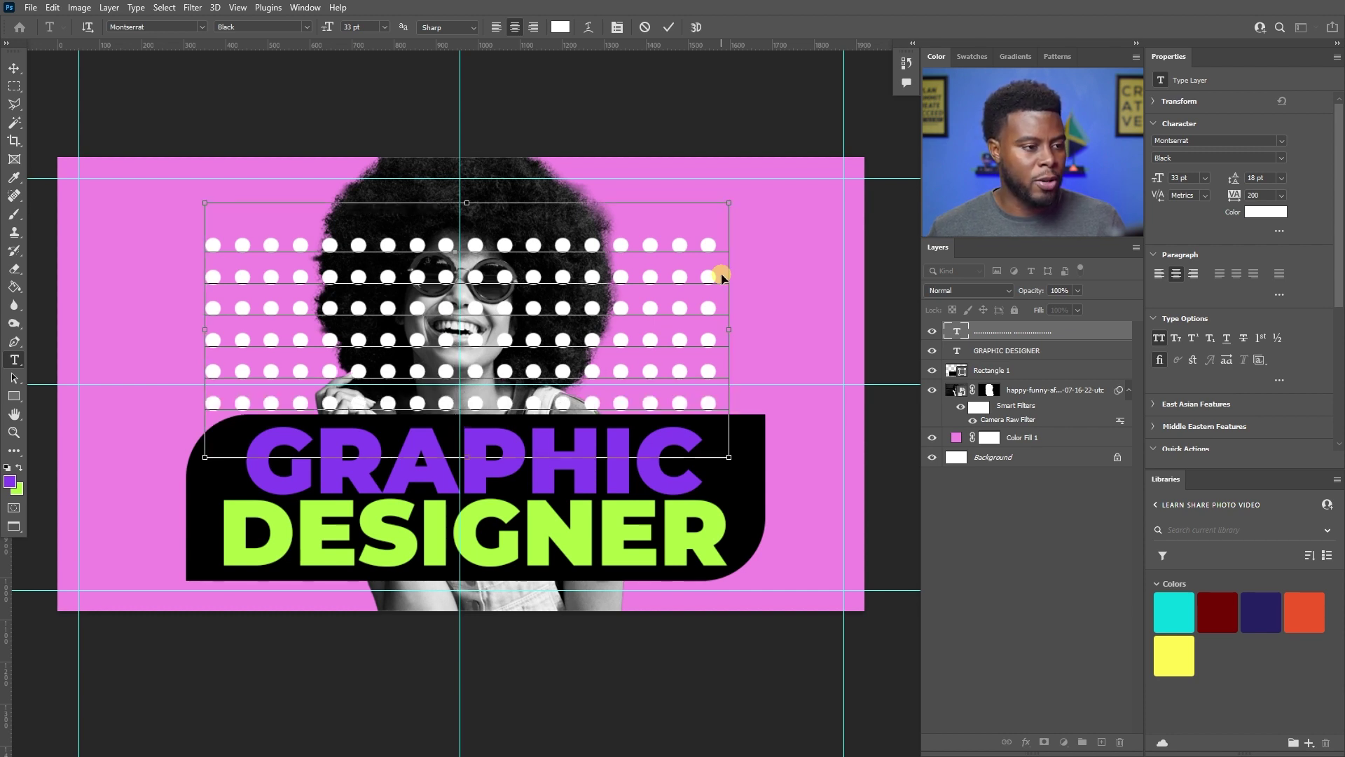
{"action": "type", "text": "•••••••••••••••••• ••••••••••••••••••"}
{"action": "key", "text": "ctrl+Return"}
- Move the dot-grid text layer beneath the woman's photo layer, directly above Color Fill 1
{"action": "key", "text": "v"}
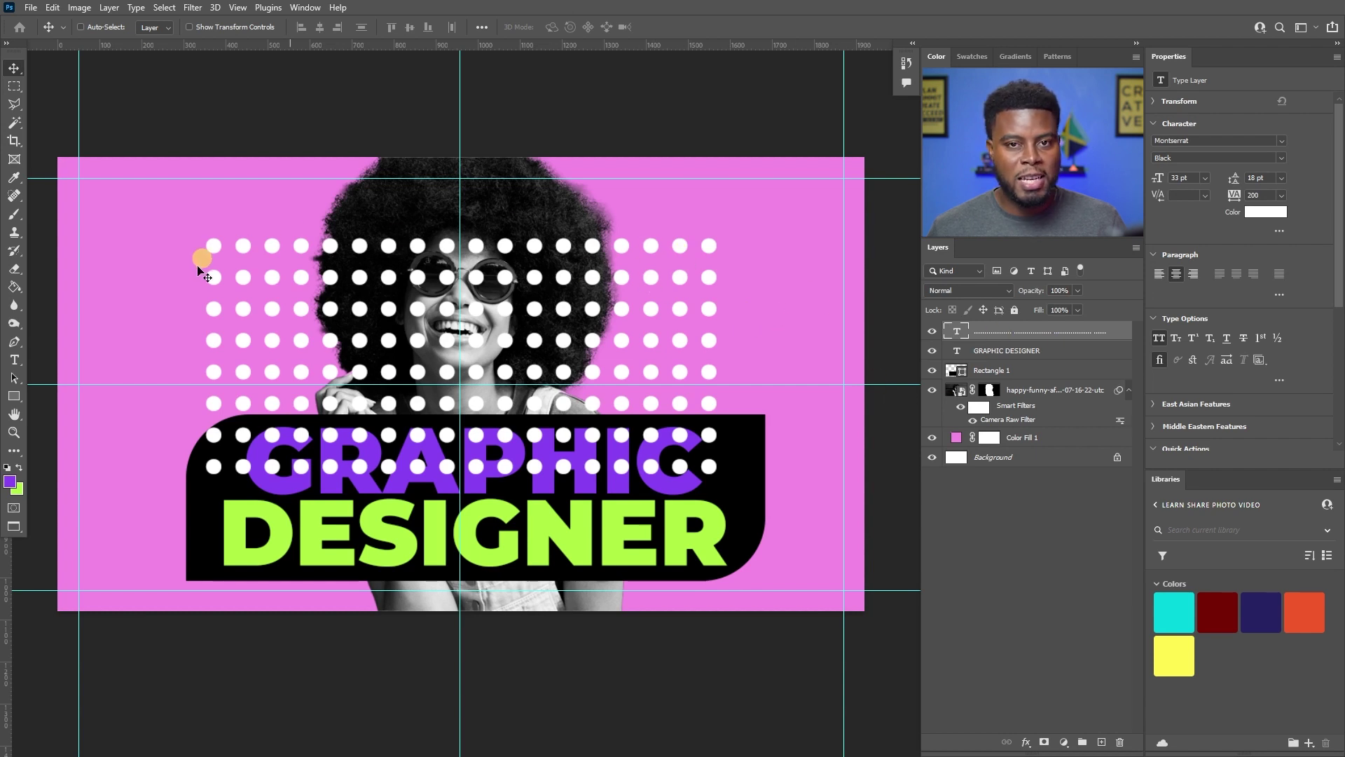
{"action": "left_click_drag", "start_coordinate": [995, 331], "coordinate": [1000, 418]}
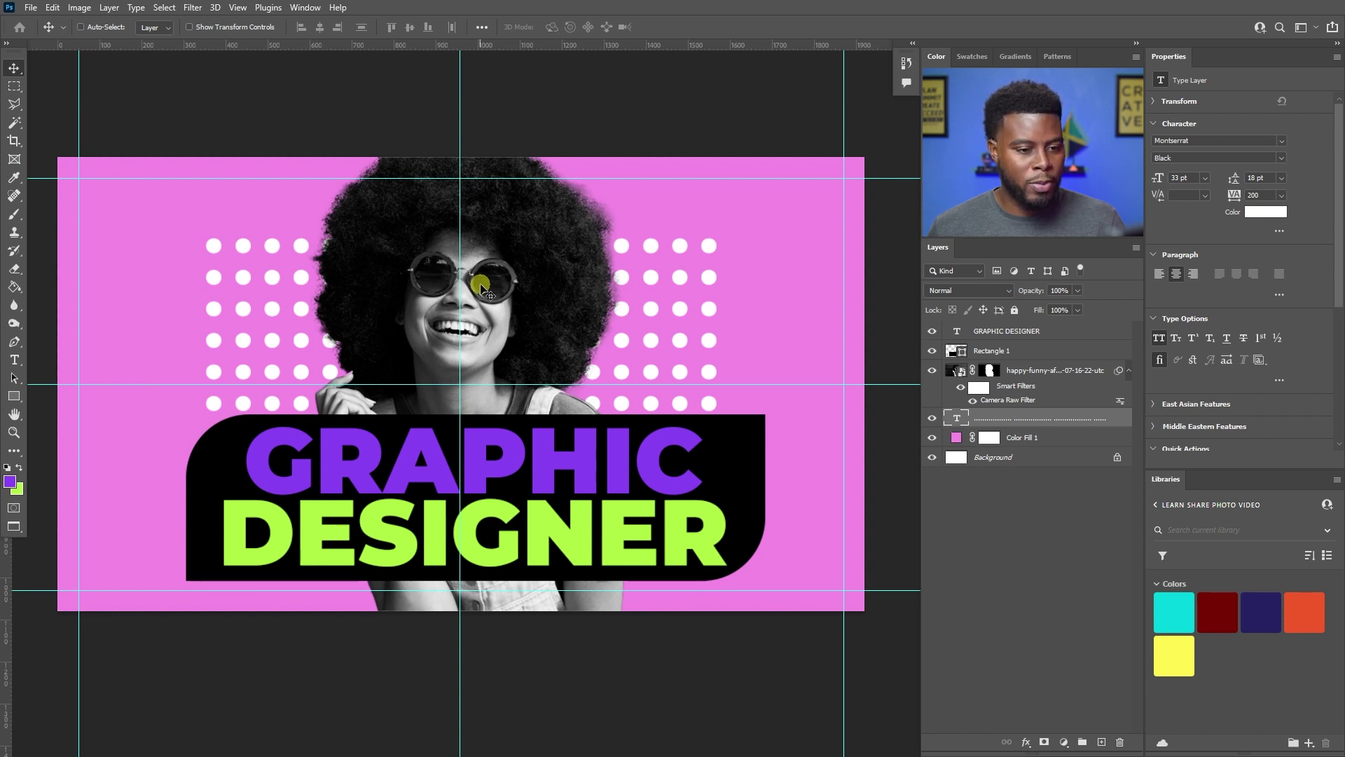
- Try scaling the title text and black rectangle together to 96% with Free Transform
{"action": "left_click", "coordinate": [1002, 351]}
{"action": "left_click", "coordinate": [1032, 334], "text": "shift"}
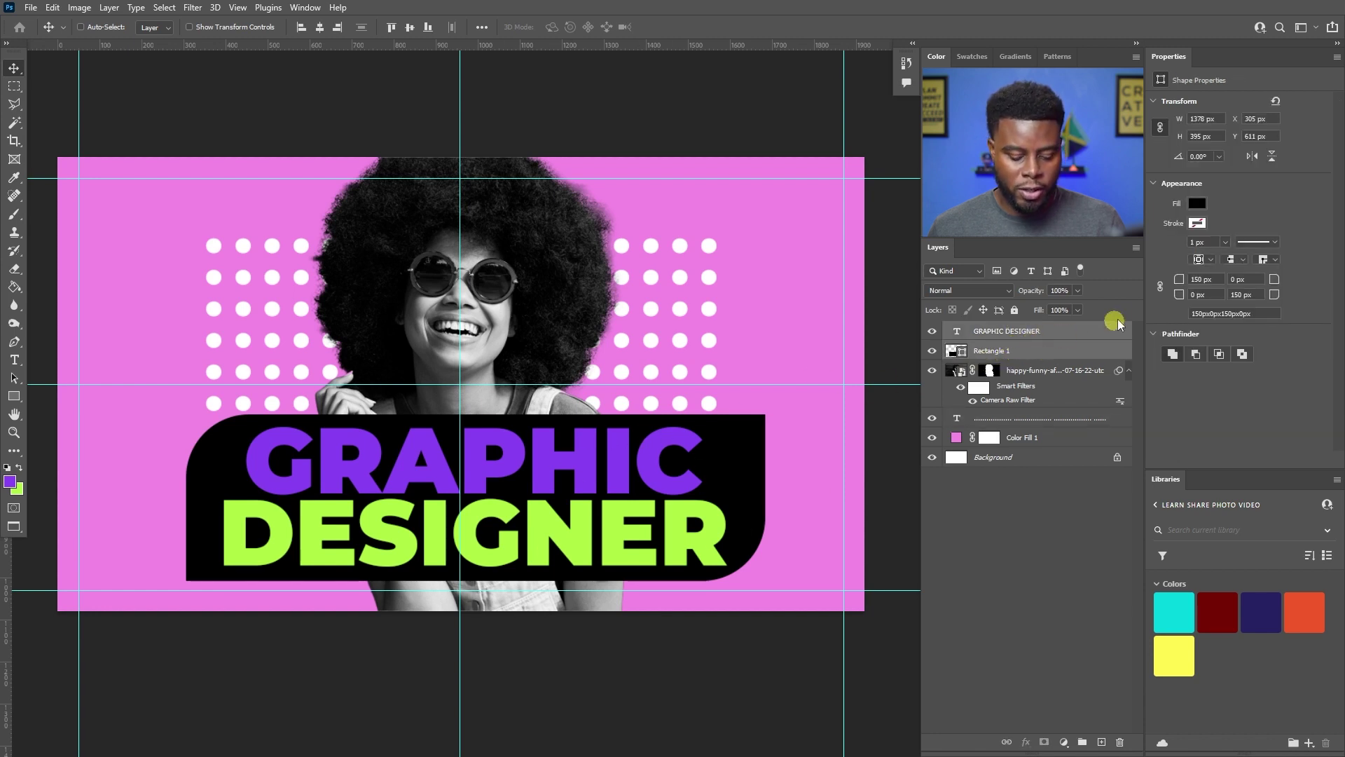
{"action": "key", "text": "ctrl"}
{"action": "key", "text": "ctrl+t"}
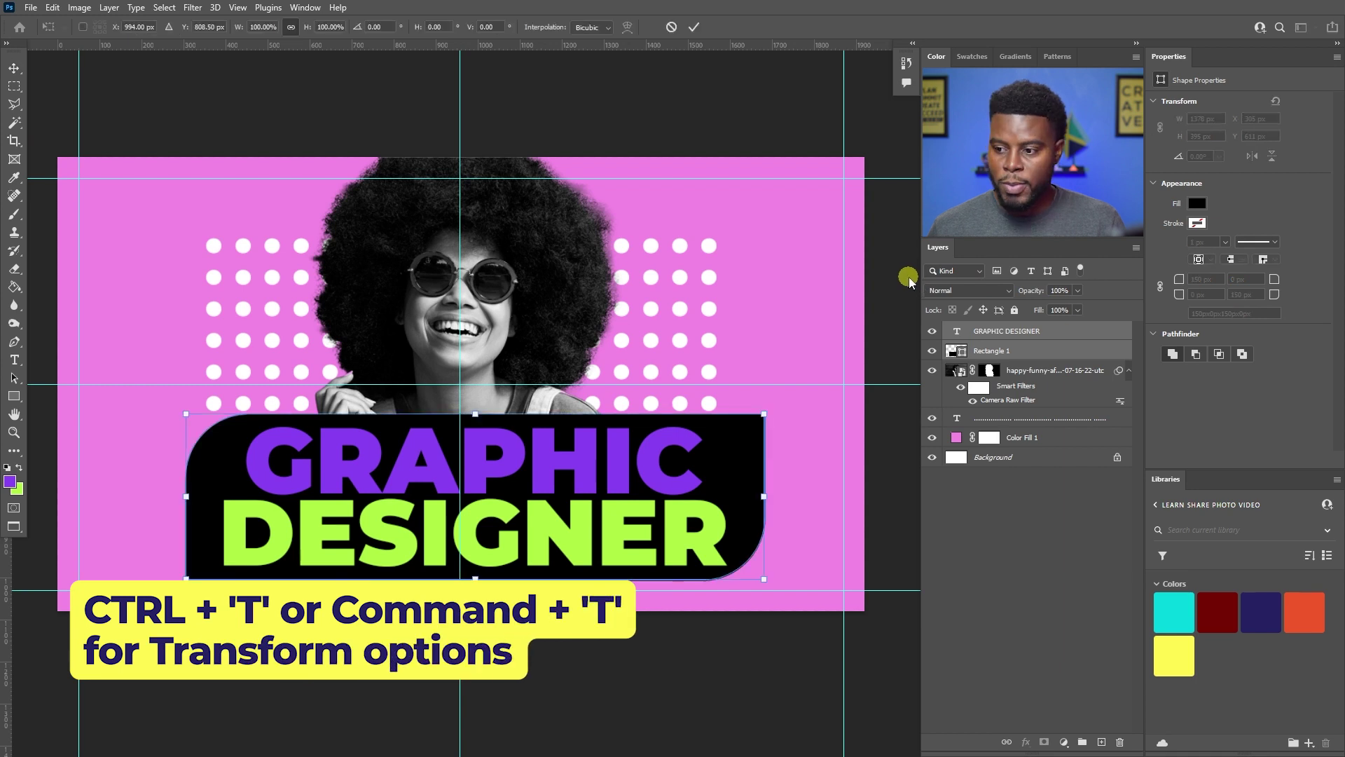
{"action": "left_click", "coordinate": [269, 29]}
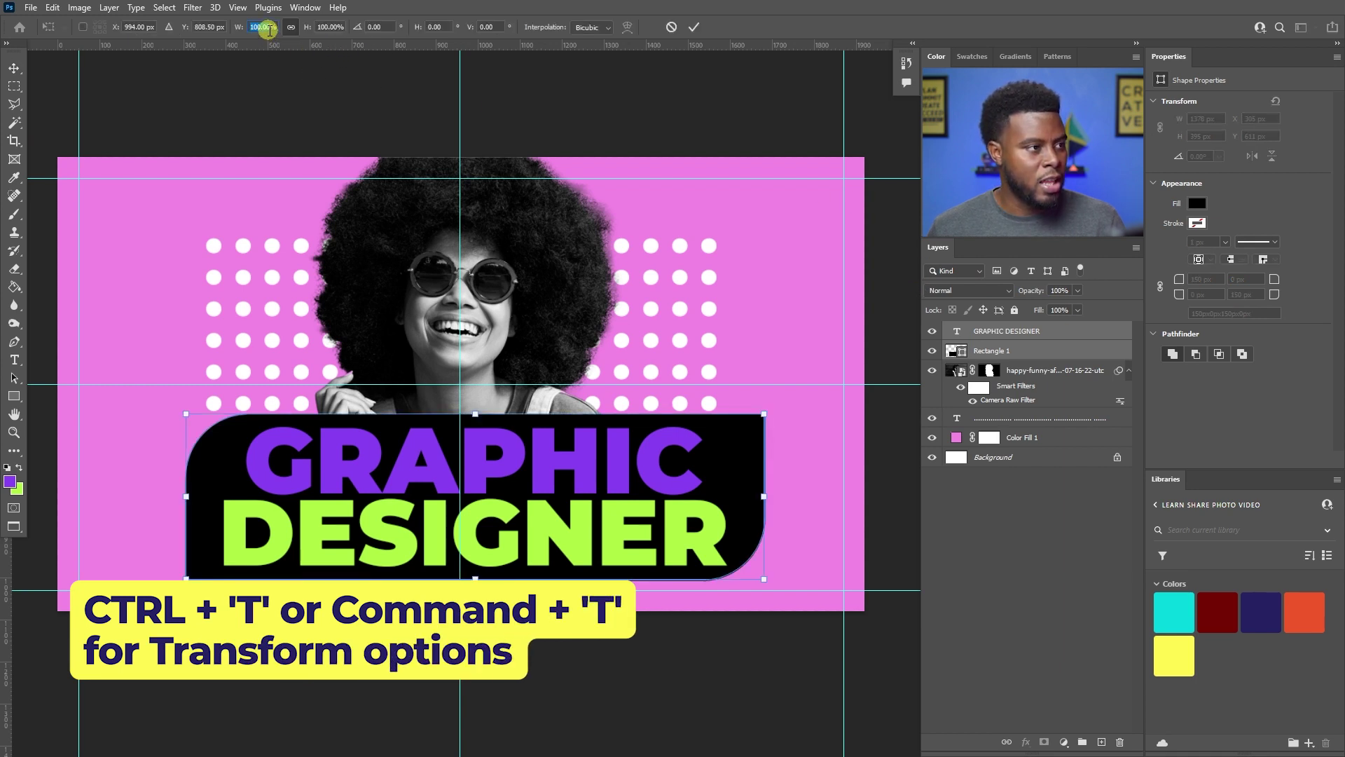
{"action": "key", "text": "Down"}
{"action": "key", "text": "Down"}
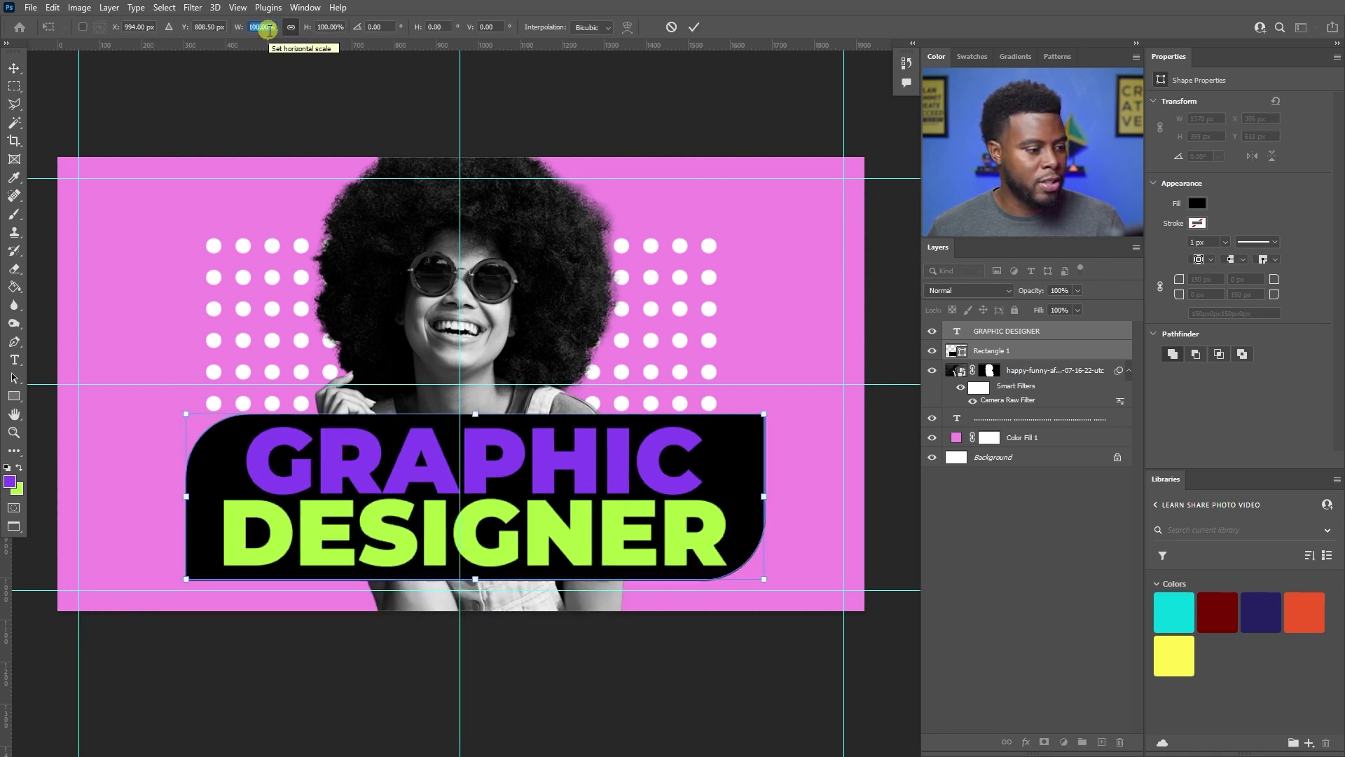
{"action": "key", "text": "Down"}
{"action": "key", "text": "Down"}
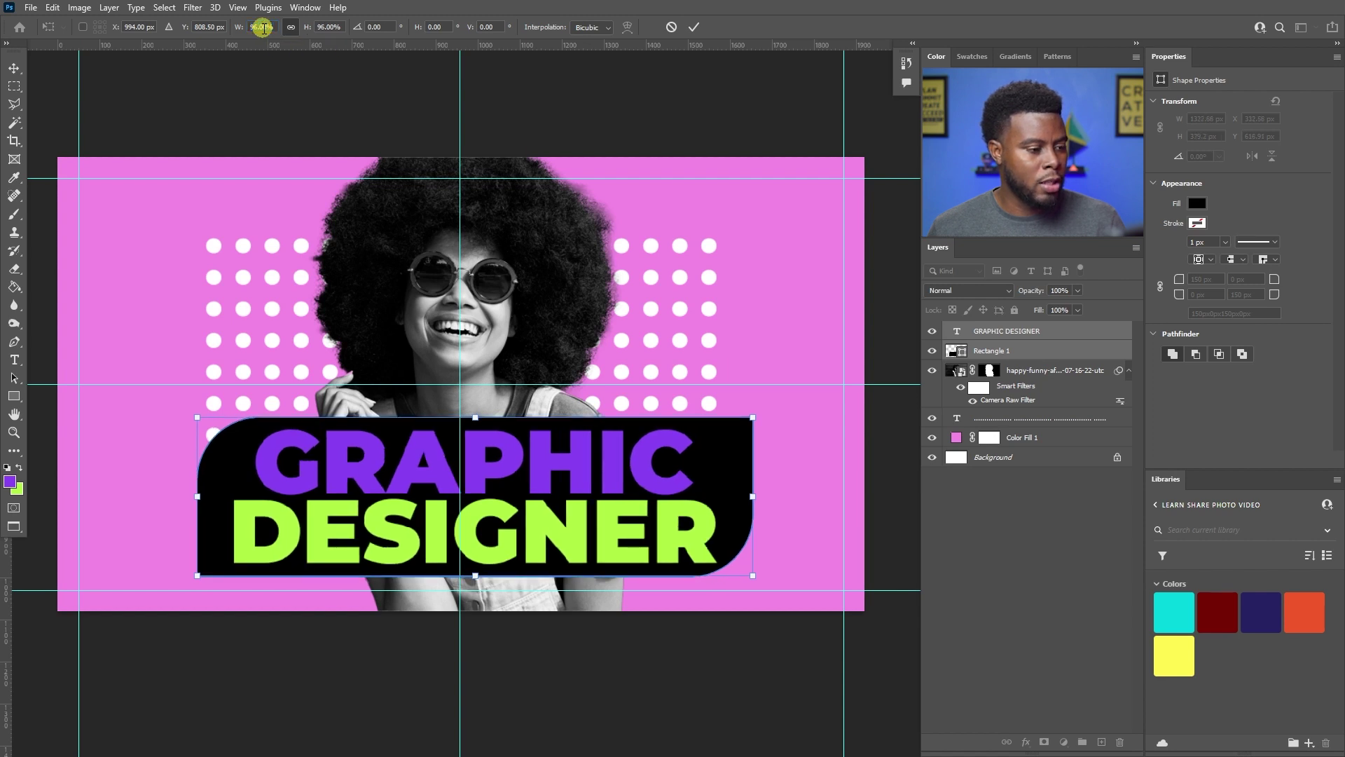
{"action": "key", "text": "Escape"}
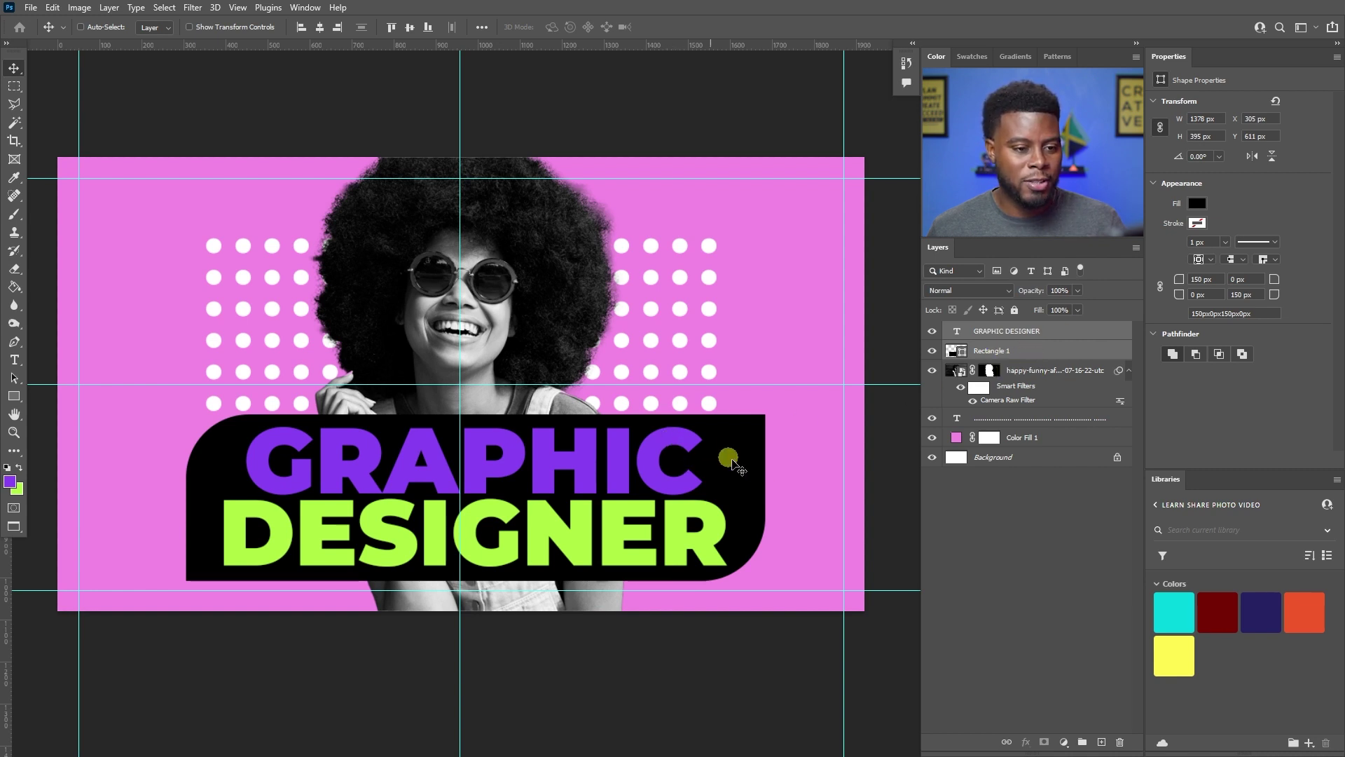
- Center the title and black rectangle together horizontally and lower them onto the lower guide, with the rectangle at X 271 px, Y 635 px
{"action": "mouse_move", "coordinate": [648, 466]}
{"action": "left_mouse_down"}
{"action": "mouse_move", "coordinate": [666, 459]}
{"action": "mouse_move", "coordinate": [647, 475]}
{"action": "left_mouse_up"}
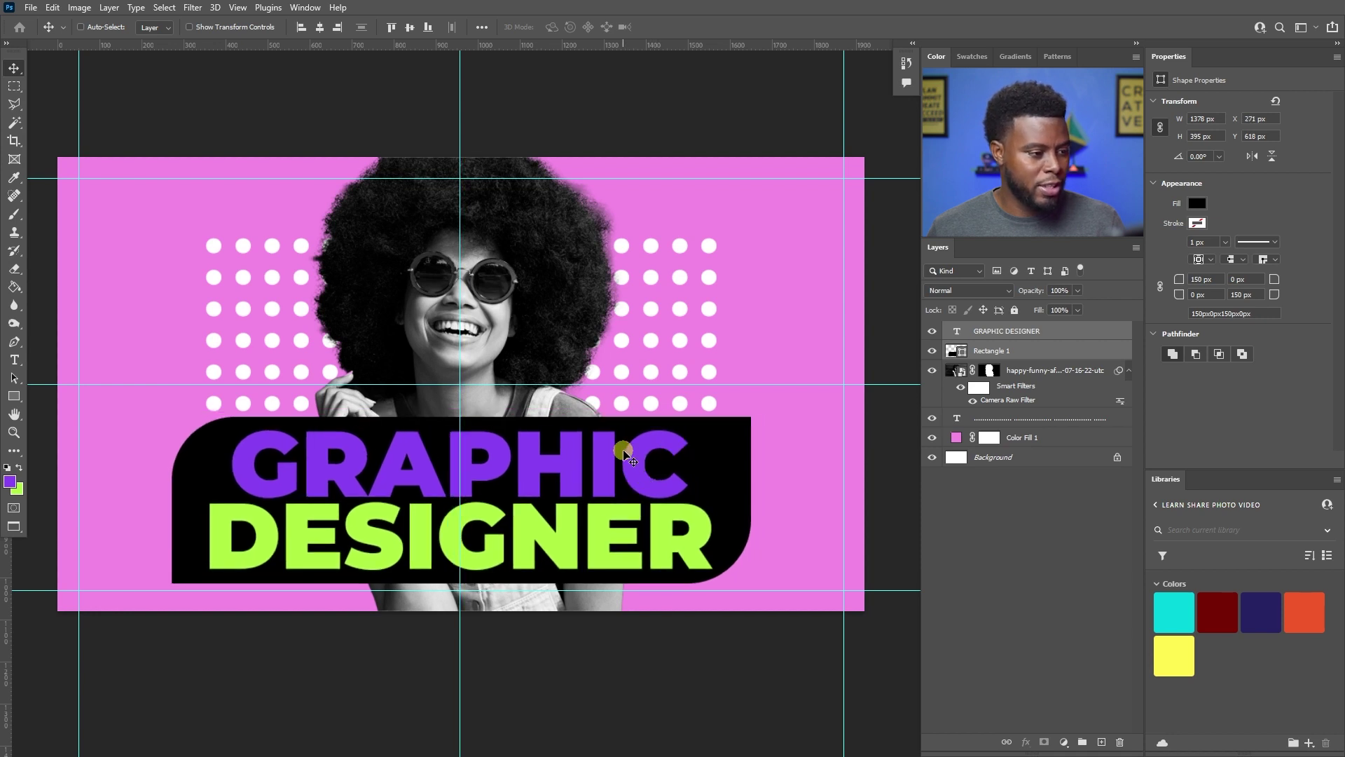
{"action": "key", "text": "shift+Down"}
{"action": "key", "text": "Down"}
{"action": "key", "text": "Down"}
{"action": "key", "text": "Down"}
{"action": "key", "text": "Down"}
{"action": "key", "text": "Down"}
{"action": "key", "text": "Down"}
{"action": "key", "text": "Down"}
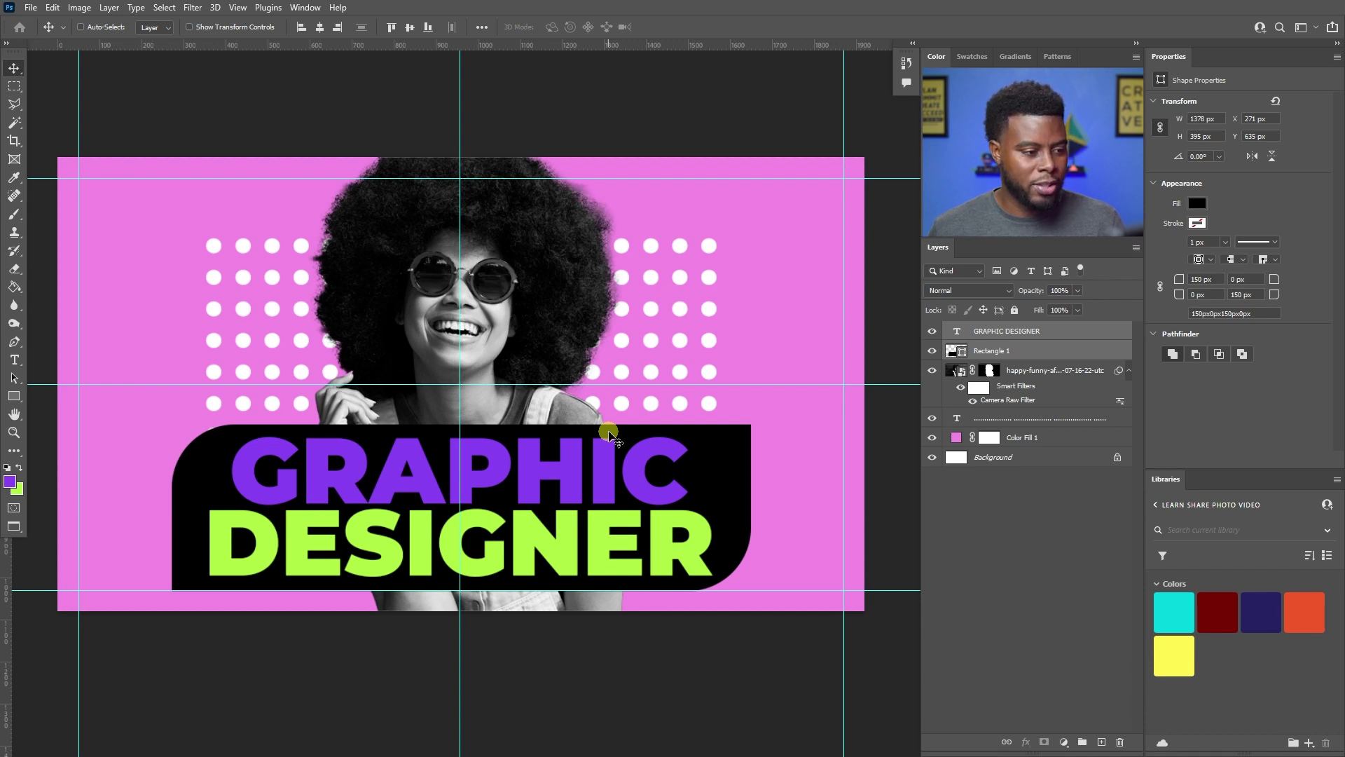
- Move the dot-grid text layer up about 70 px so a full row of dots sits just above the black rectangle
{"action": "left_click", "coordinate": [1016, 417]}
{"action": "key", "text": "ctrl+t"}
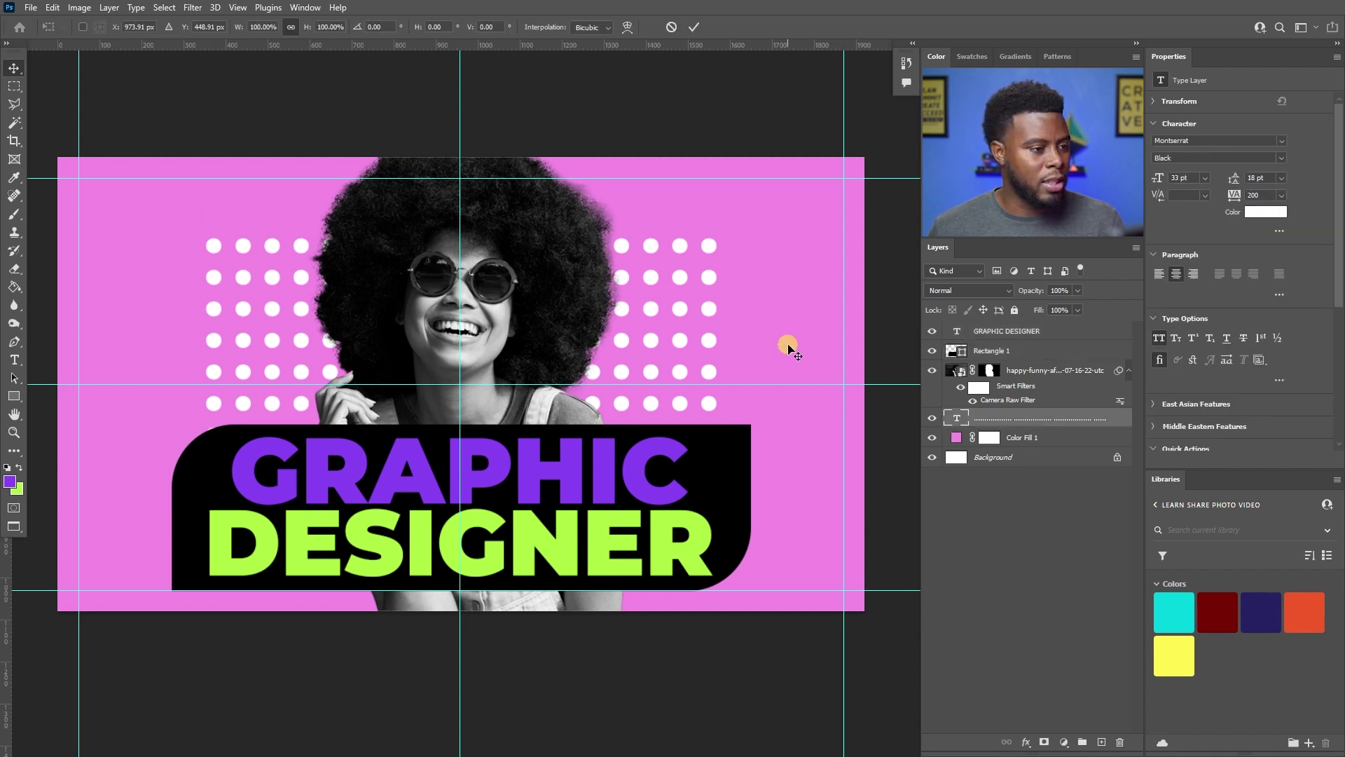
{"action": "key", "text": "Return"}
{"action": "mouse_move", "coordinate": [635, 300]}
{"action": "left_mouse_down"}
{"action": "mouse_move", "coordinate": [616, 303]}
{"action": "mouse_move", "coordinate": [636, 304]}
{"action": "left_mouse_up"}
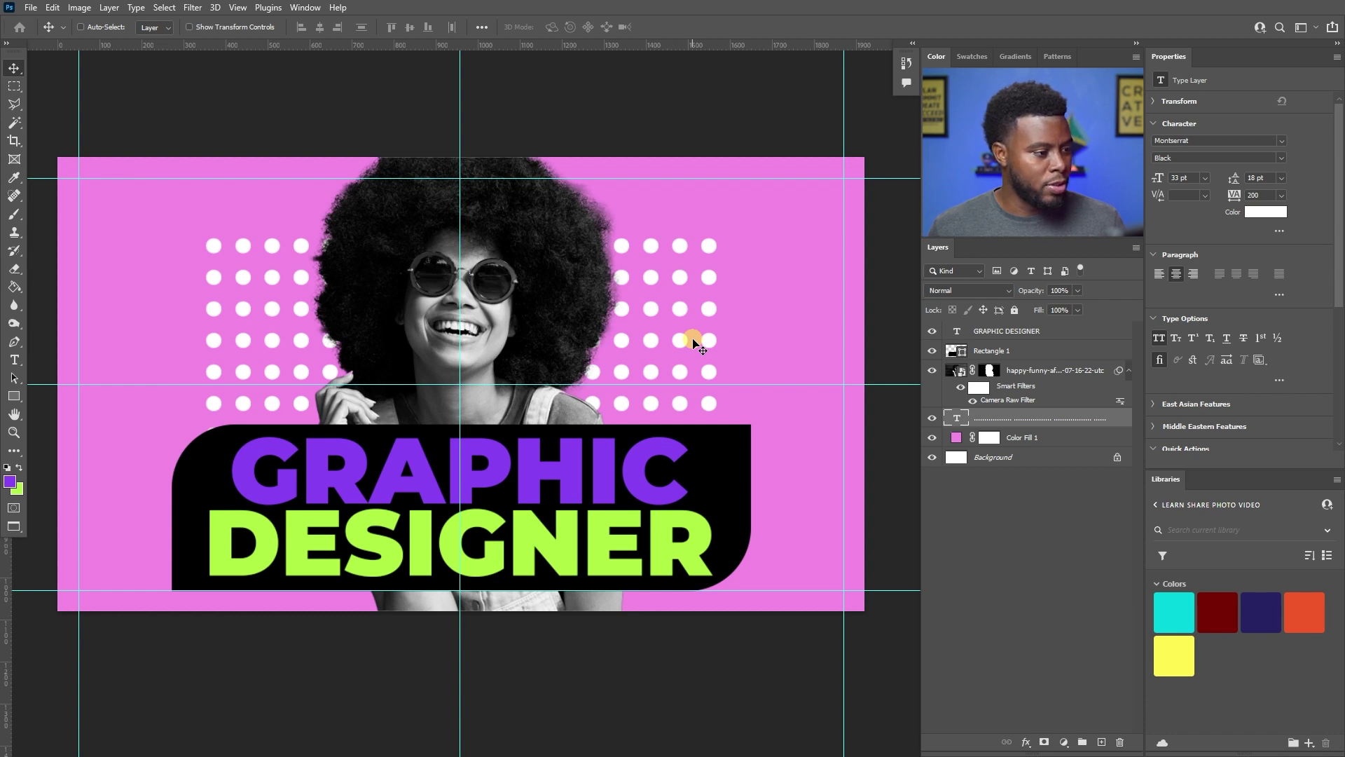
{"action": "key", "text": "shift+Up"}
{"action": "key", "text": "shift+Up"}
{"action": "key", "text": "shift+Up"}
{"action": "key", "text": "shift+Up"}
{"action": "key", "text": "shift+Up"}
{"action": "key", "text": "shift+Up"}
{"action": "key", "text": "shift+Up"}
{"action": "key", "text": "shift+Up"}
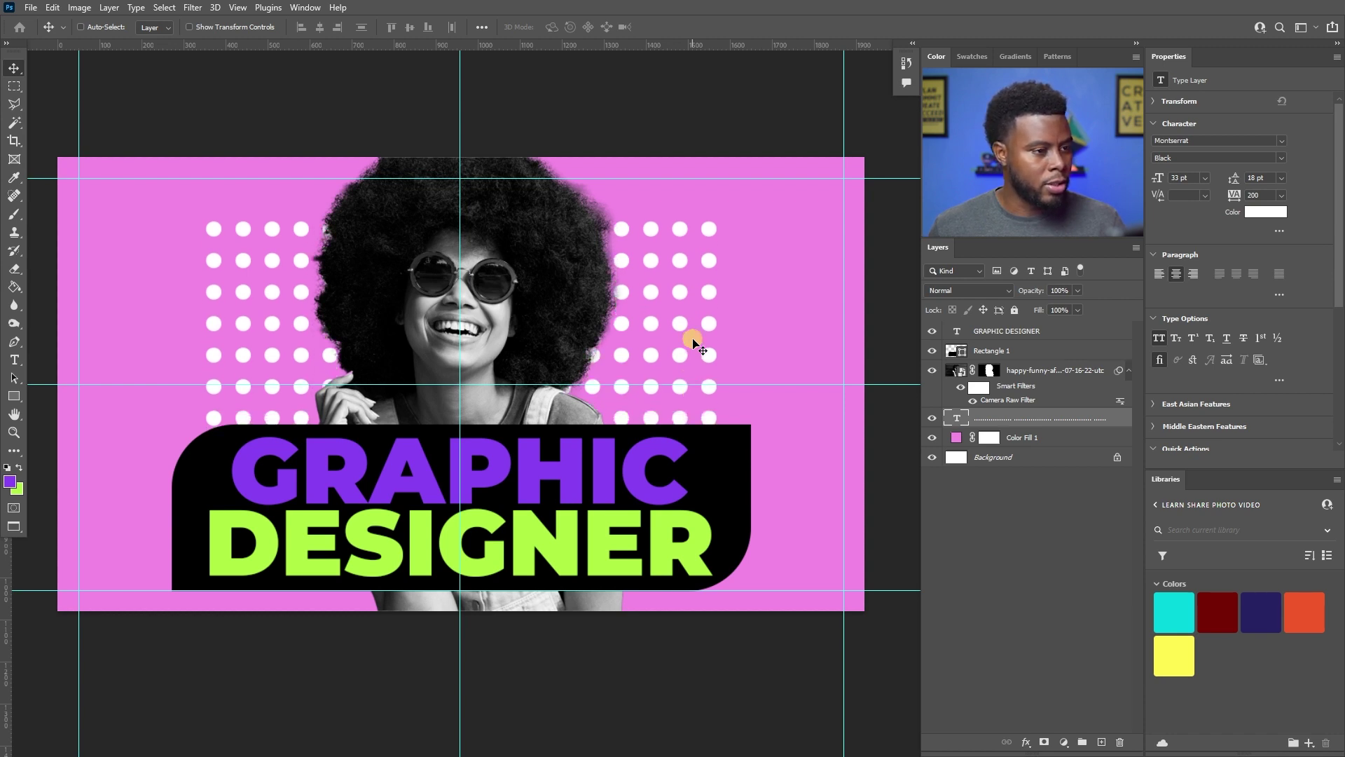
{"action": "key", "text": "shift+Down"}
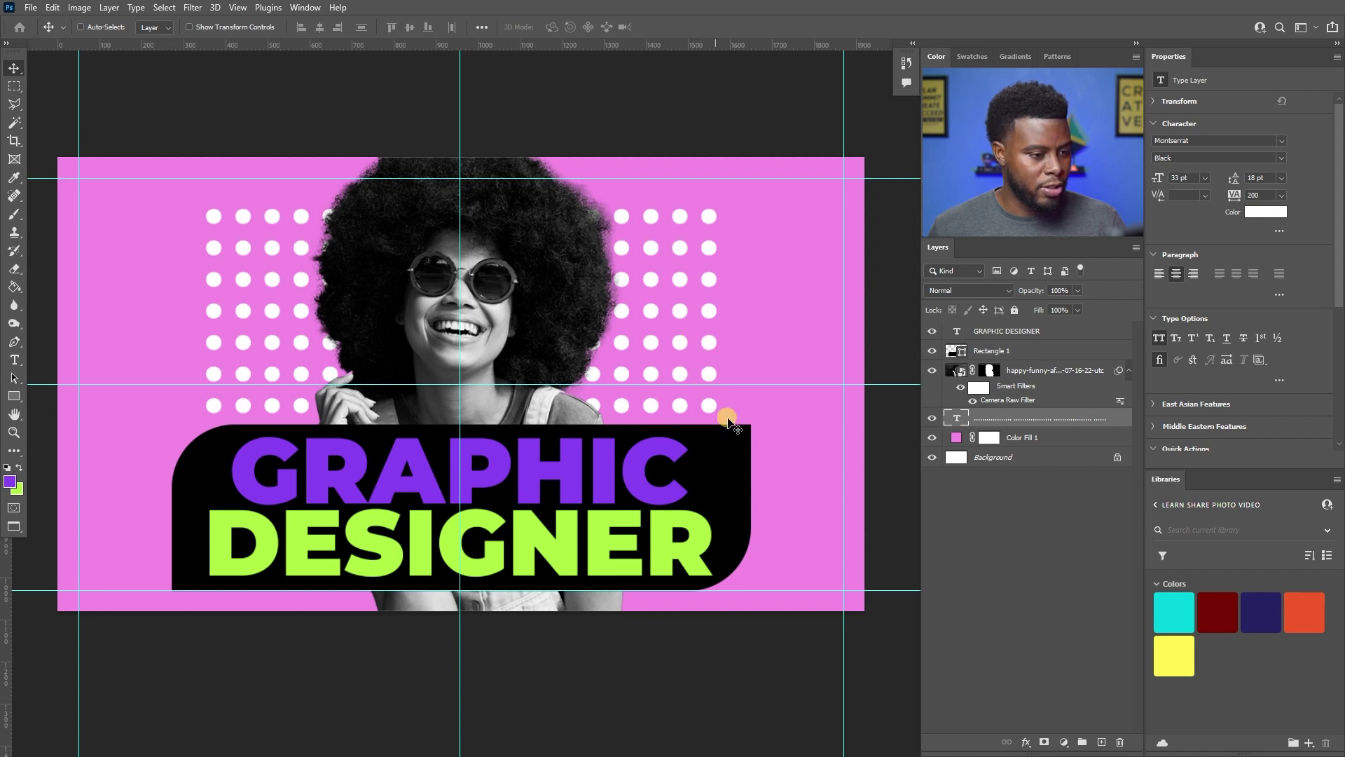
- Save a copy of the thumbnail in a JPEG format in the LSPV 076 YouTube Thumbnail Tutorial folder
{"action": "key", "text": "ctrl"}
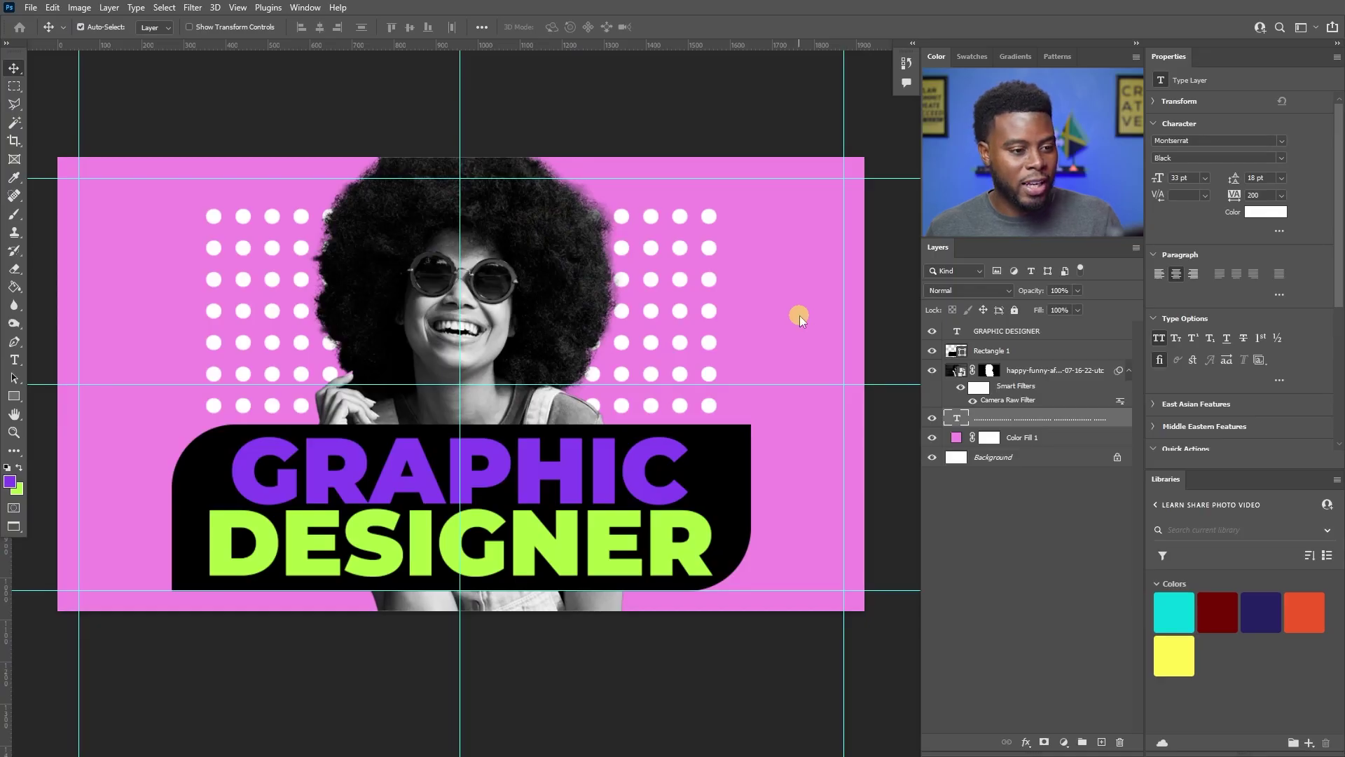
{"action": "key", "text": "alt+ctrl+s"}
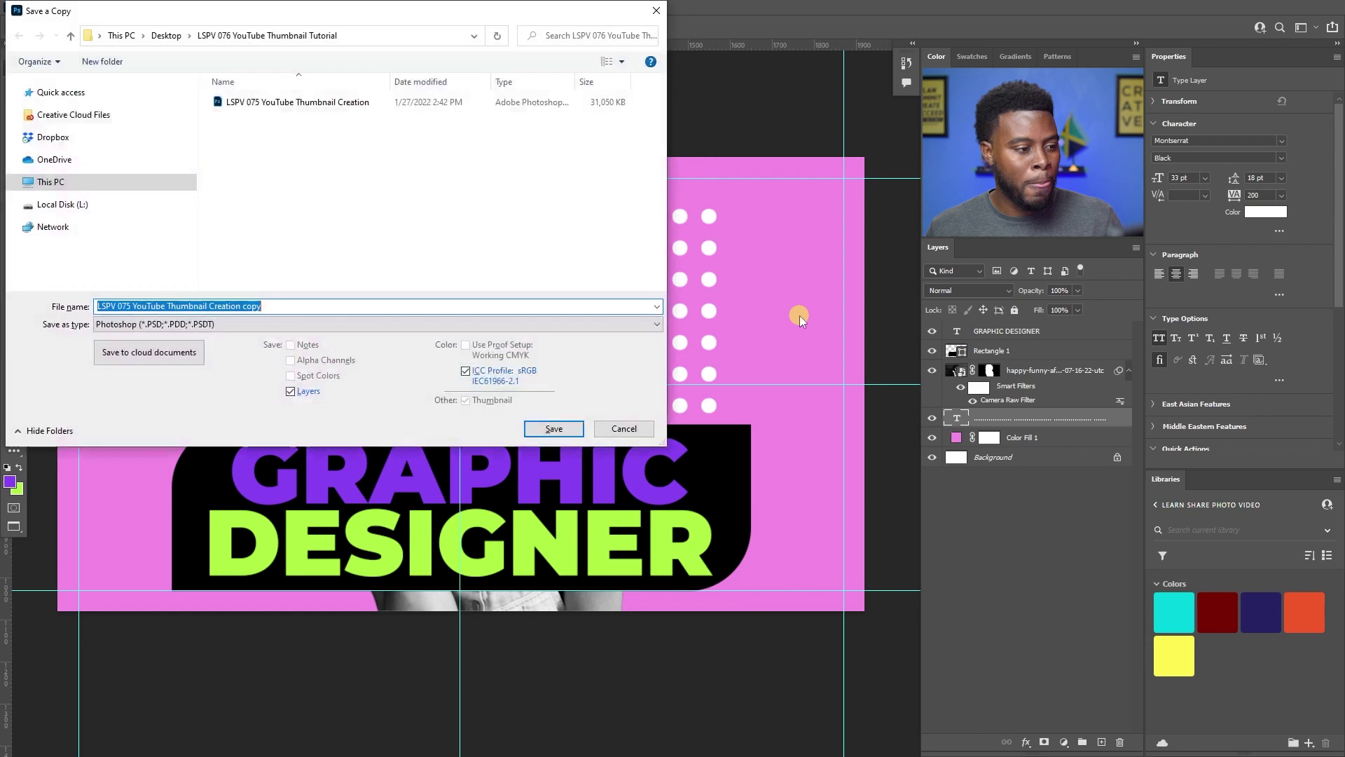
{"action": "left_click", "coordinate": [329, 324]}
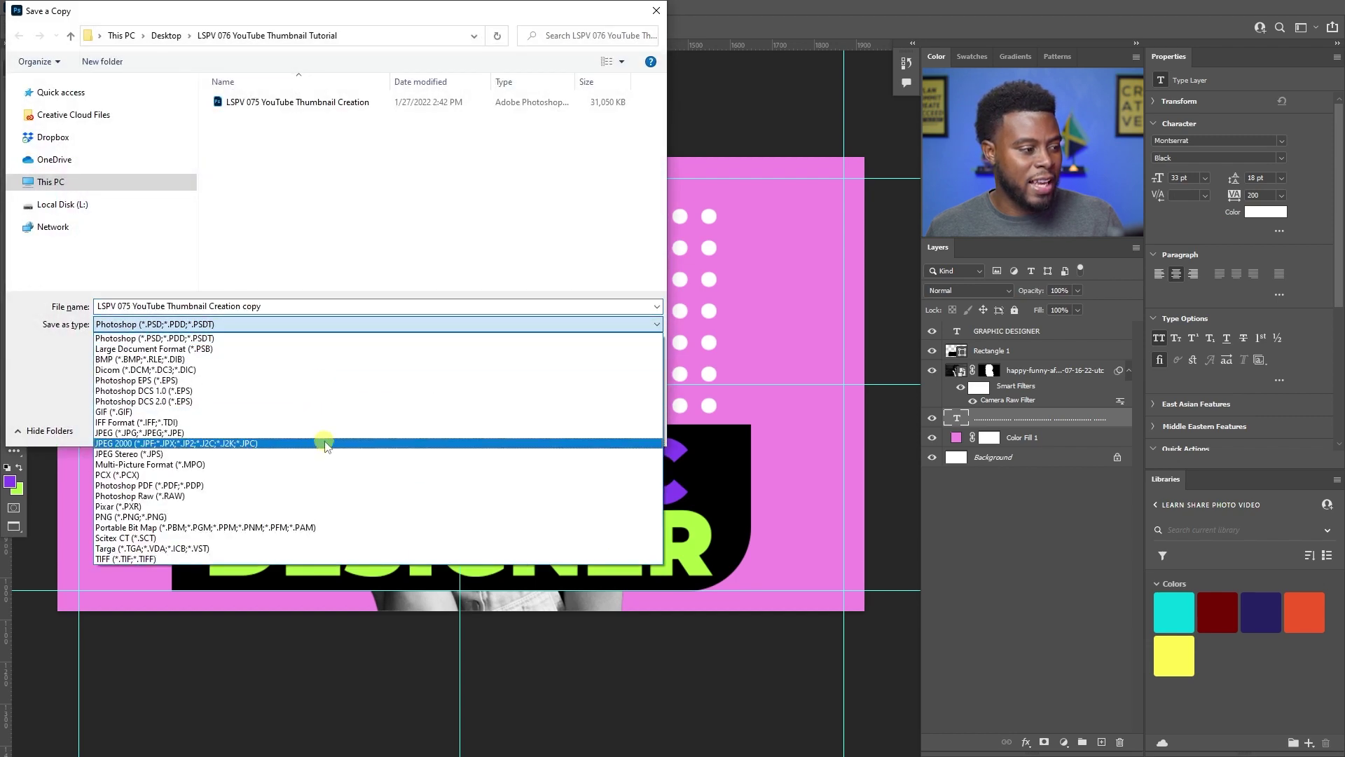
{"action": "left_click", "coordinate": [322, 441]}
{"action": "left_click", "coordinate": [553, 427]}
{"action": "left_click", "coordinate": [758, 184]}
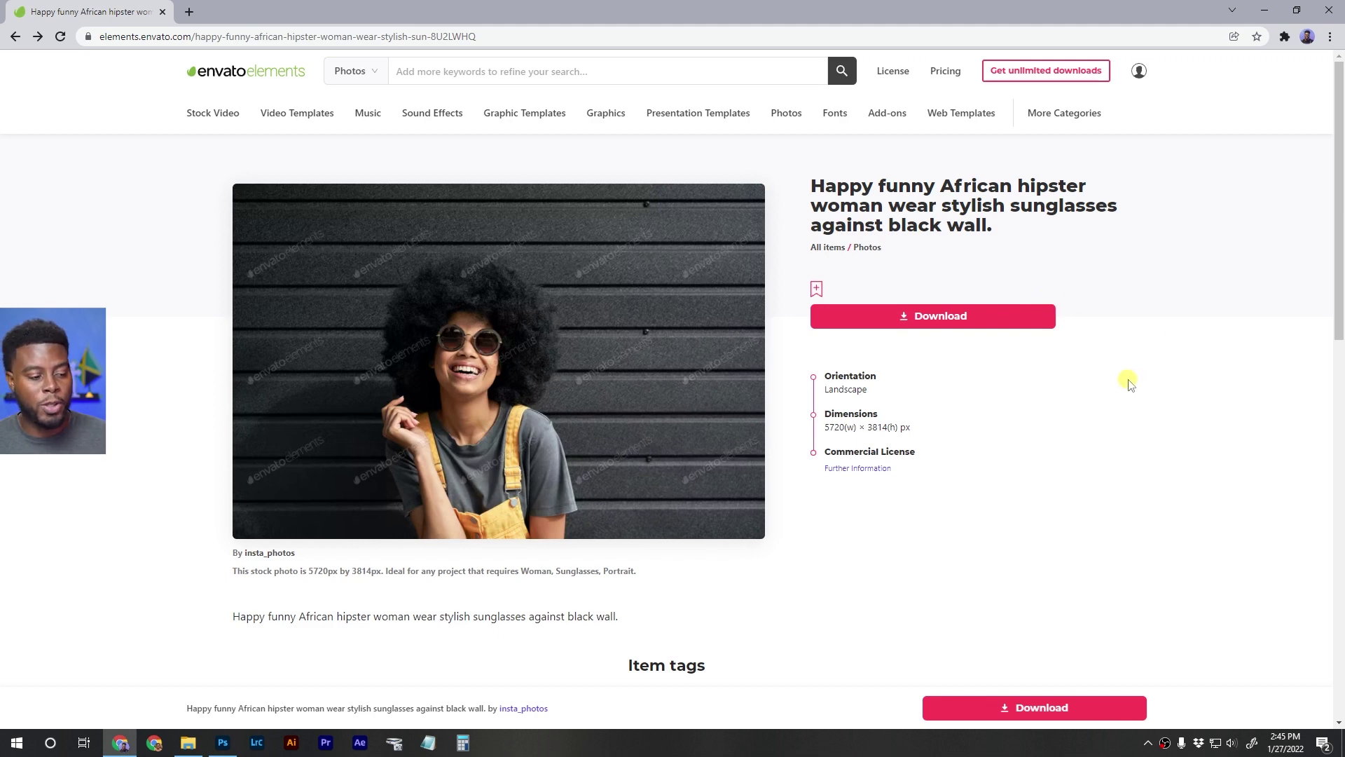
- In the browser, look through the Similar Photos on the woman's Envato Elements page and open the full list of similar photos
{"action": "scroll", "coordinate": [1105, 386], "scroll_direction": "down", "scroll_amount": 9}
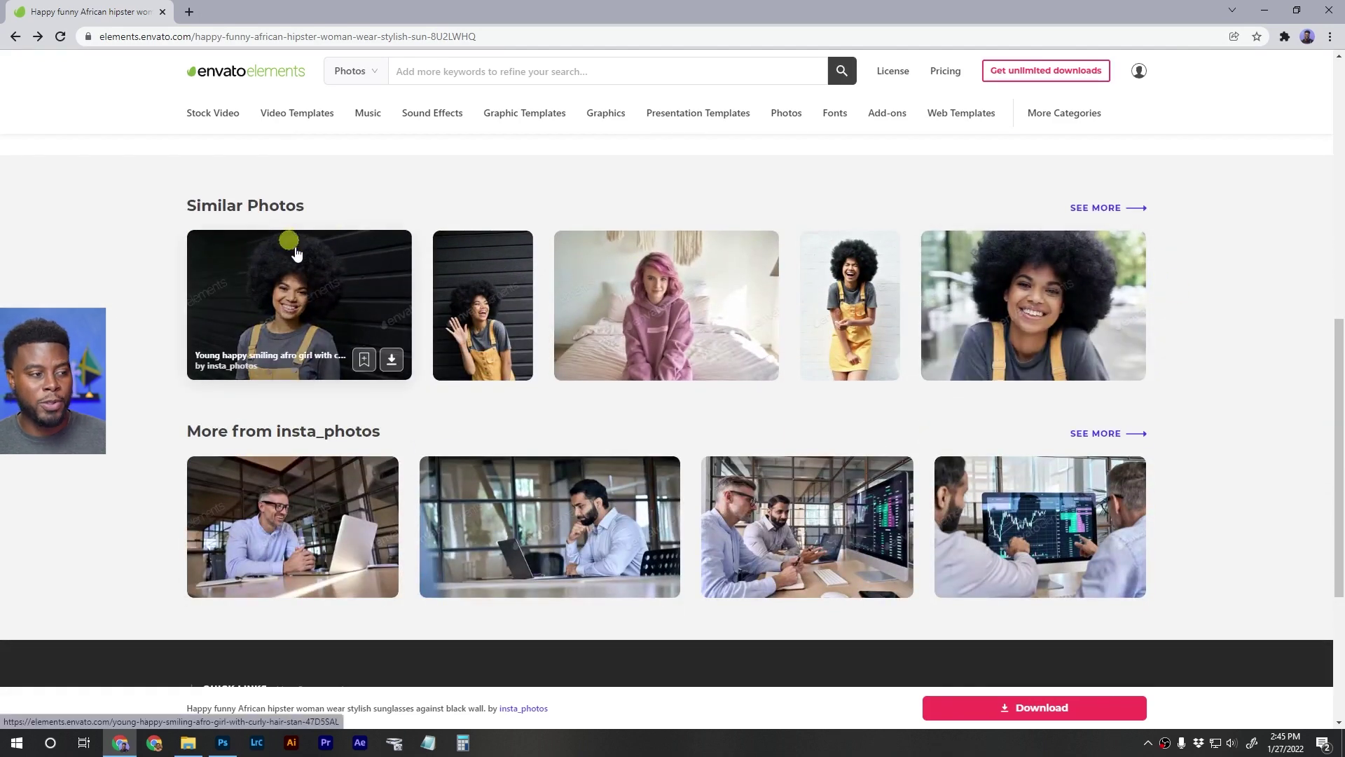
{"action": "scroll", "coordinate": [399, 341], "scroll_direction": "up", "scroll_amount": 7}
{"action": "scroll", "coordinate": [681, 288], "scroll_direction": "down", "scroll_amount": 5}
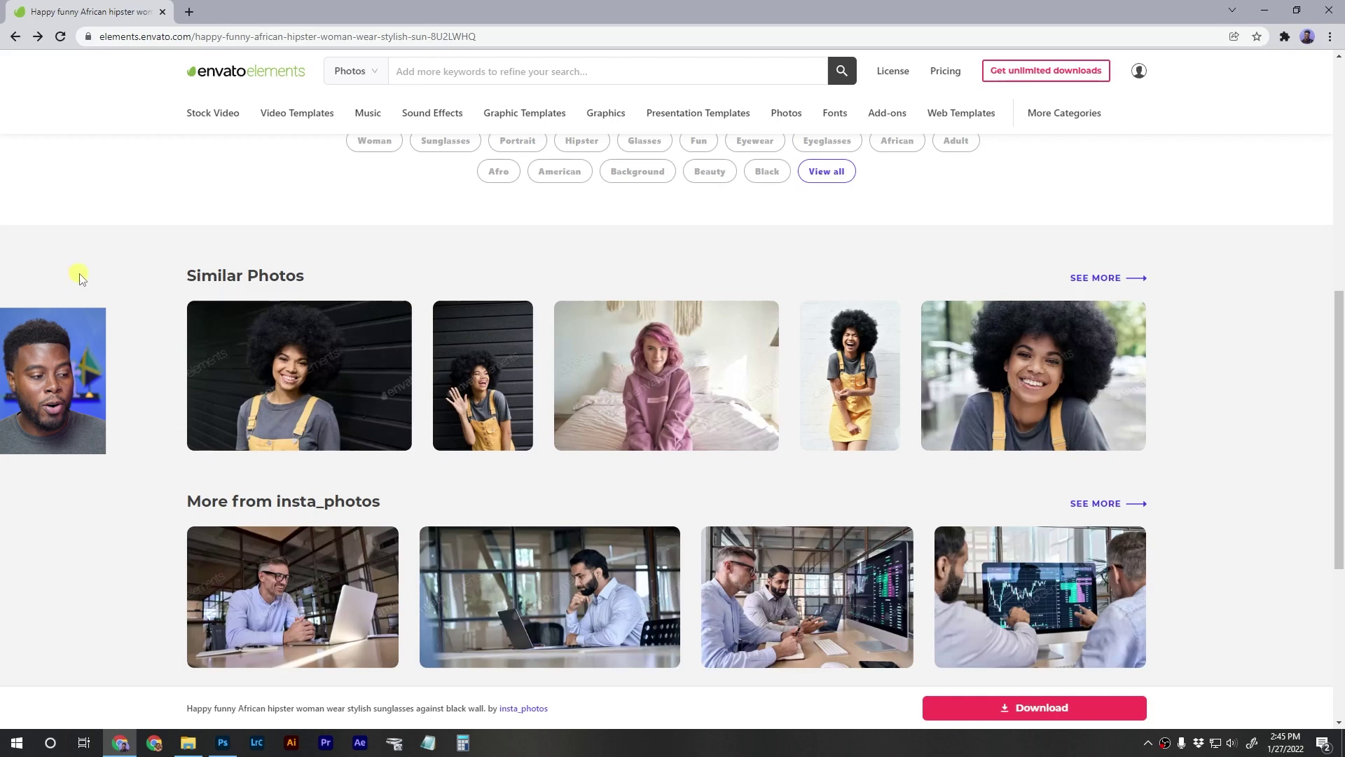
{"action": "scroll", "coordinate": [80, 275], "scroll_direction": "down", "scroll_amount": 2}
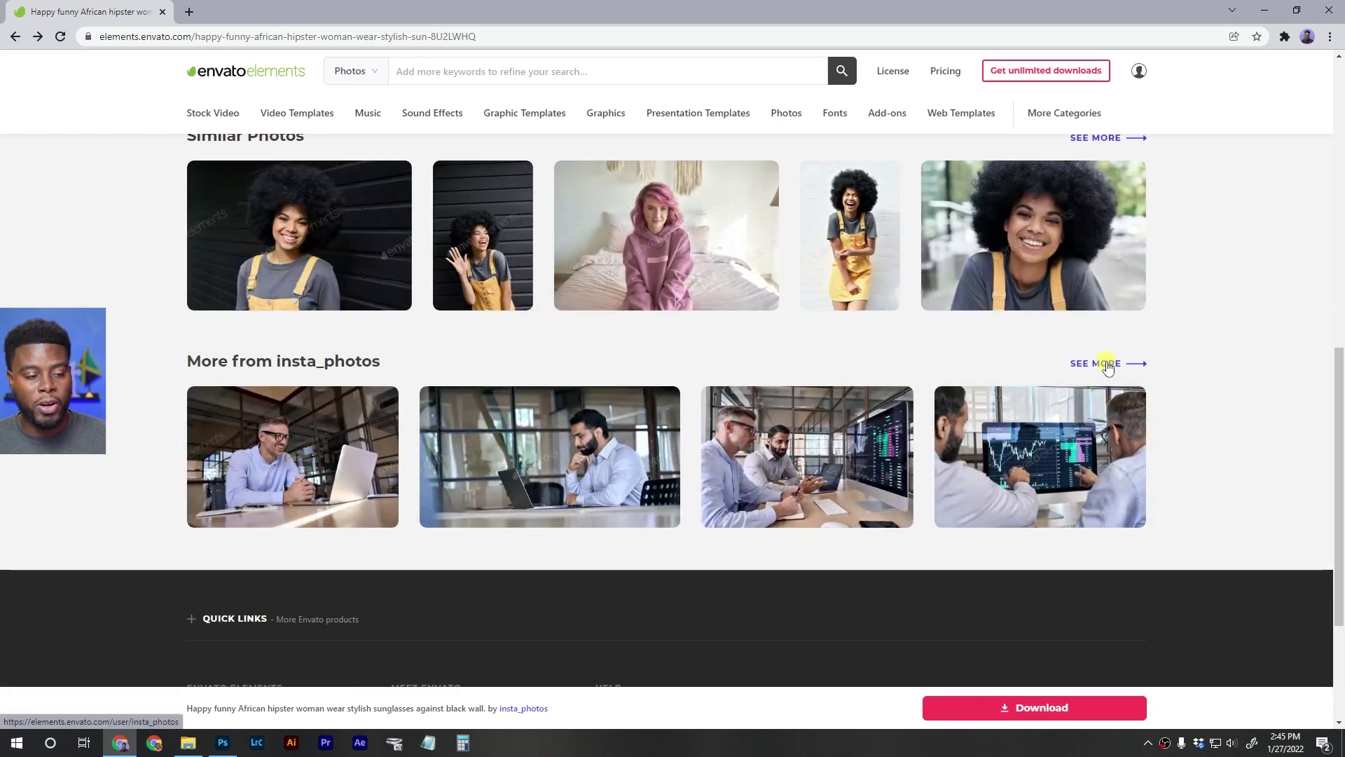
{"action": "scroll", "coordinate": [1225, 420], "scroll_direction": "up", "scroll_amount": 4}
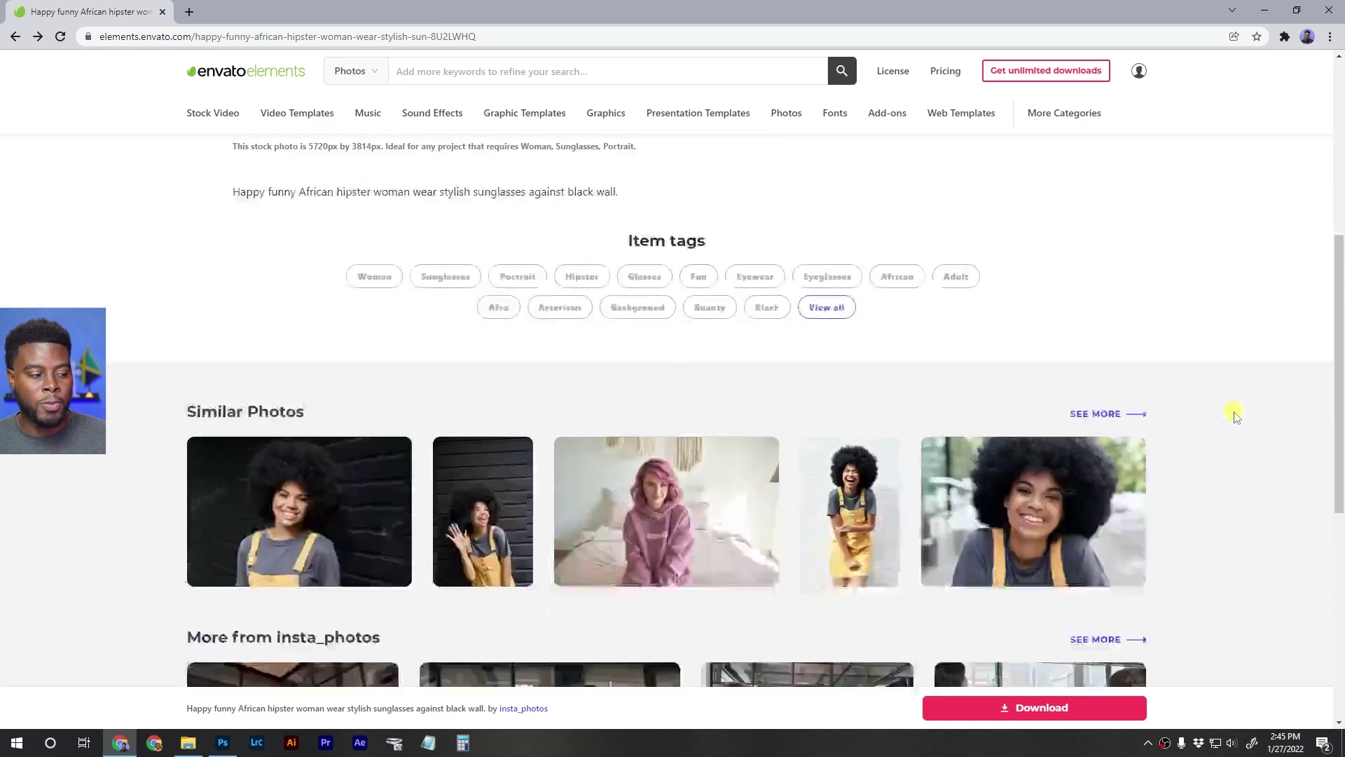
{"action": "scroll", "coordinate": [1236, 415], "scroll_direction": "down", "scroll_amount": 1}
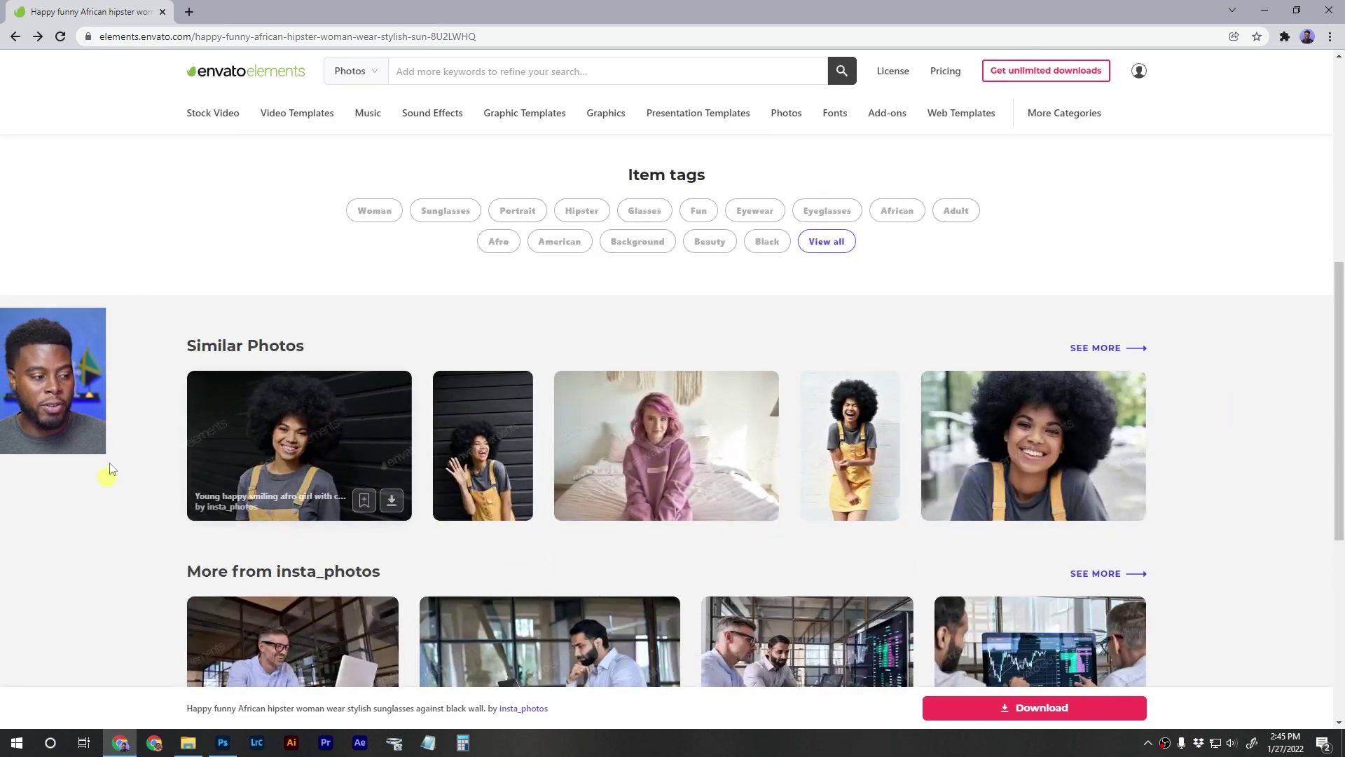
{"action": "mouse_move", "coordinate": [484, 461]}
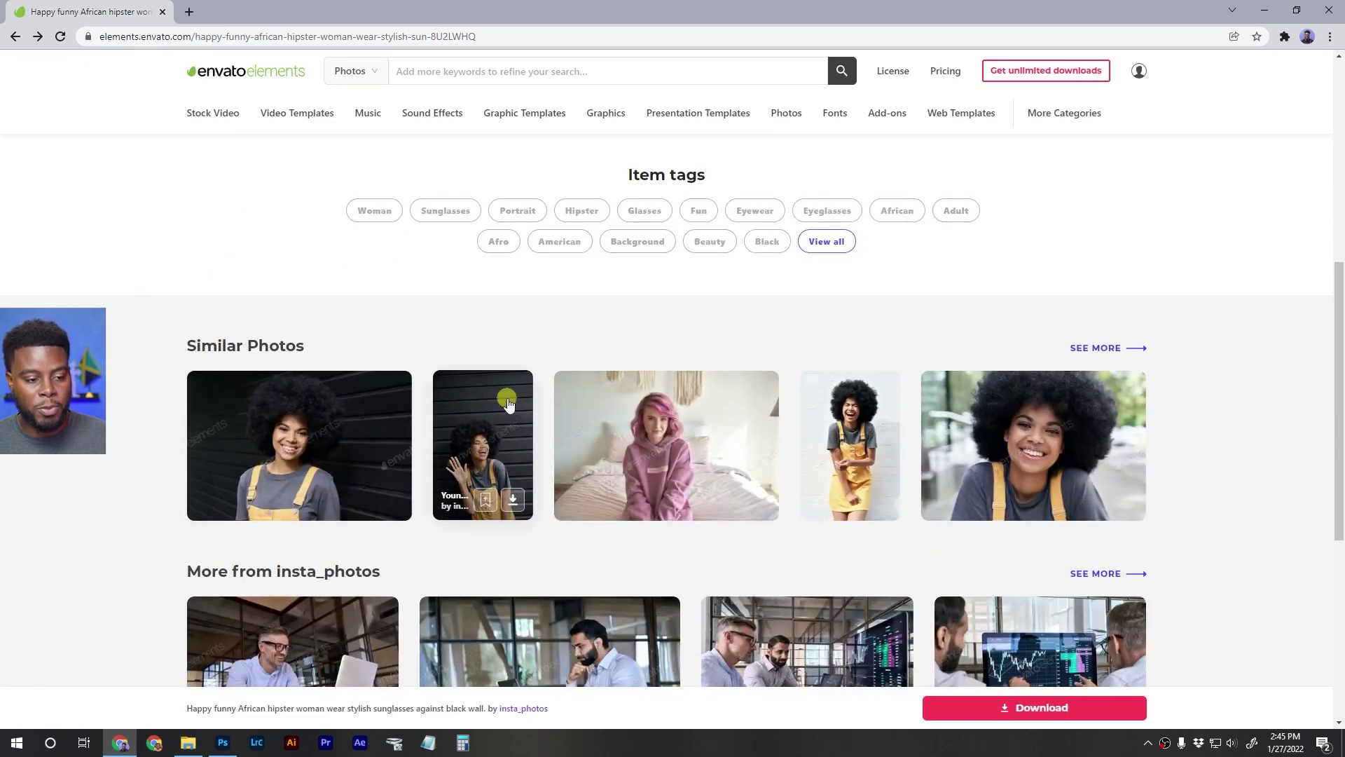
{"action": "left_click", "coordinate": [1088, 350]}
{"action": "scroll", "coordinate": [1193, 311], "scroll_direction": "down", "scroll_amount": 2}
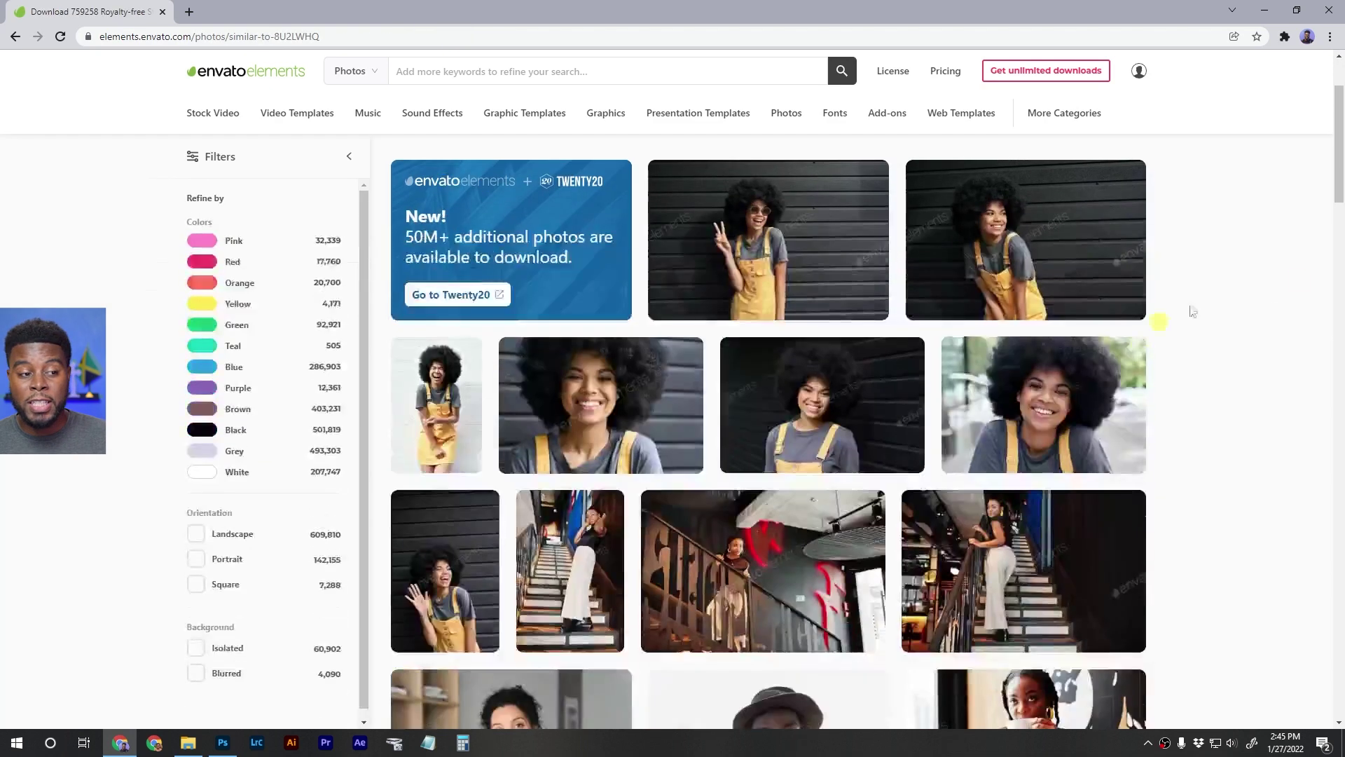
- Open four similar photos of the woman in new tabs: peace sign, looking away, laughing by the white brick wall, and smiling on black
{"action": "middle_click", "coordinate": [788, 210]}
{"action": "scroll", "coordinate": [841, 211], "scroll_direction": "up", "scroll_amount": 2}
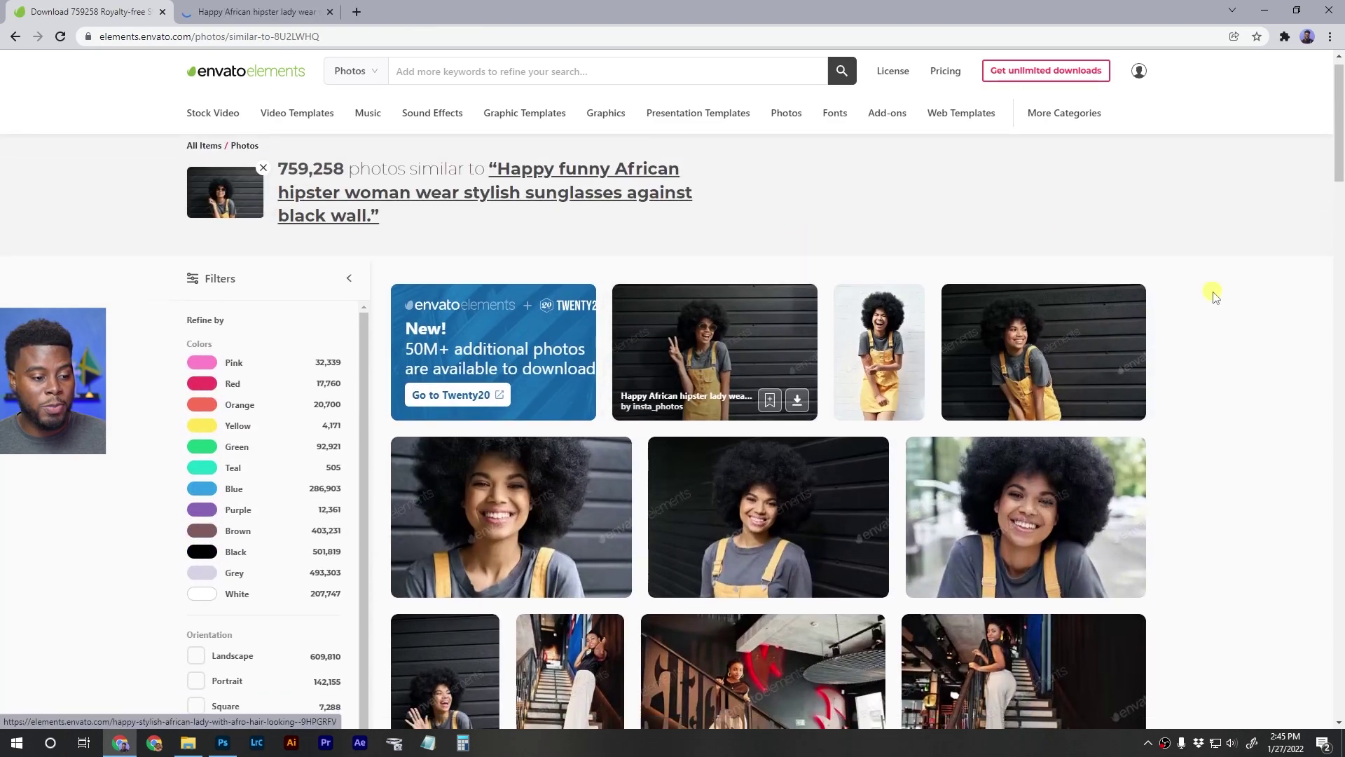
{"action": "scroll", "coordinate": [1215, 296], "scroll_direction": "down", "scroll_amount": 2}
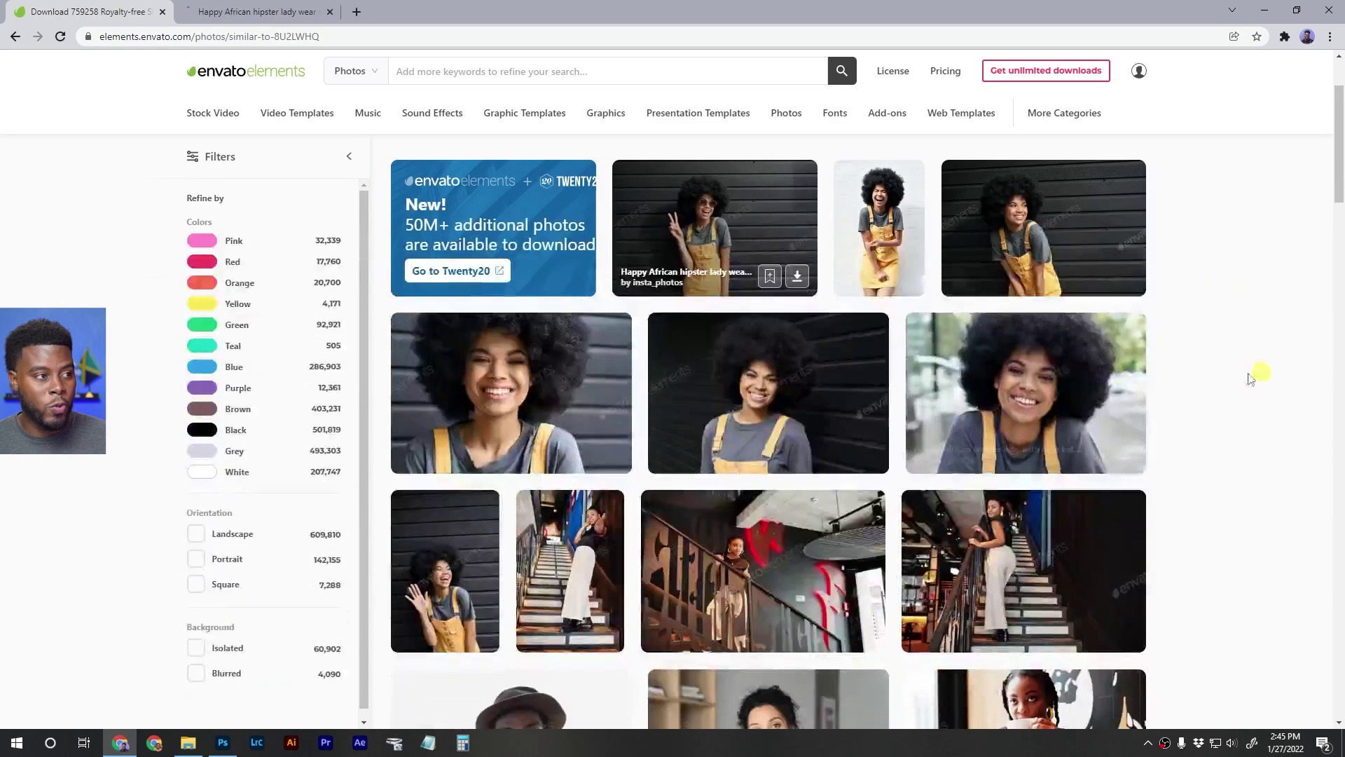
{"action": "middle_click", "coordinate": [1091, 227]}
{"action": "middle_click", "coordinate": [879, 231]}
{"action": "scroll", "coordinate": [1240, 318], "scroll_direction": "down", "scroll_amount": 1}
{"action": "middle_click", "coordinate": [766, 282]}
{"action": "scroll", "coordinate": [1331, 309], "scroll_direction": "up", "scroll_amount": 2}
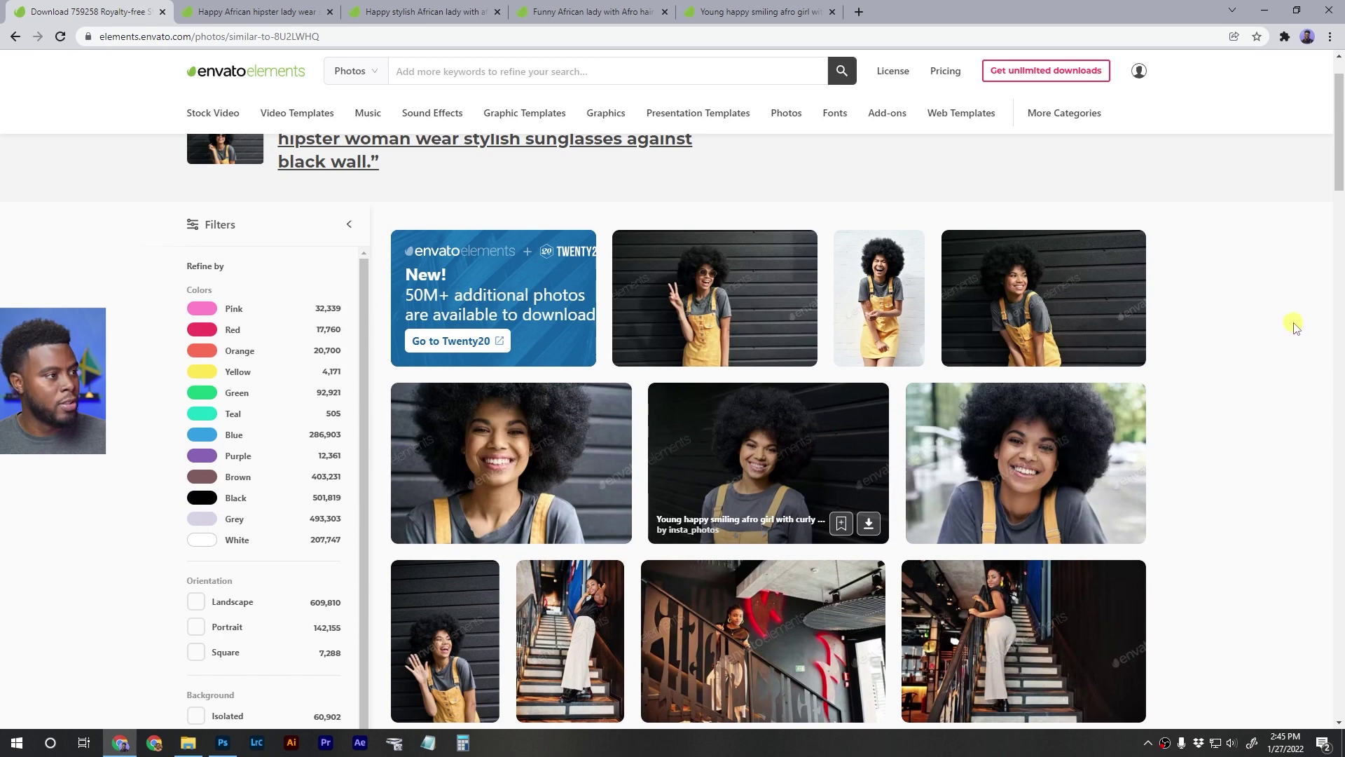
- Examine the woman's pose in each of the four opened photo pages in turn, as alternatives for the thumbnail
{"action": "key", "text": "ctrl+Tab"}
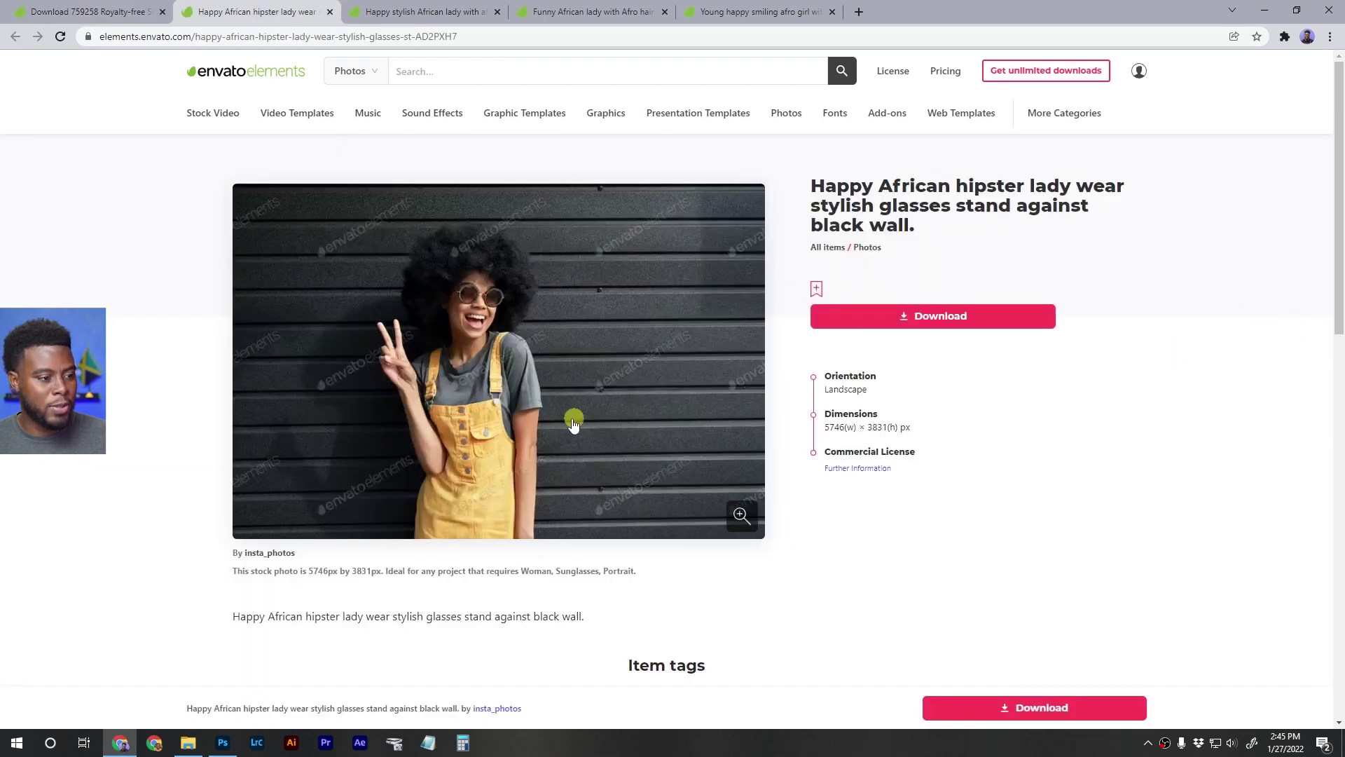
{"action": "key", "text": "ctrl+equal"}
{"action": "key", "text": "ctrl+equal"}
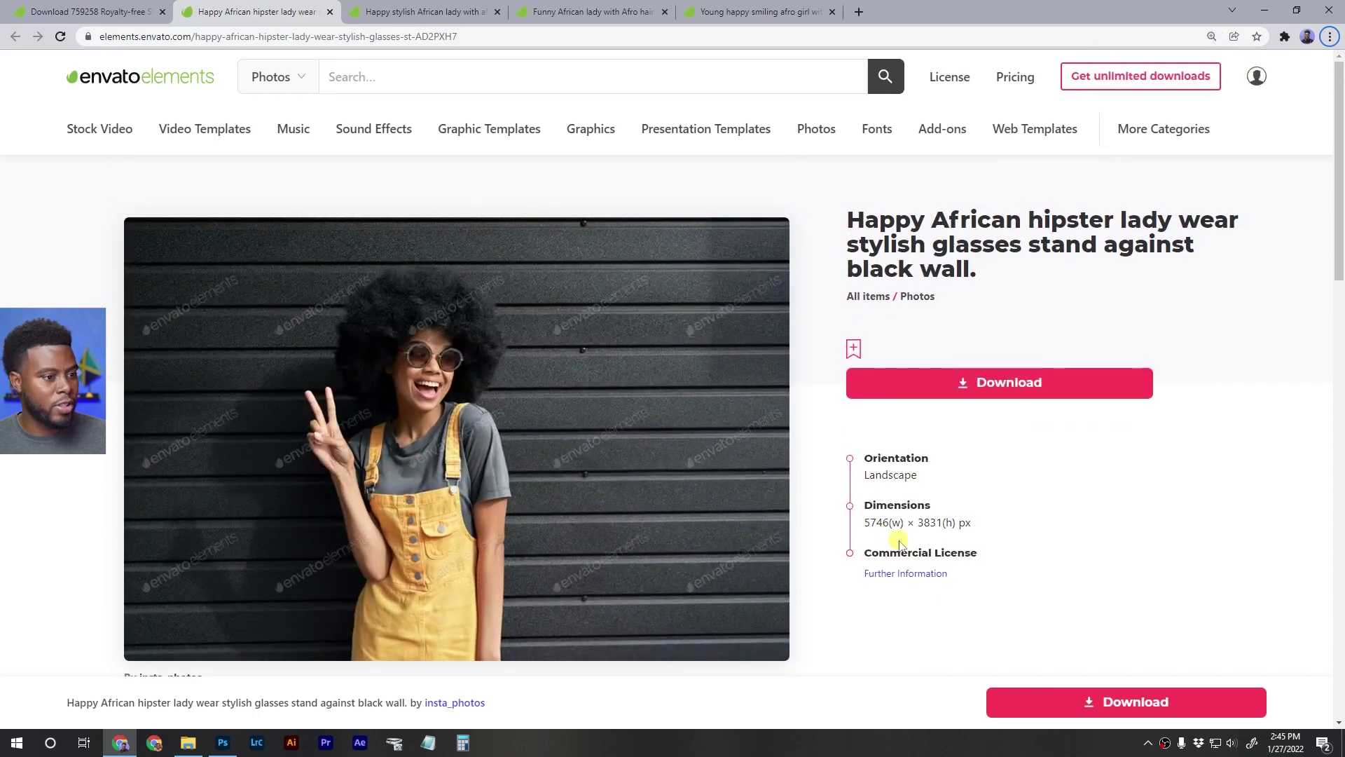
{"action": "key", "text": "ctrl+Tab"}
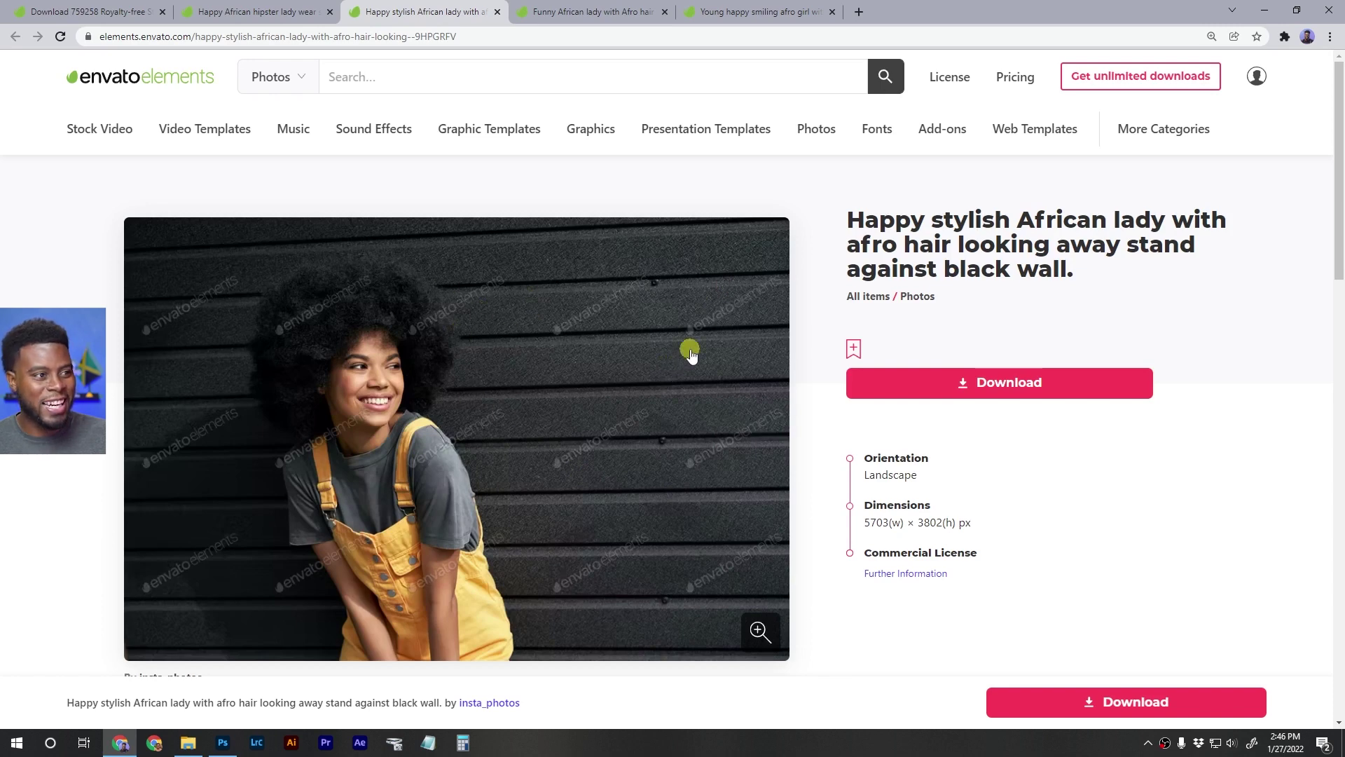
{"action": "key", "text": "ctrl+Tab"}
{"action": "scroll", "coordinate": [701, 371], "scroll_direction": "down", "scroll_amount": 3}
{"action": "scroll", "coordinate": [704, 375], "scroll_direction": "up", "scroll_amount": 2}
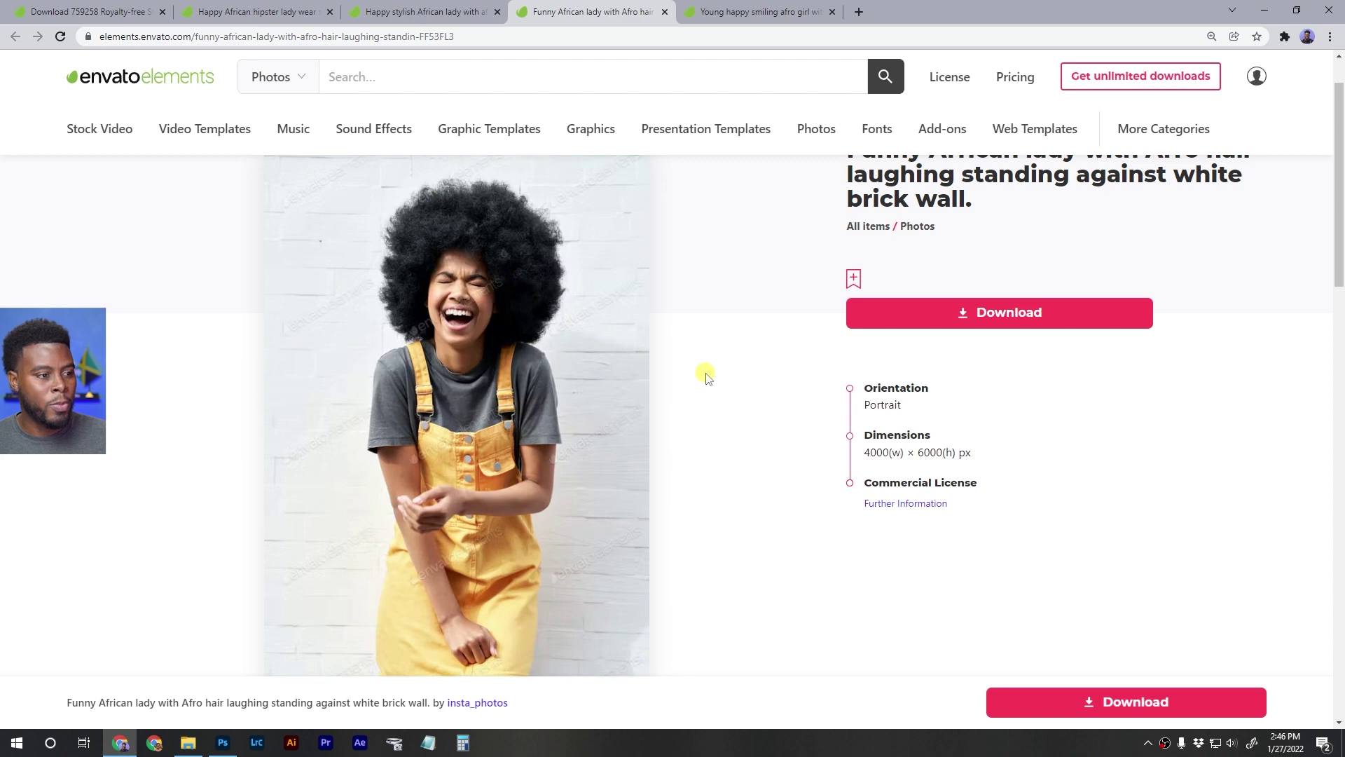
{"action": "key", "text": "ctrl+Tab"}
{"action": "scroll", "coordinate": [707, 371], "scroll_direction": "down", "scroll_amount": 1}
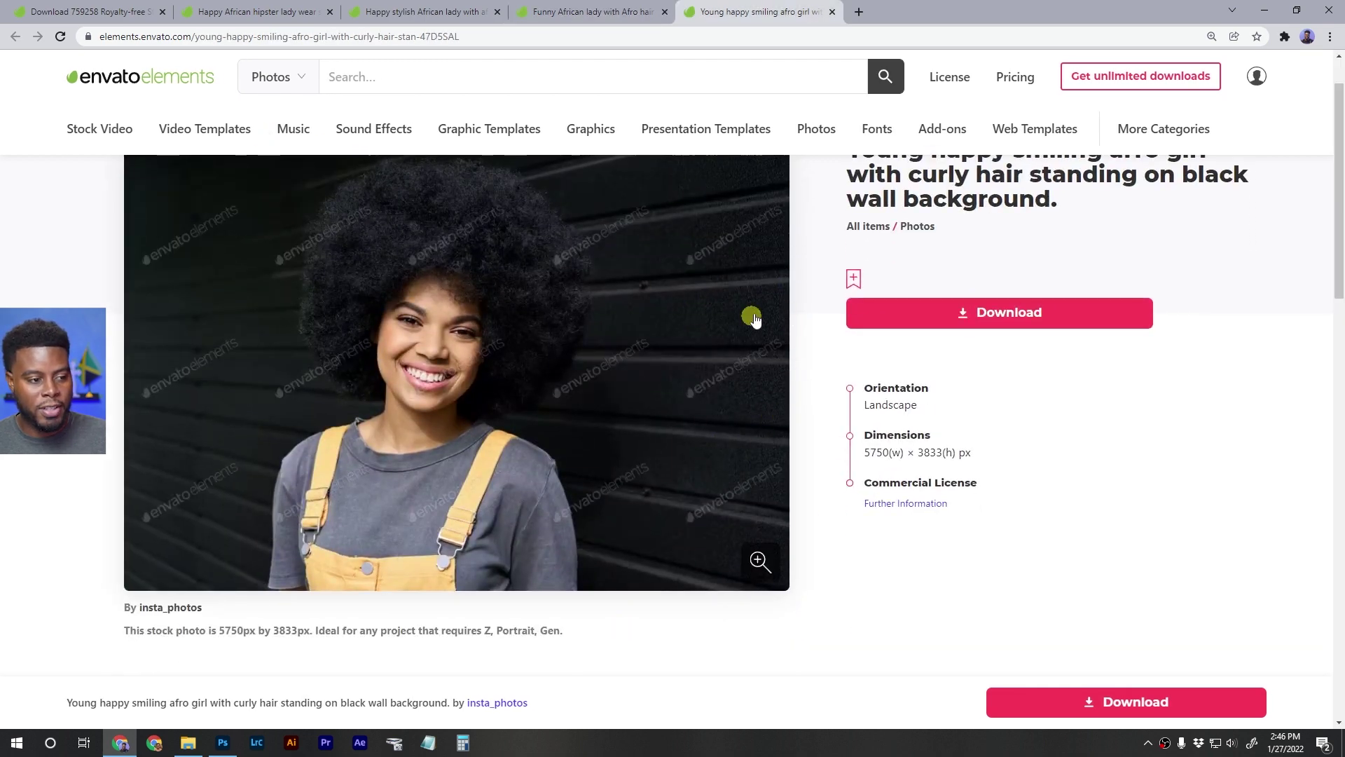
{"action": "scroll", "coordinate": [1254, 558], "scroll_direction": "up", "scroll_amount": 1}
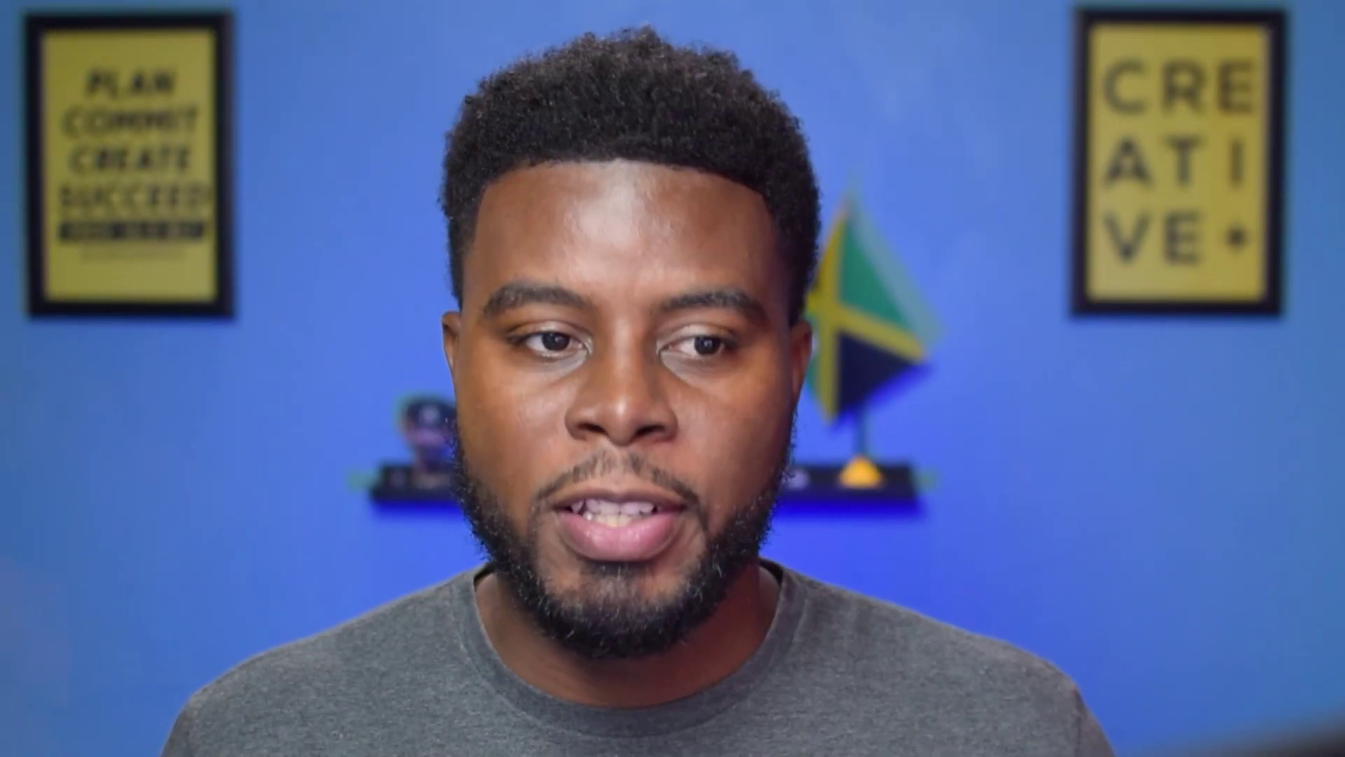